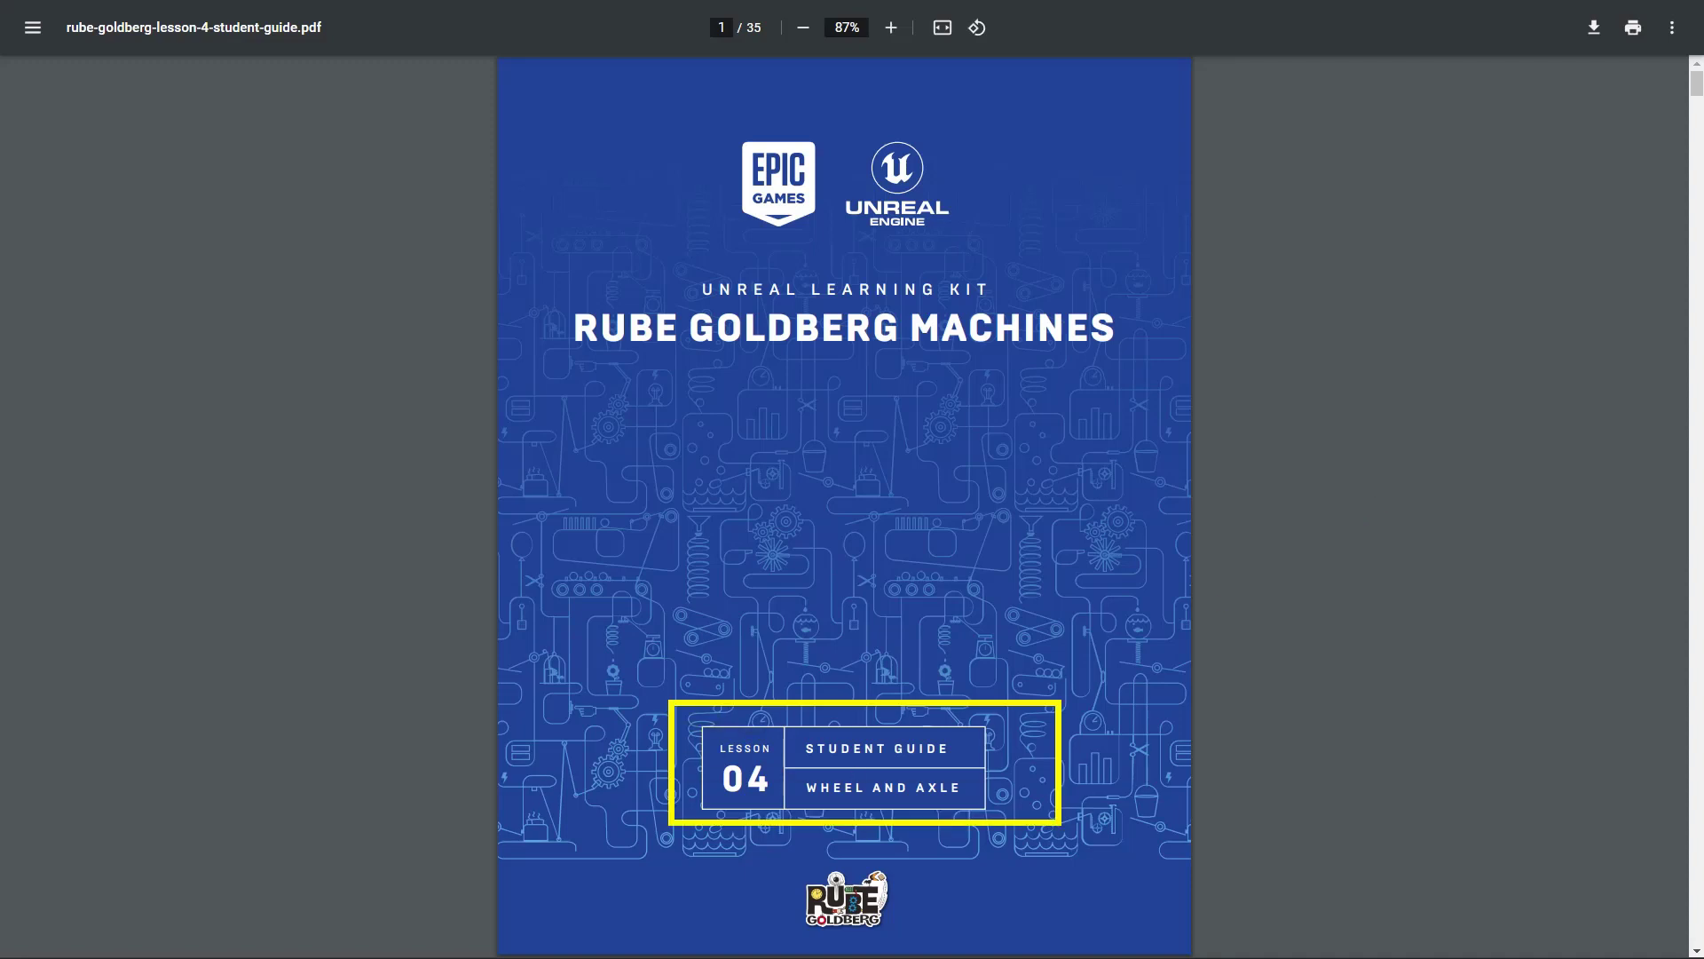
# Step: Jump from the Contents list to page 15, 'Engine Activity: I Meta Blues DJ'
pyautogui.scroll(-8, 1260, 717)
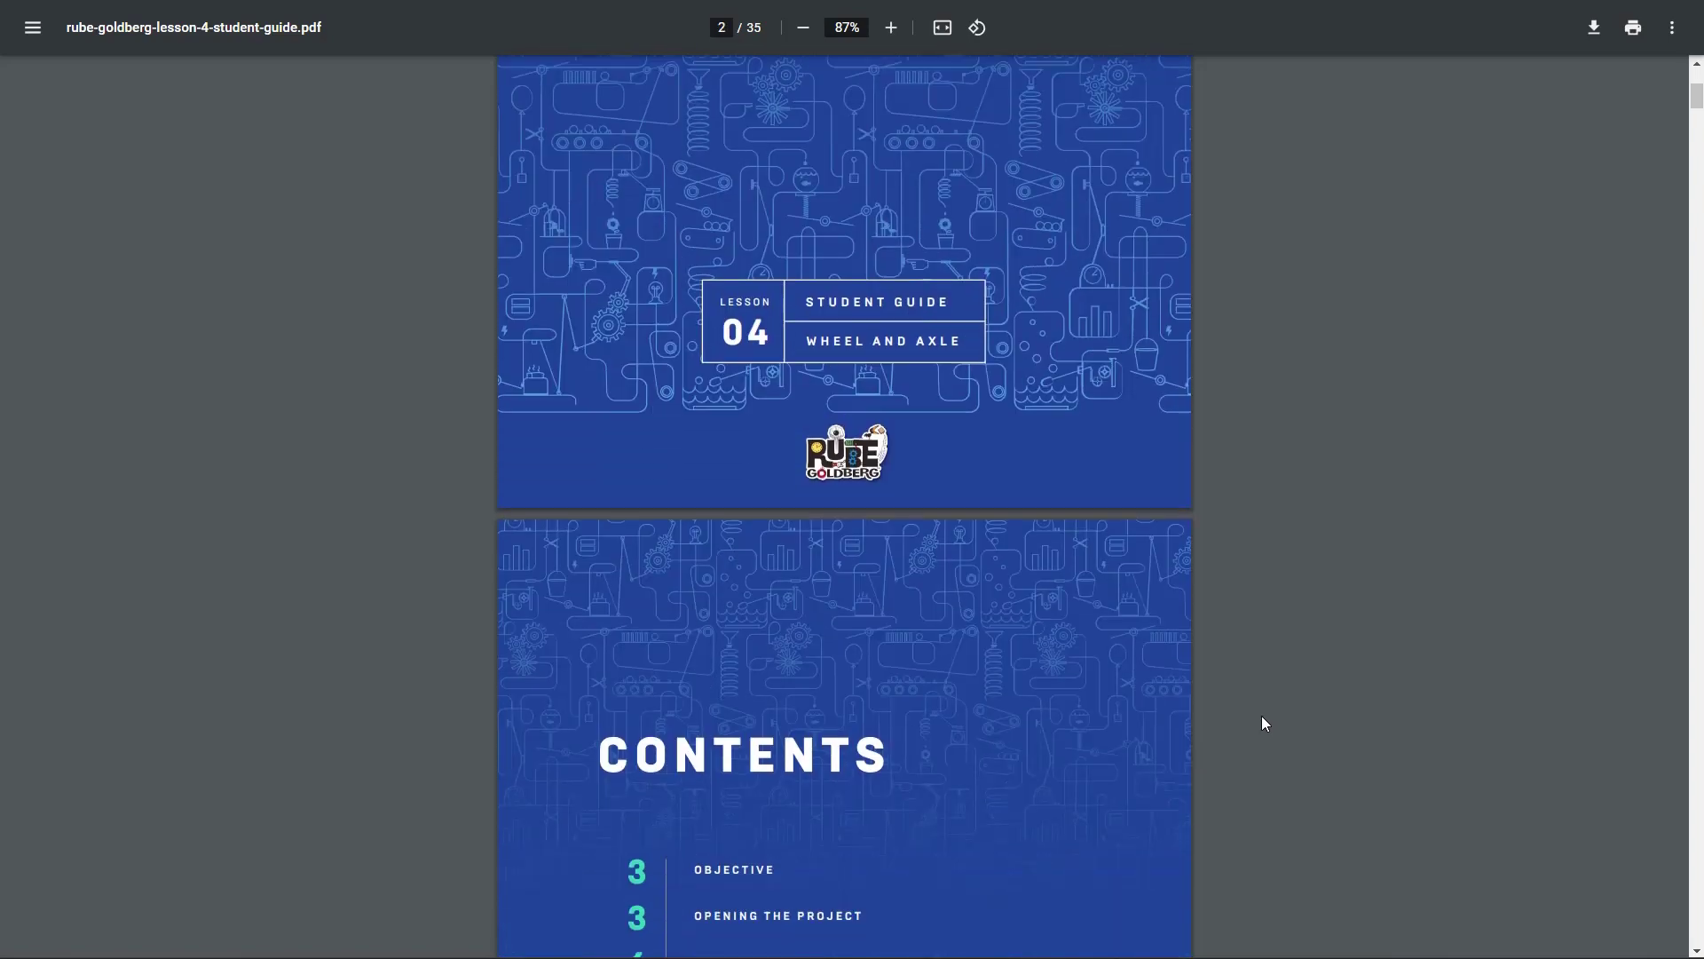
pyautogui.scroll(-2, 1263, 712)
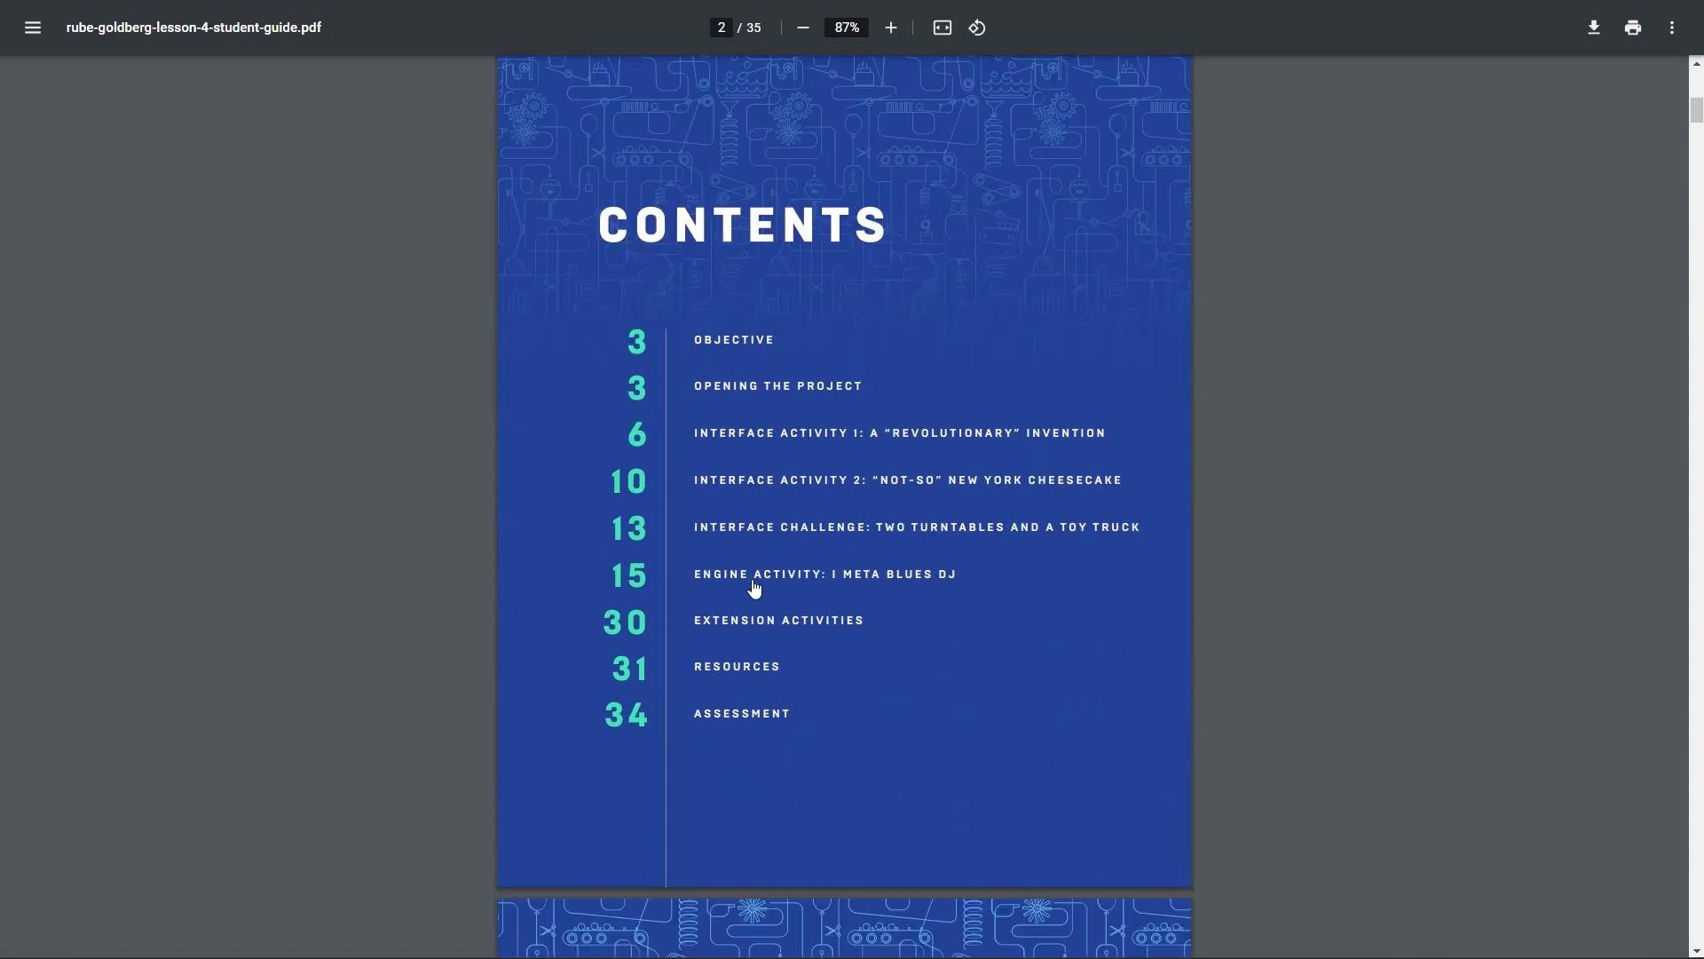
pyautogui.click(875, 581)
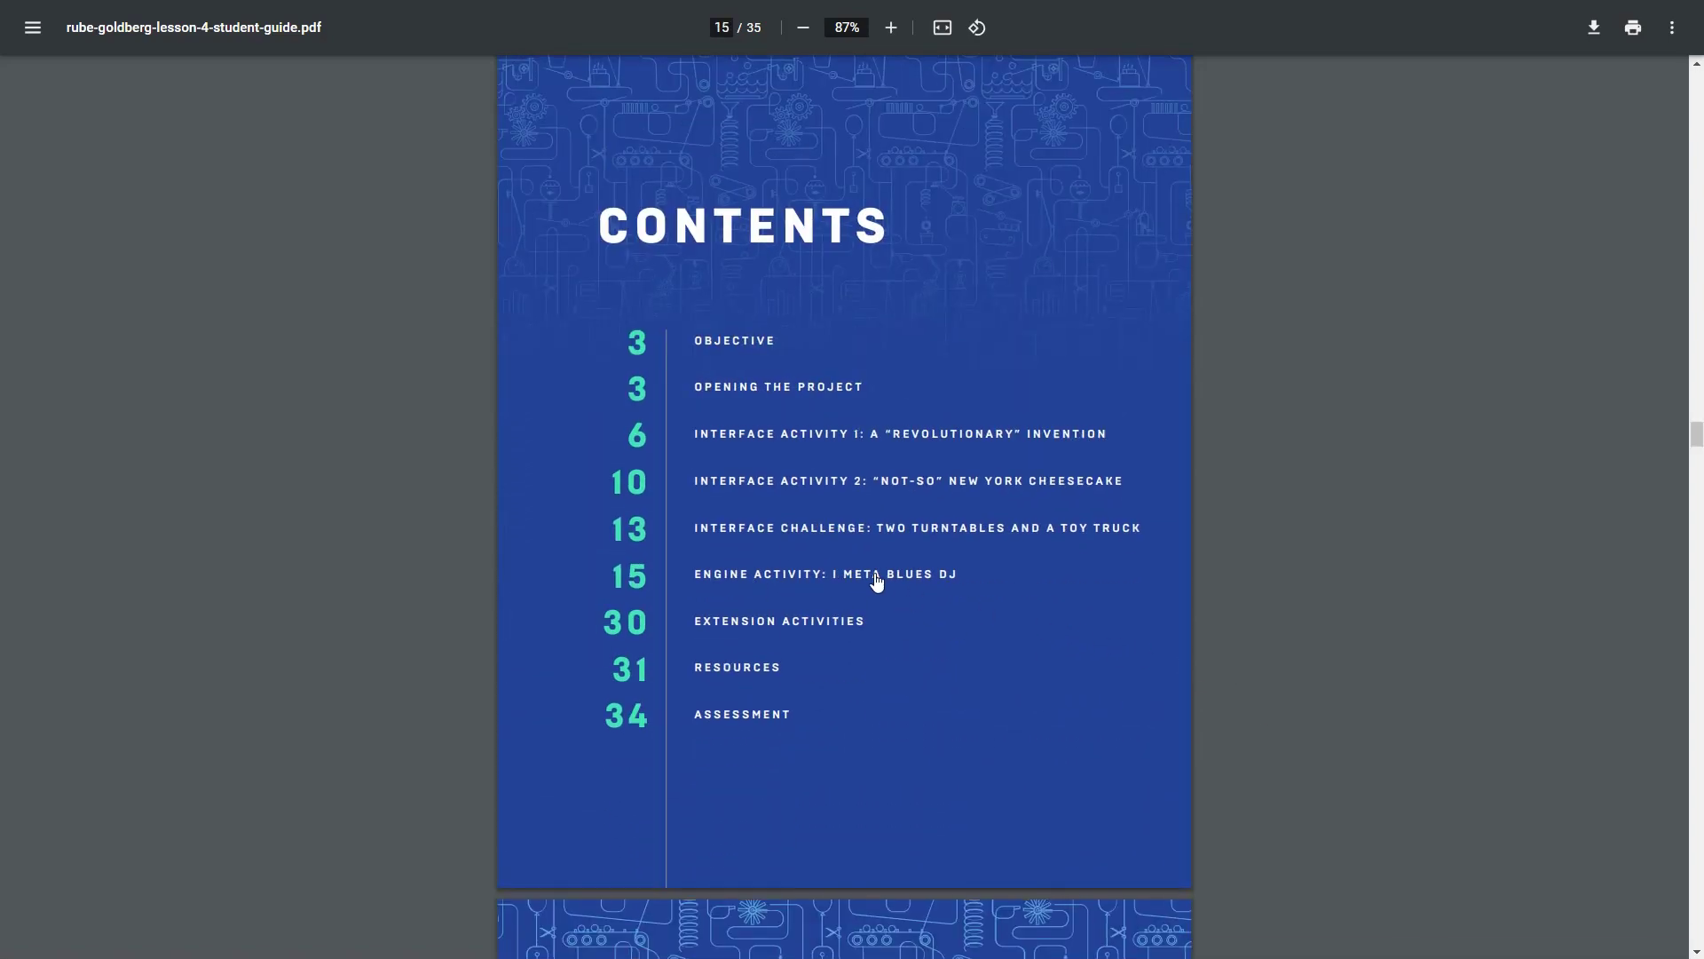
pyautogui.scroll(1, 1304, 568)
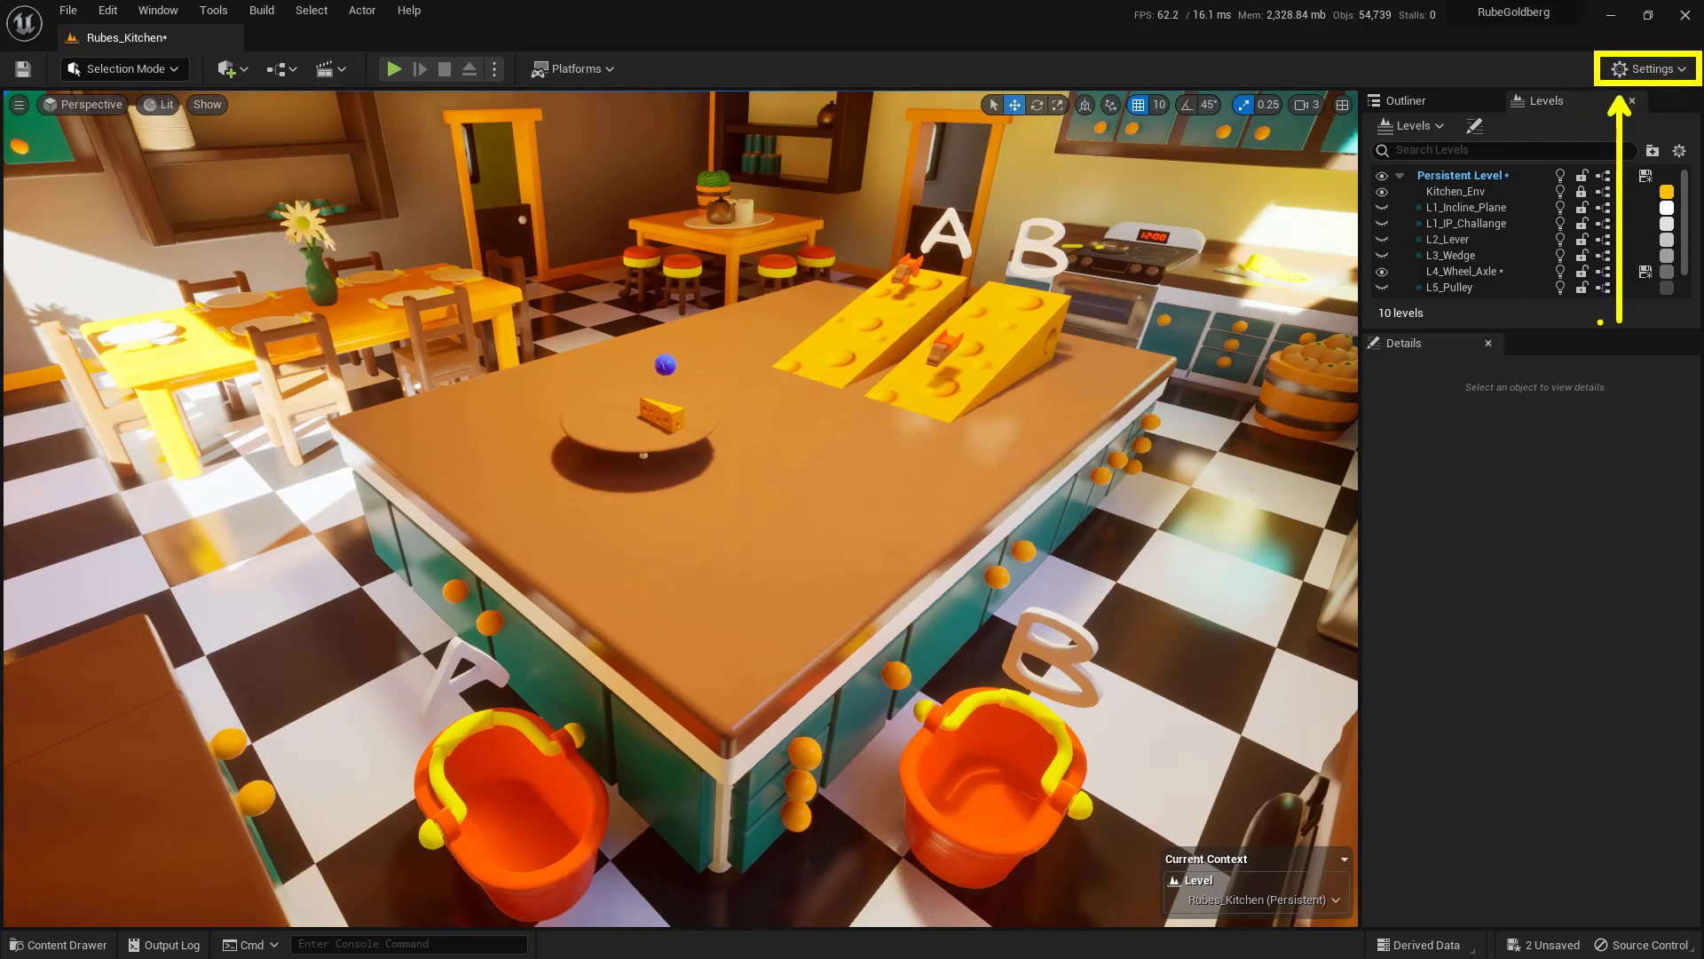
pyautogui.click(1624, 68)
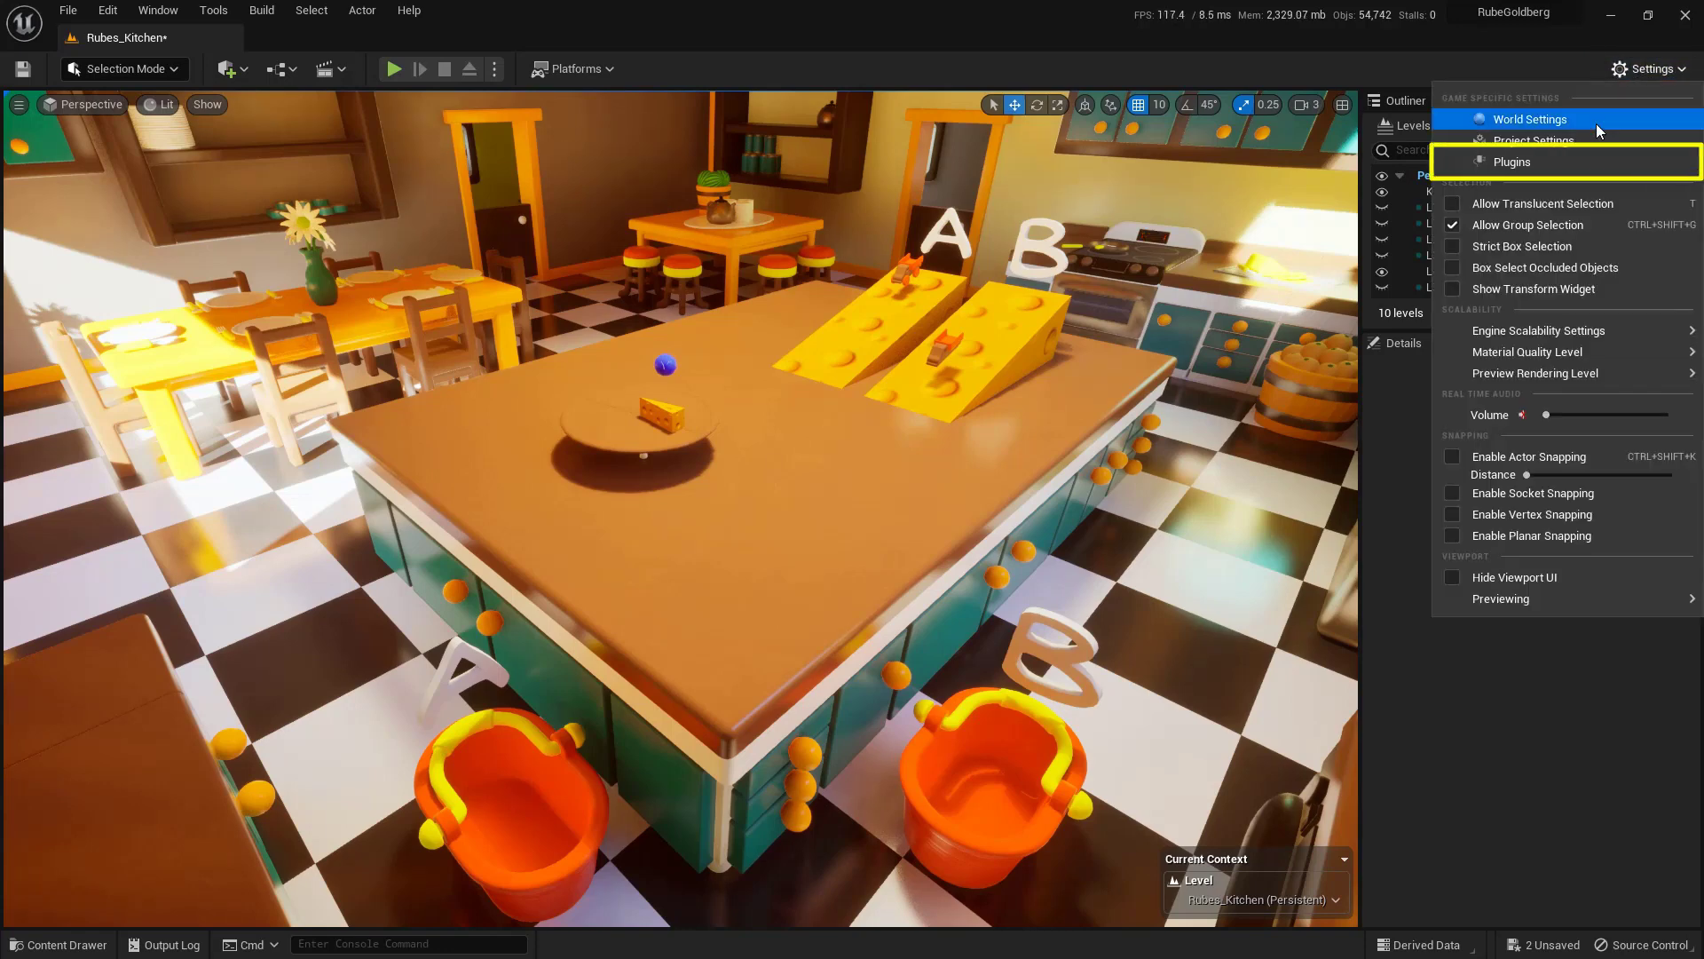
pyautogui.click(1465, 168)
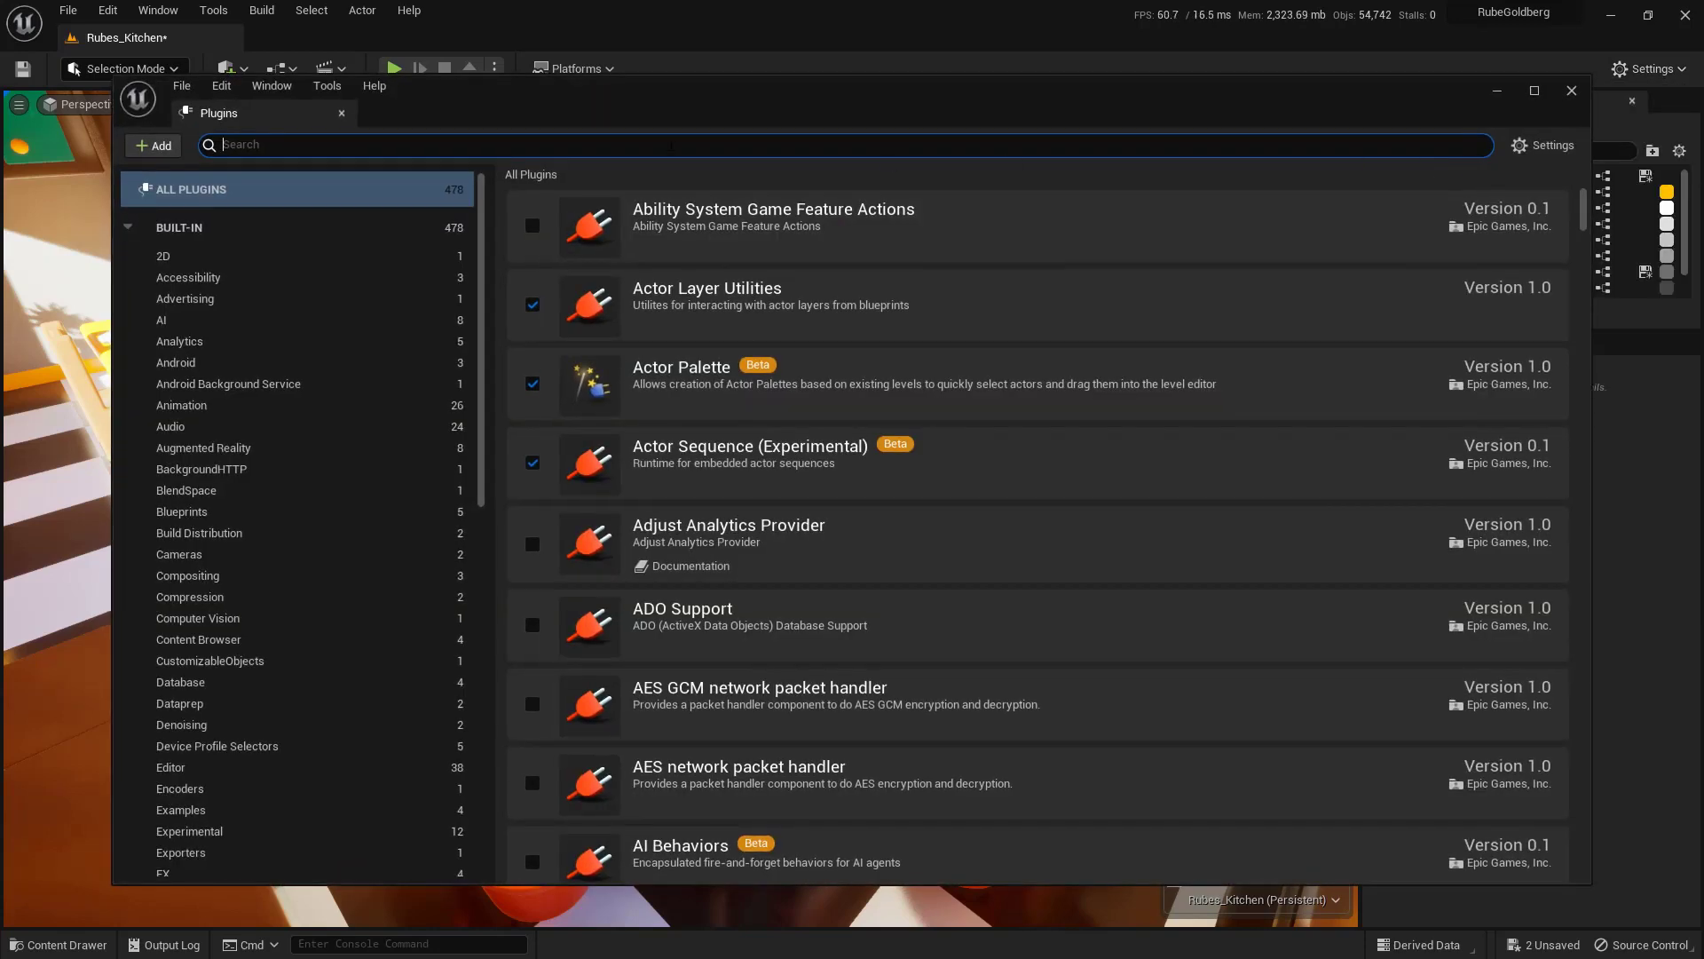
pyautogui.write('metasound')
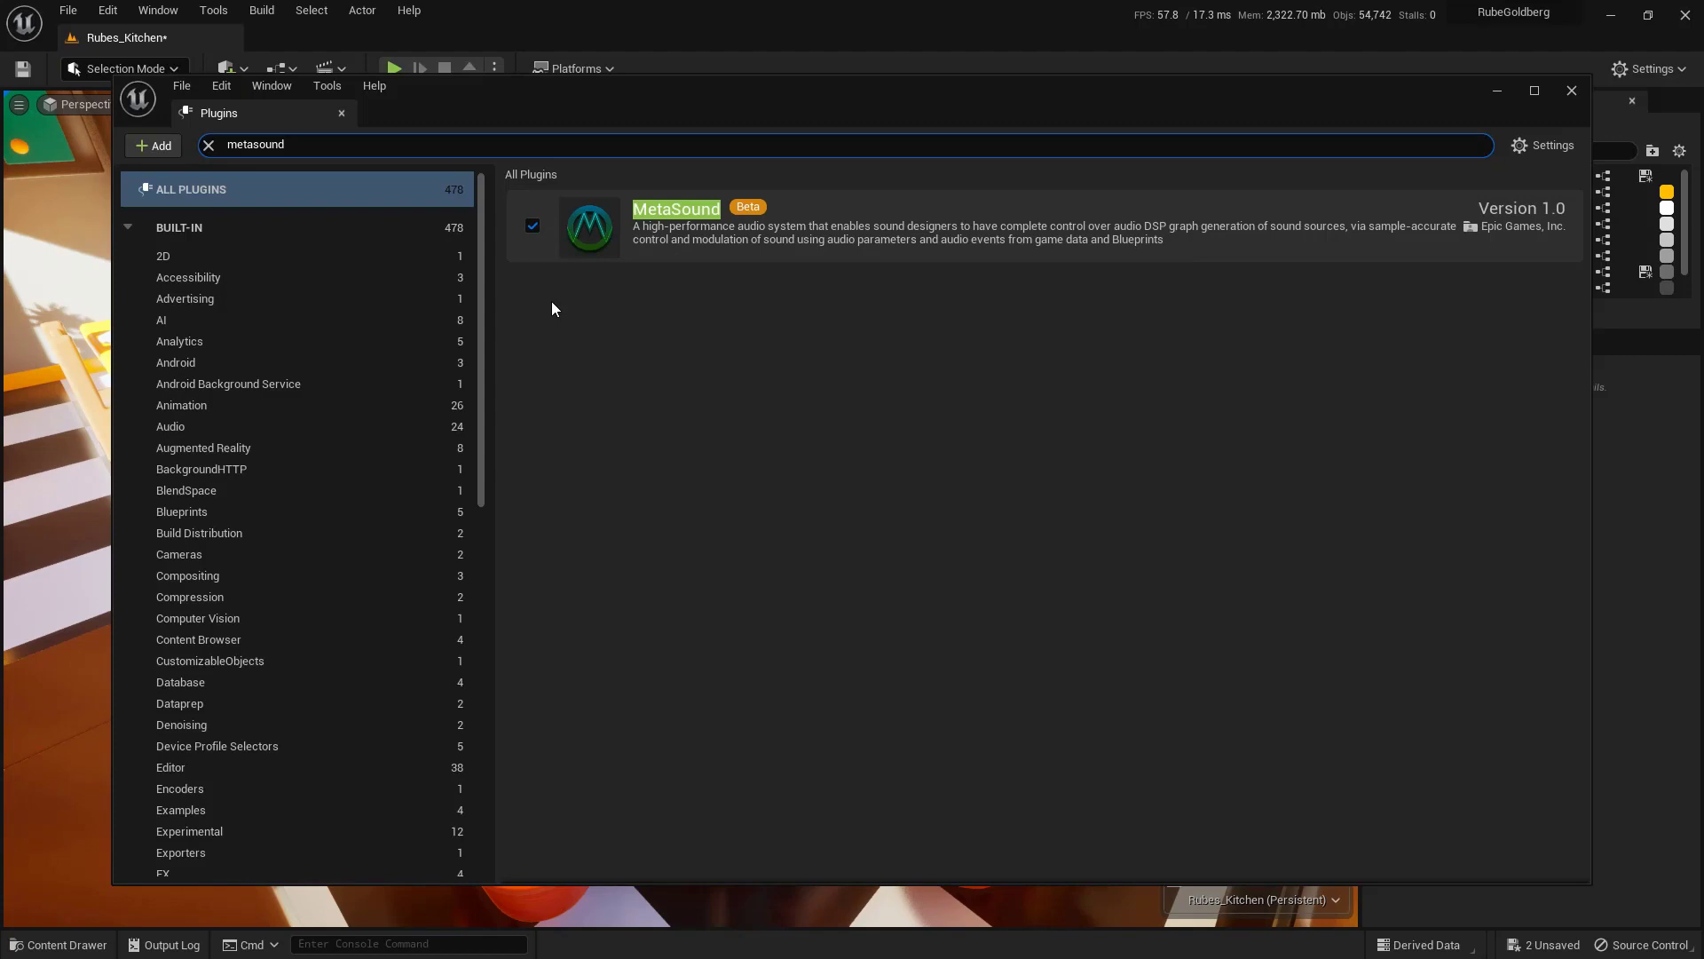
pyautogui.click(1571, 91)
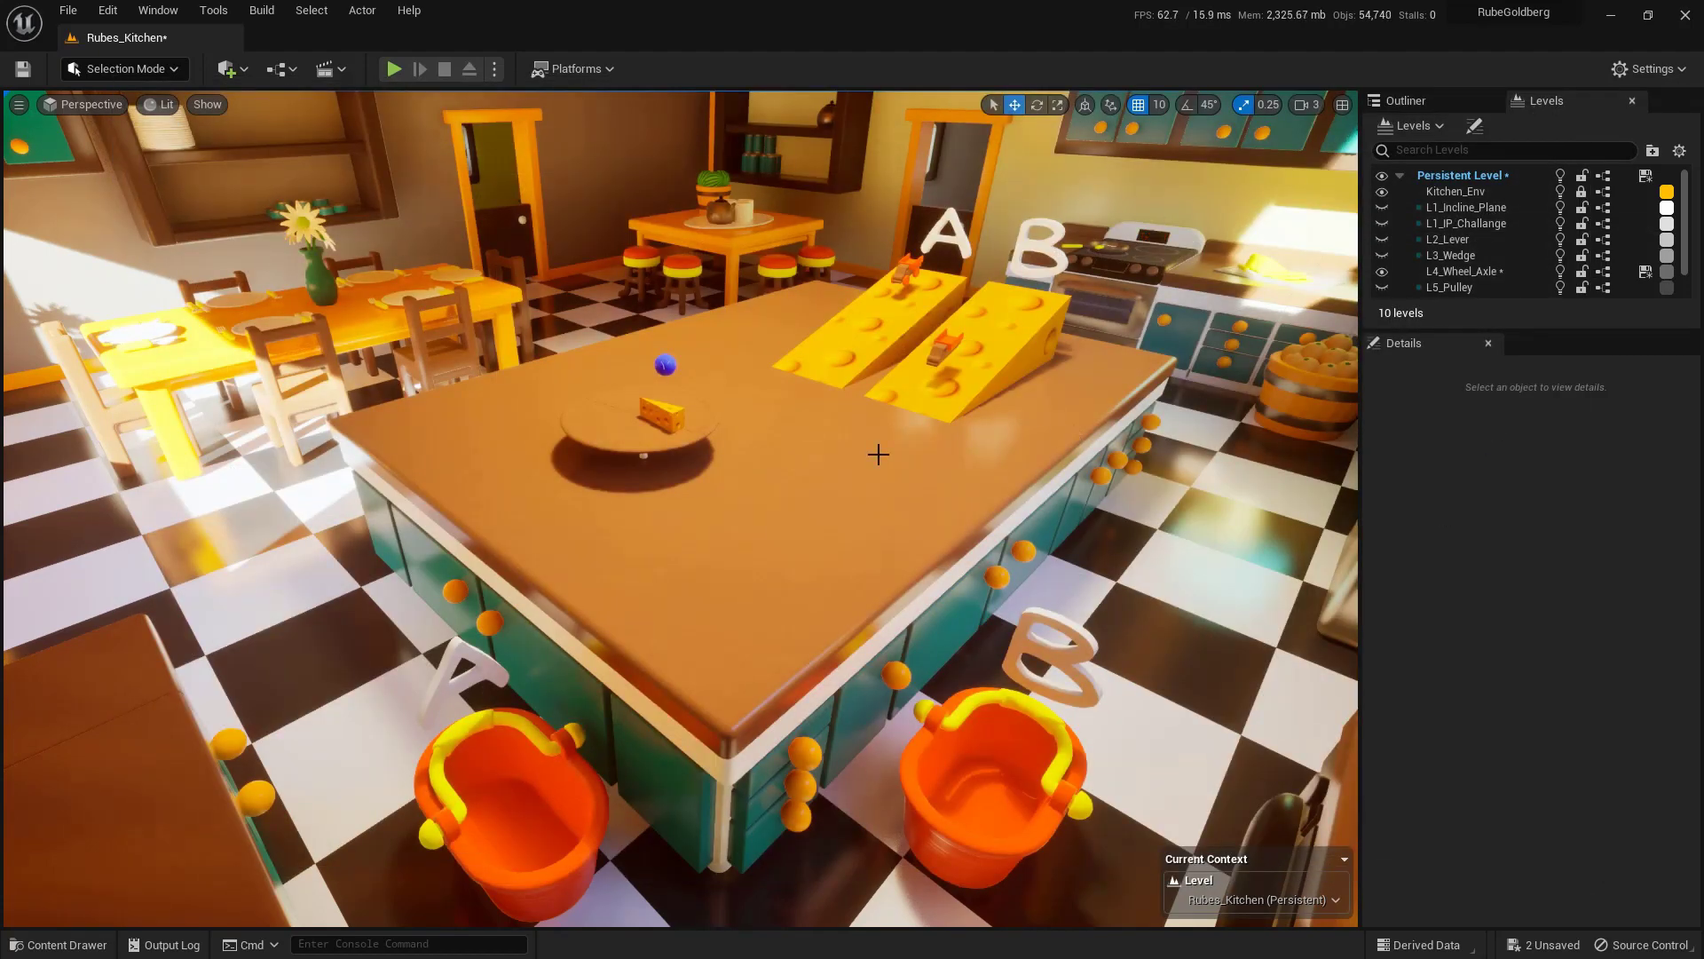
pyautogui.click(664, 433)
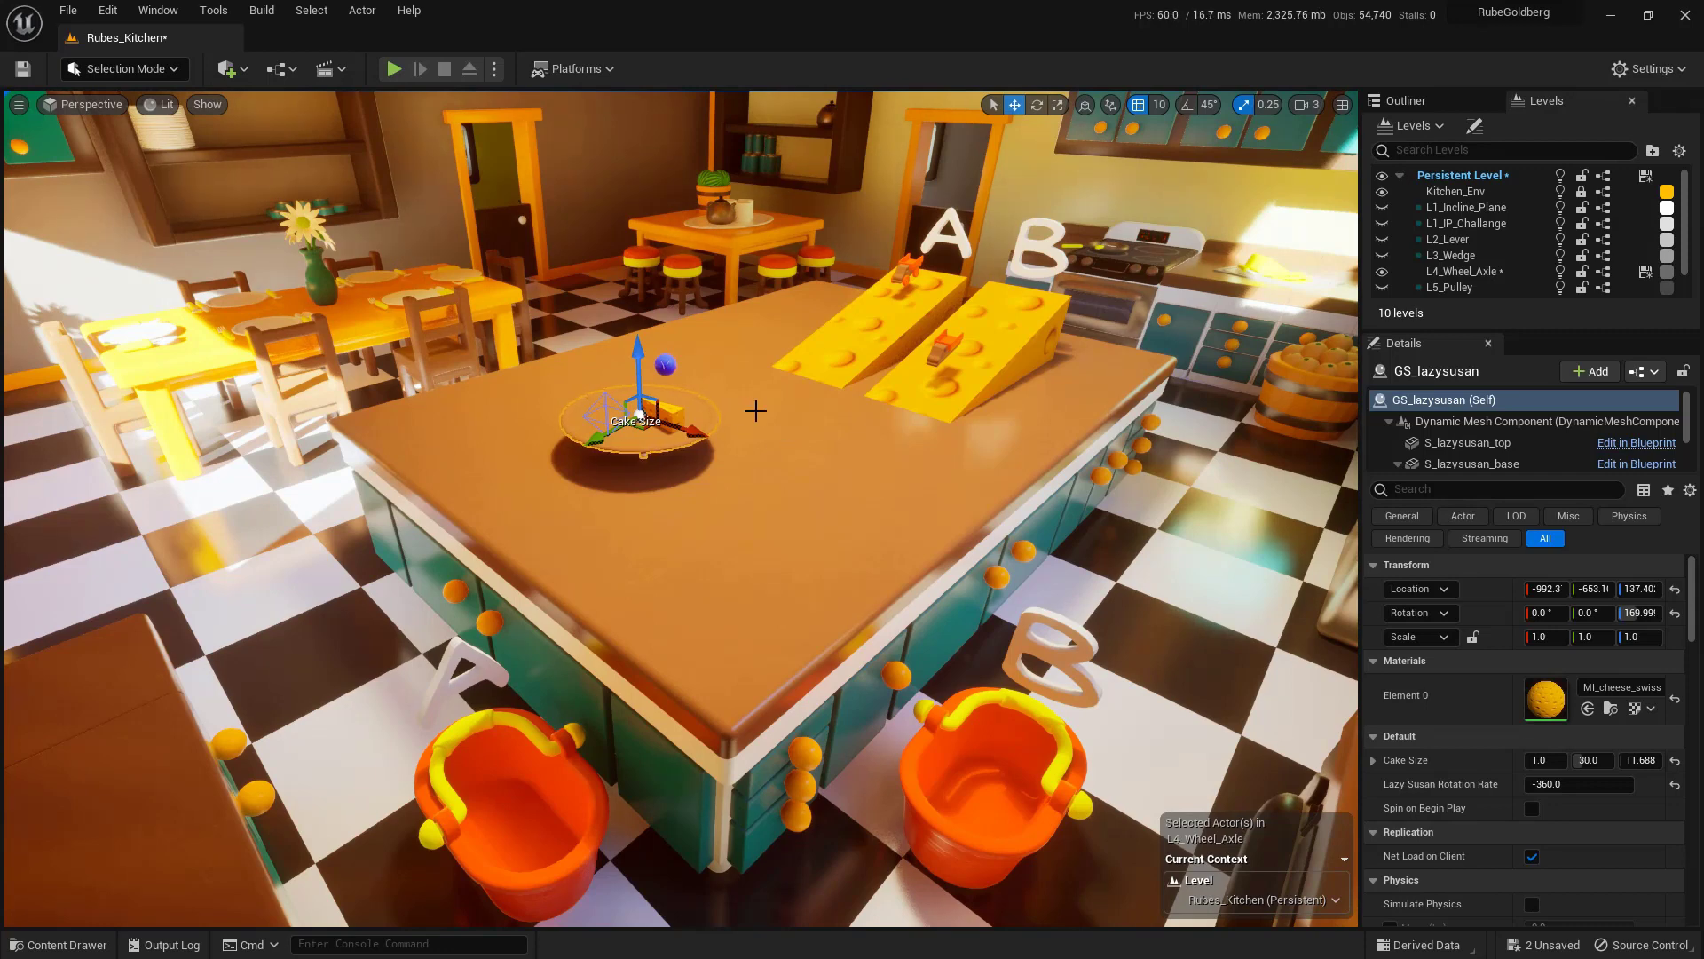
pyautogui.press('Escape')
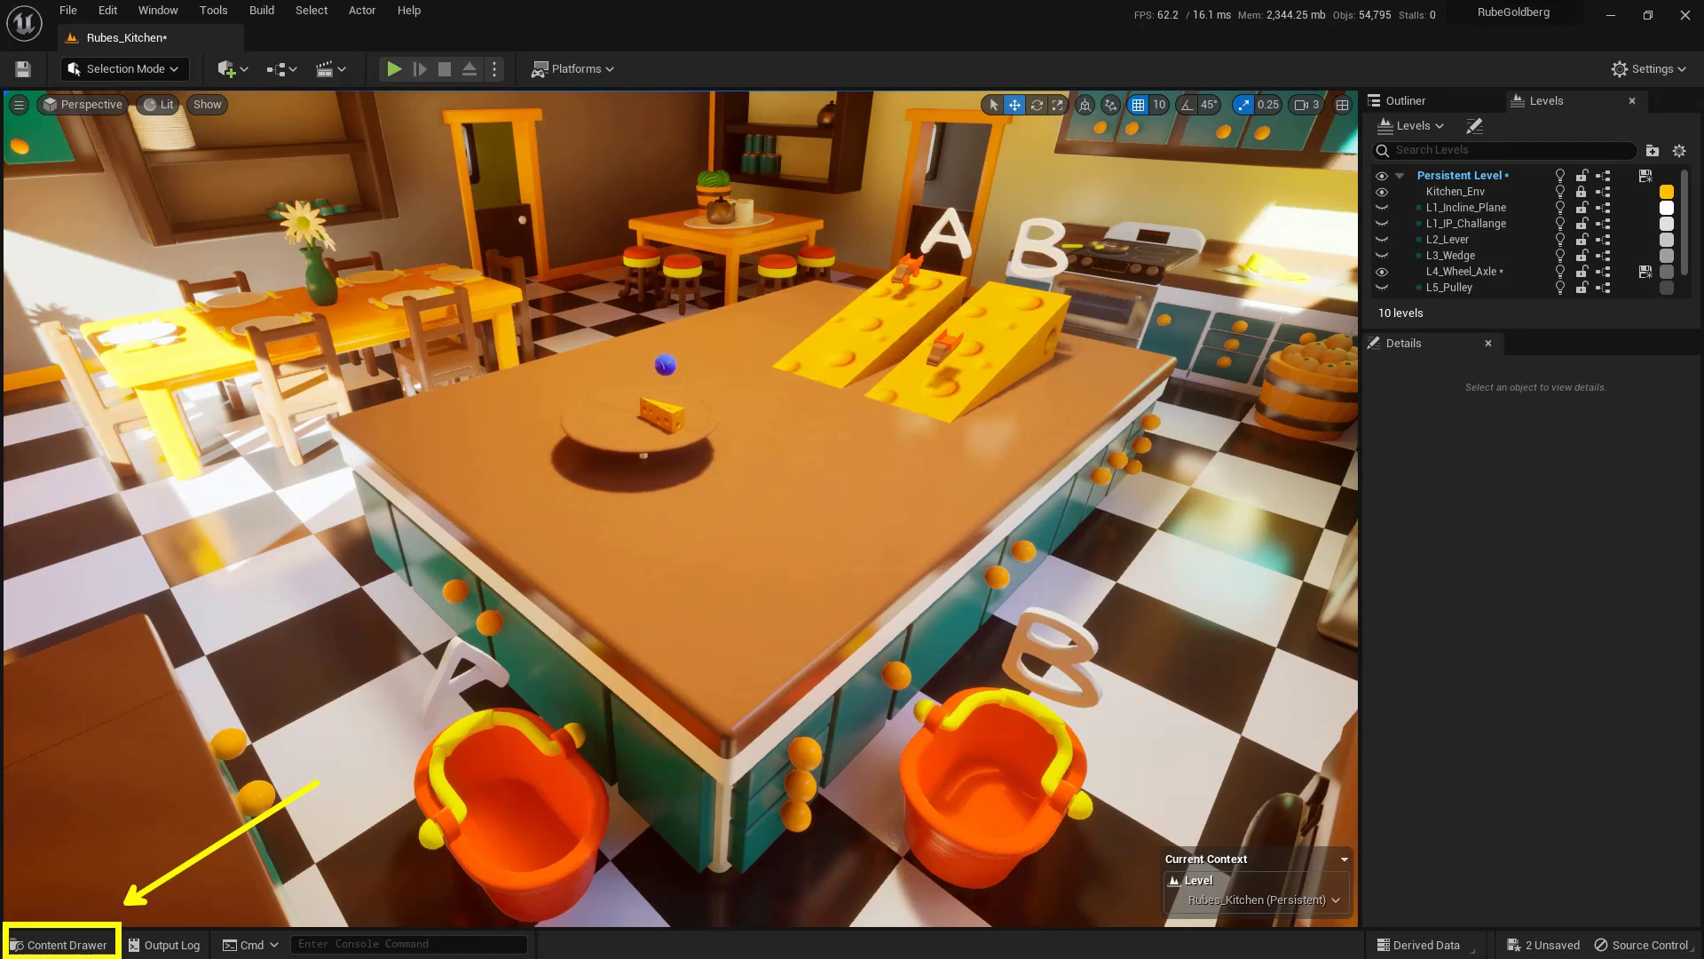
# Step: Open the Content/Audio folder in the Content Drawer
pyautogui.click(88, 943)
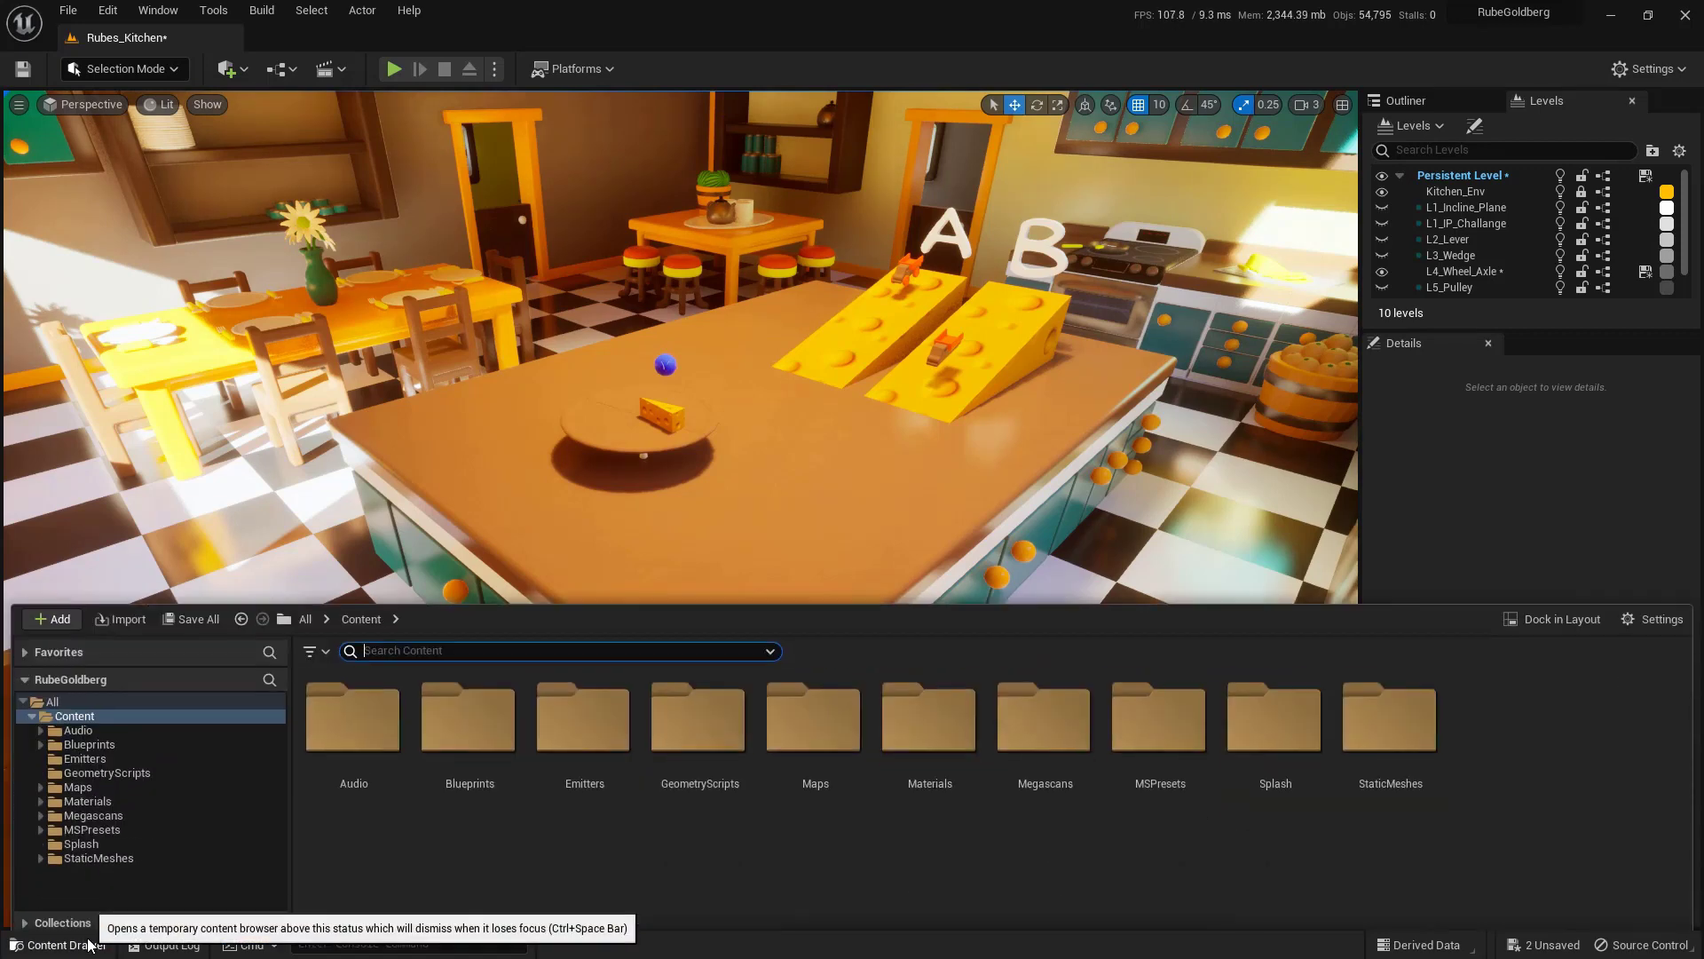
pyautogui.click(104, 713)
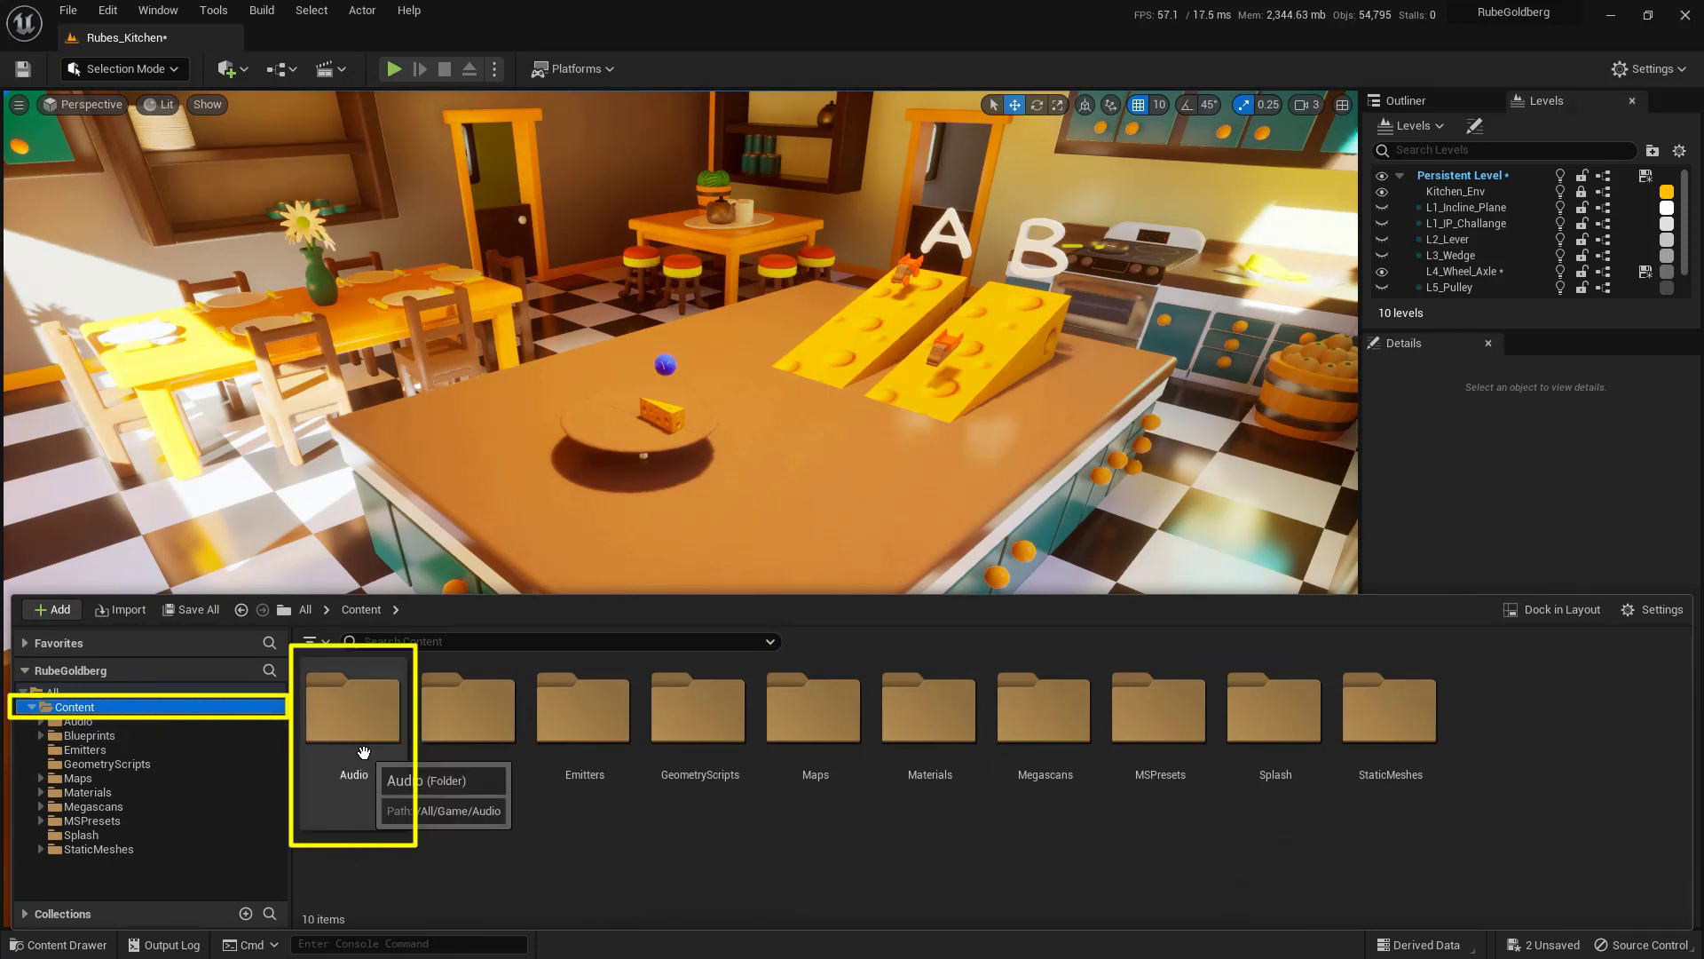
pyautogui.click(391, 800)
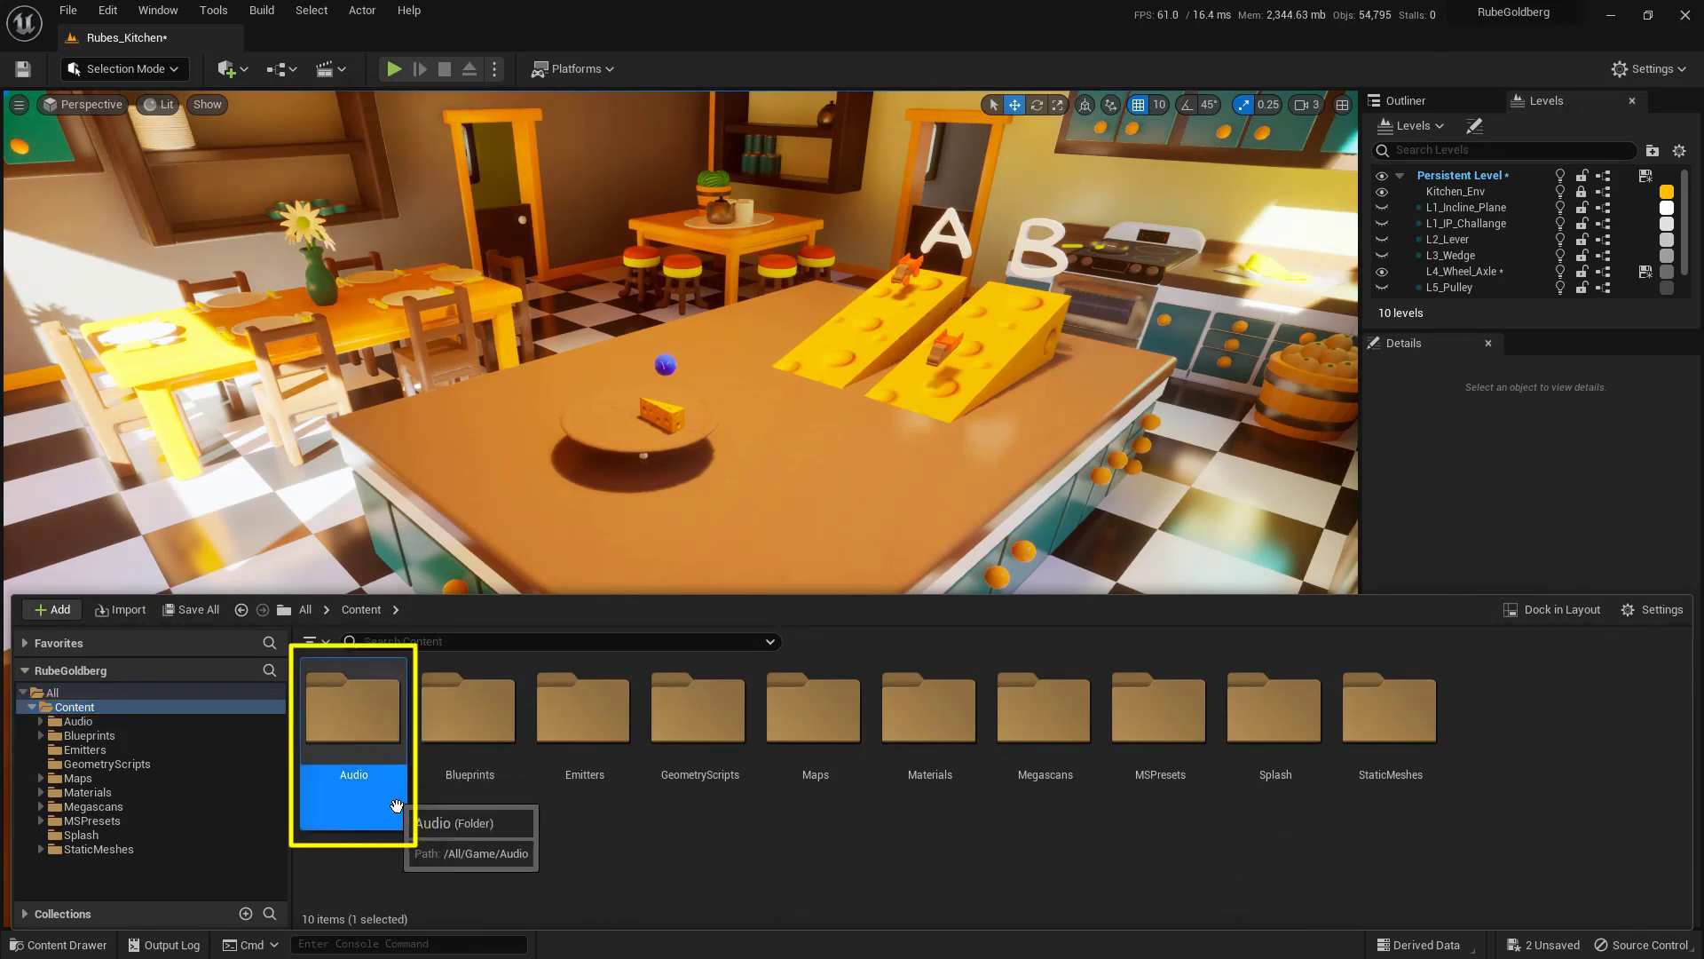
pyautogui.doubleClick(382, 739)
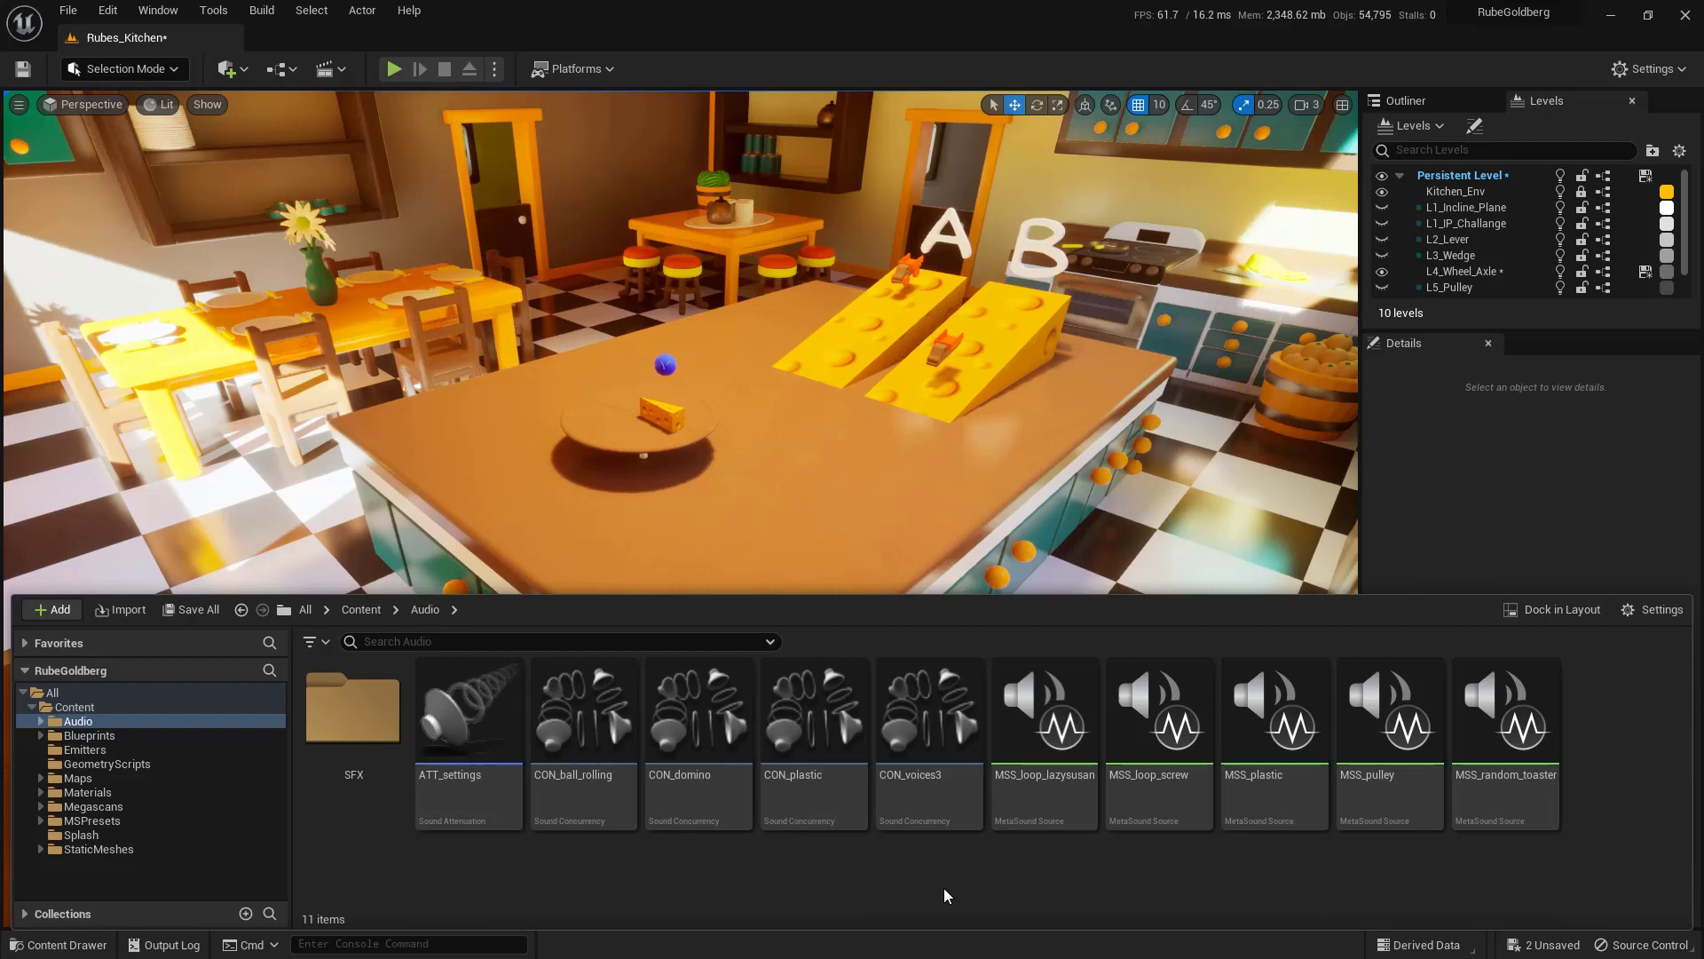
# Step: Create a MetaSound Source asset there named MyLoop
pyautogui.rightClick(694, 878)
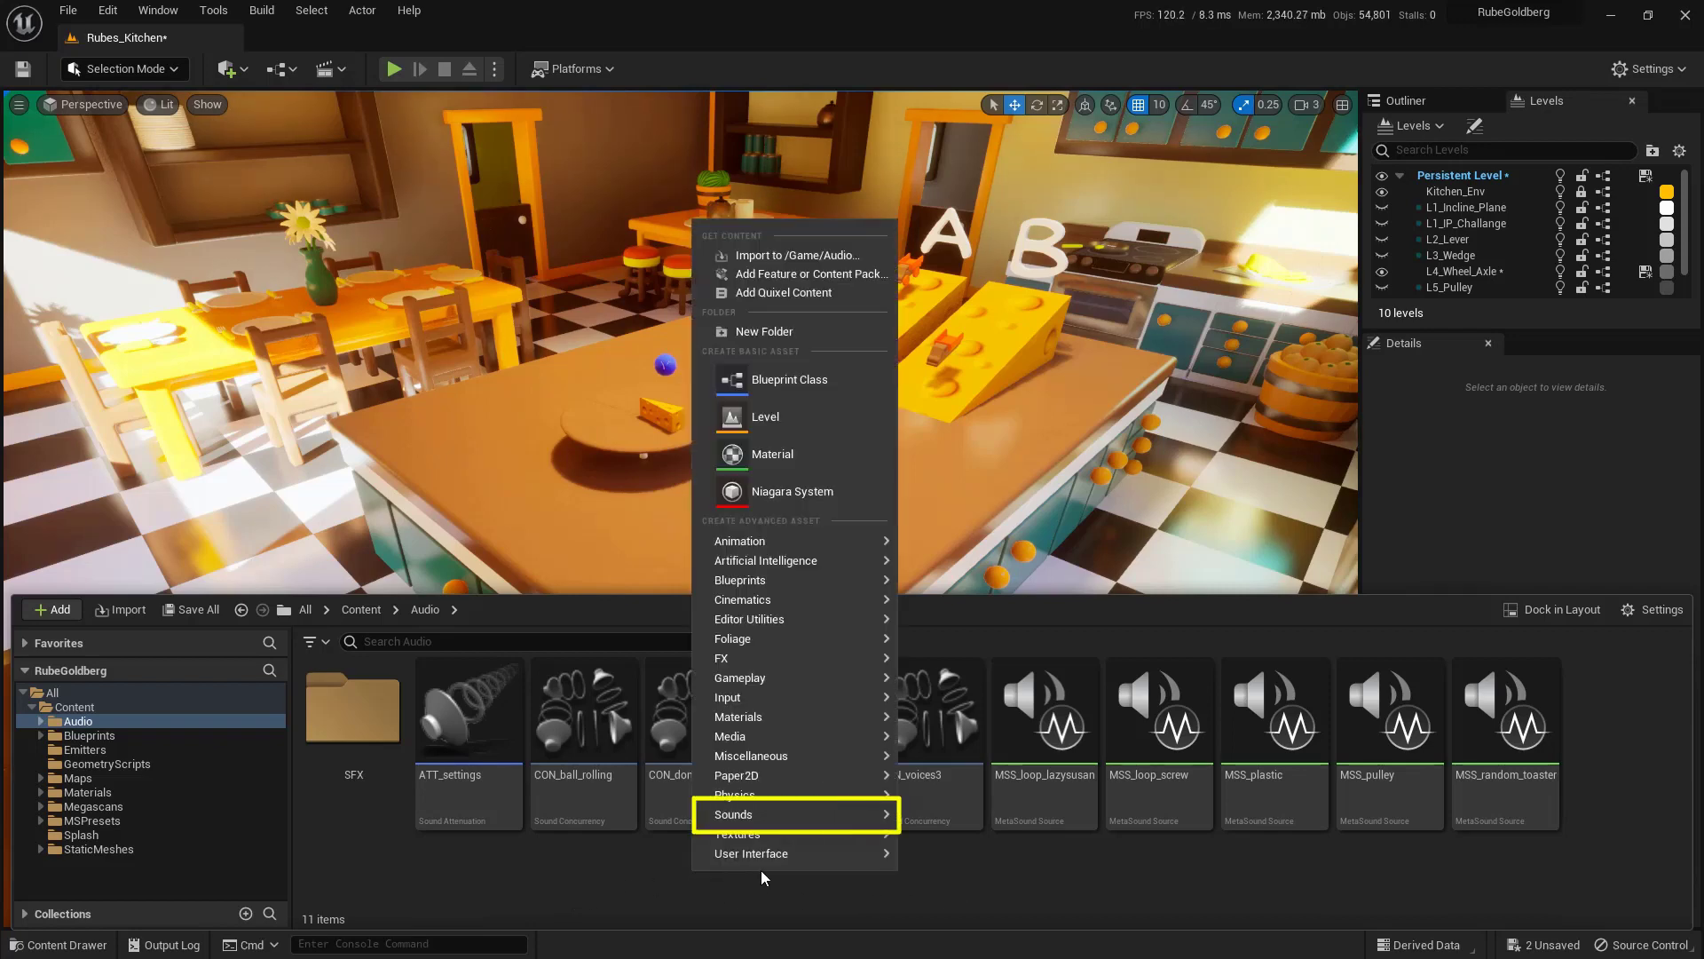
pyautogui.moveTo(827, 821)
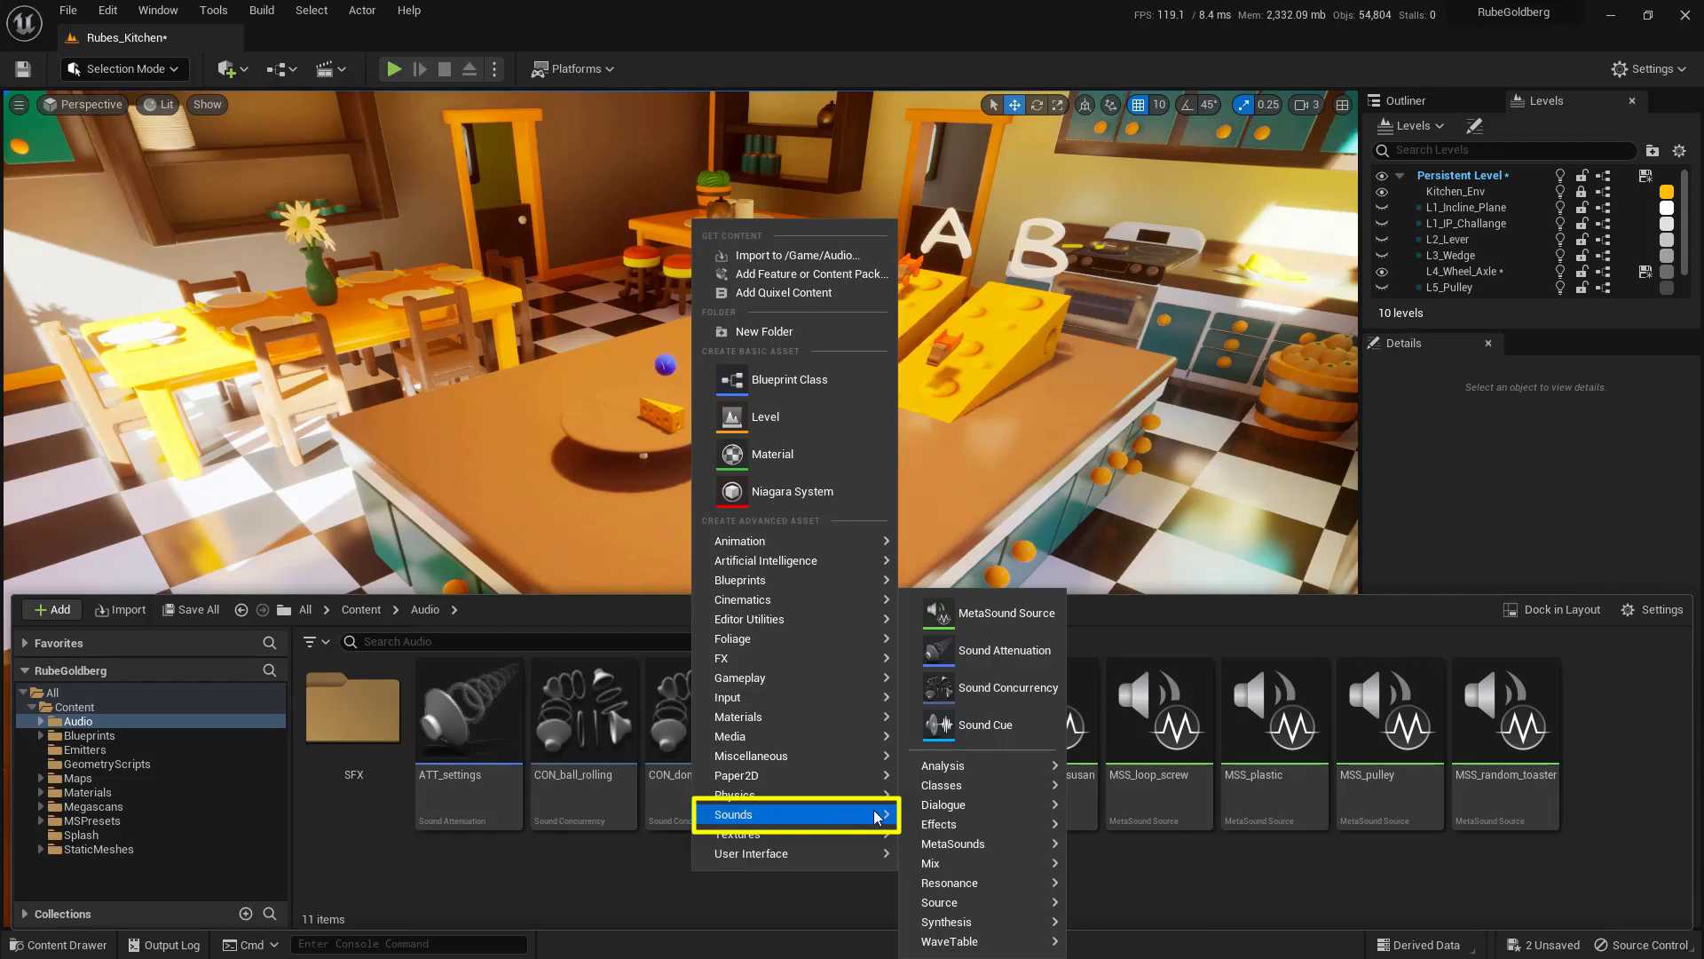
pyautogui.click(1023, 625)
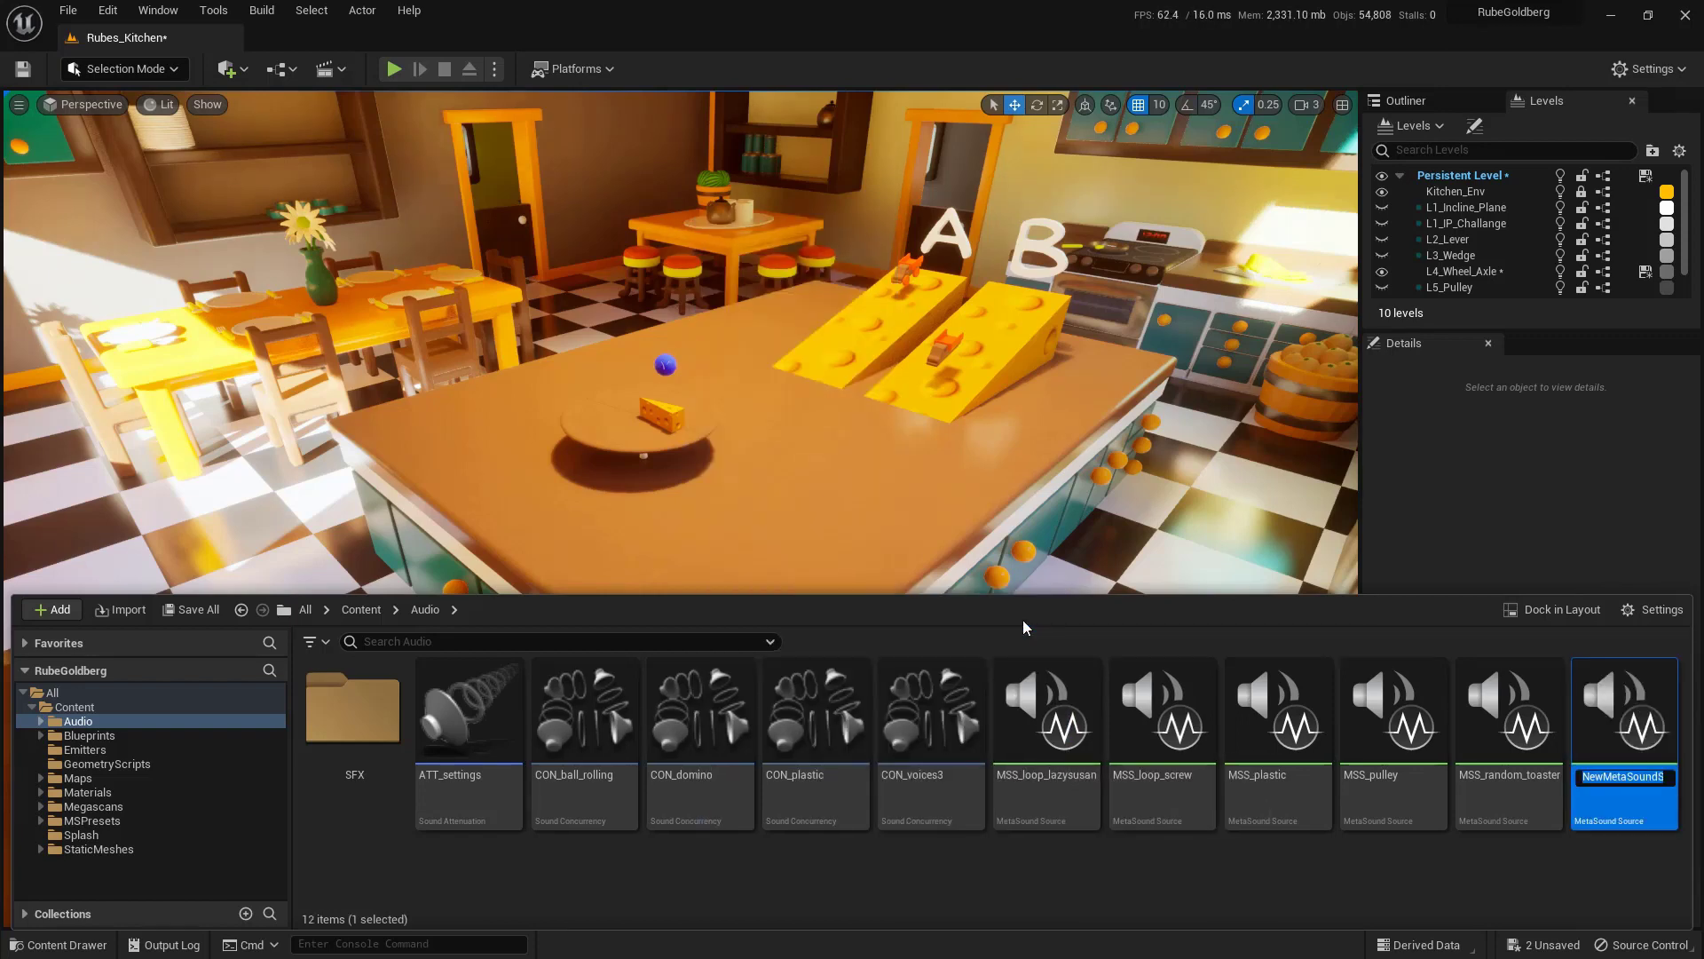
pyautogui.write('MyLoop')
pyautogui.press('Return')
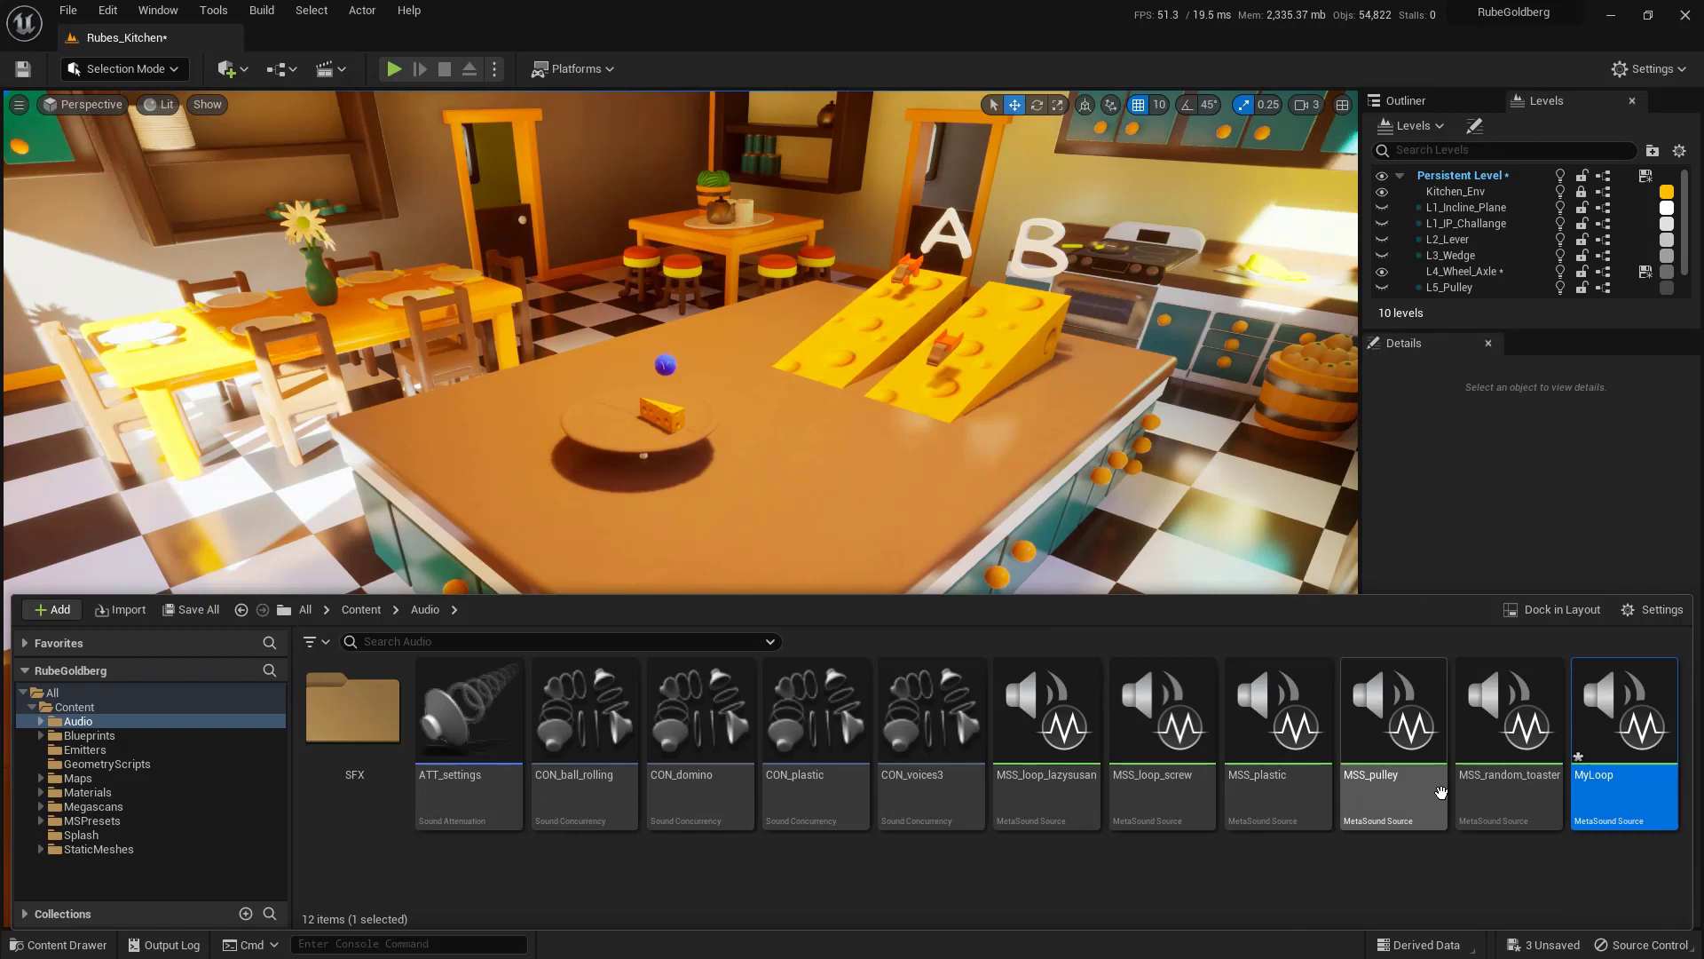
# Step: Open MyLoop, dock its editor beside the level, and recentre the graph
pyautogui.doubleClick(1633, 787)
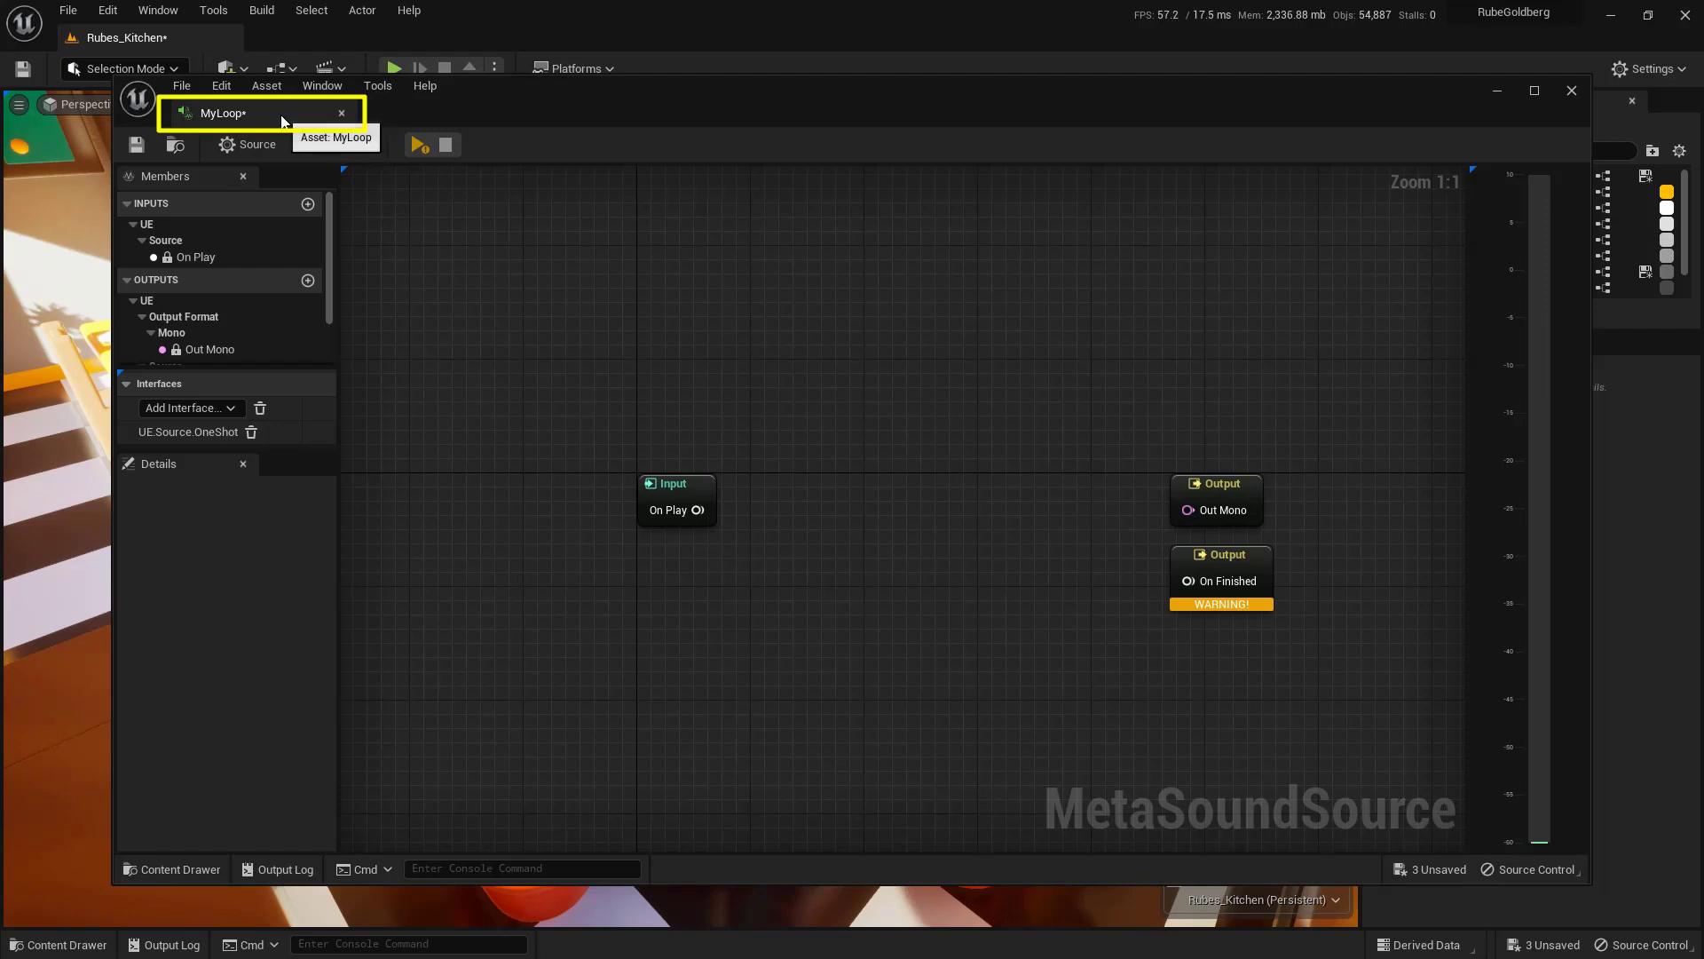
pyautogui.moveTo(300, 121); pyautogui.dragTo(317, 34)
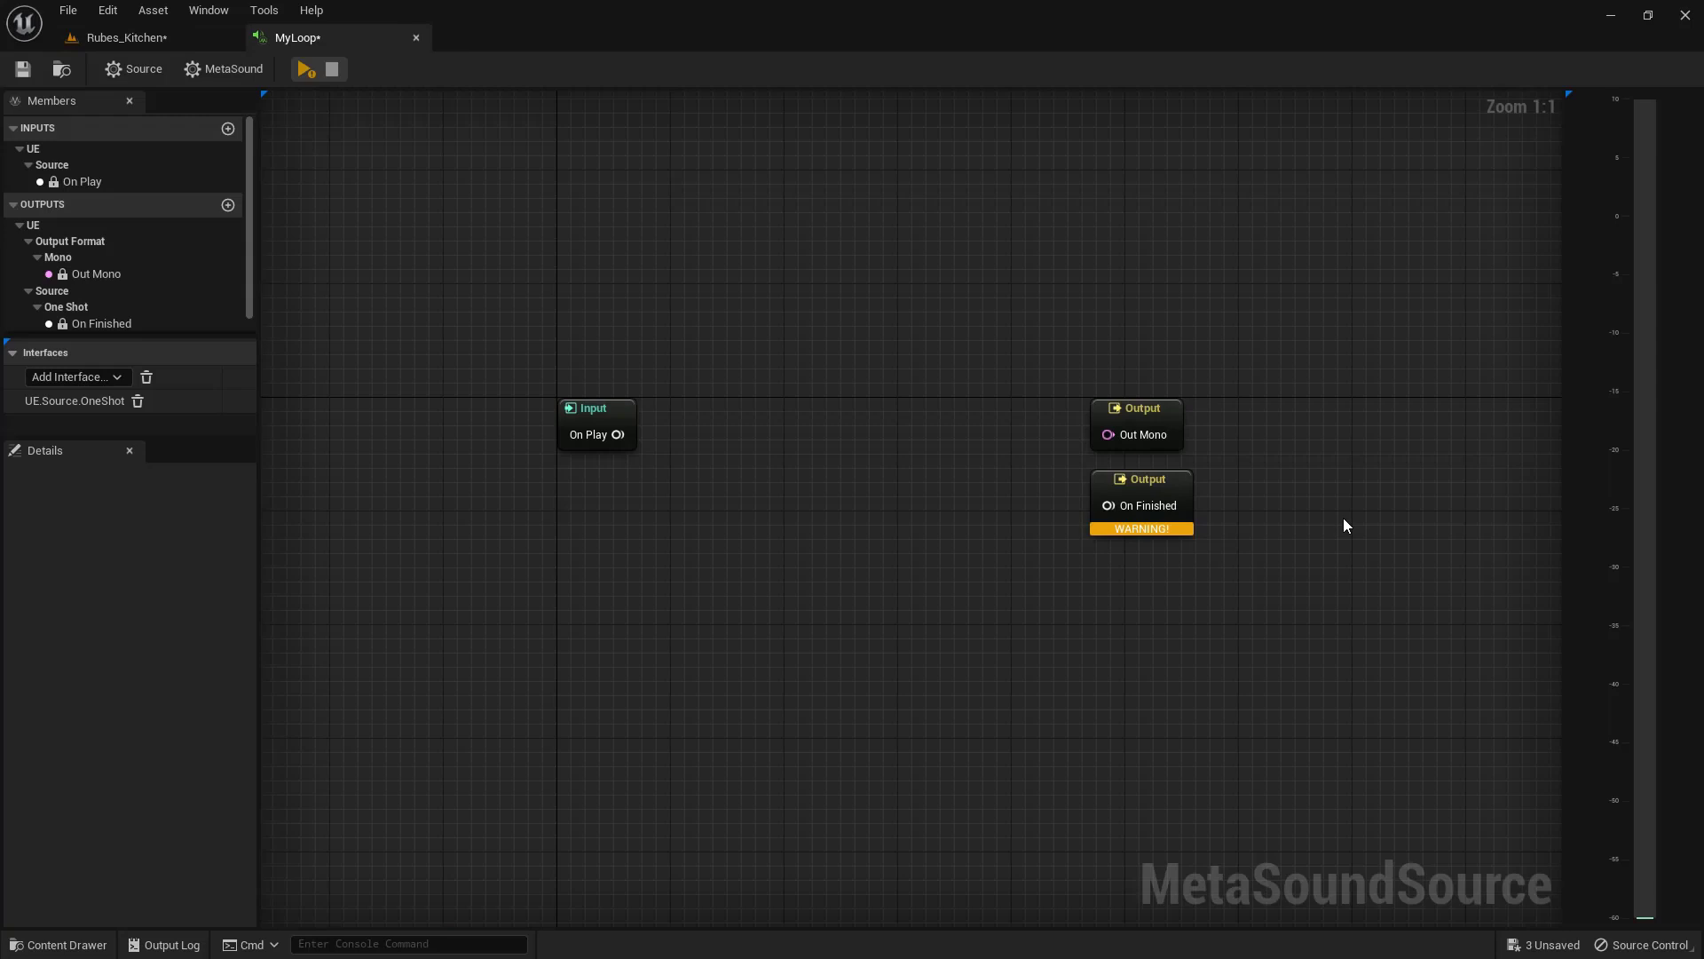
pyautogui.moveTo(1287, 328); pyautogui.dragTo(1230, 333, button='right')
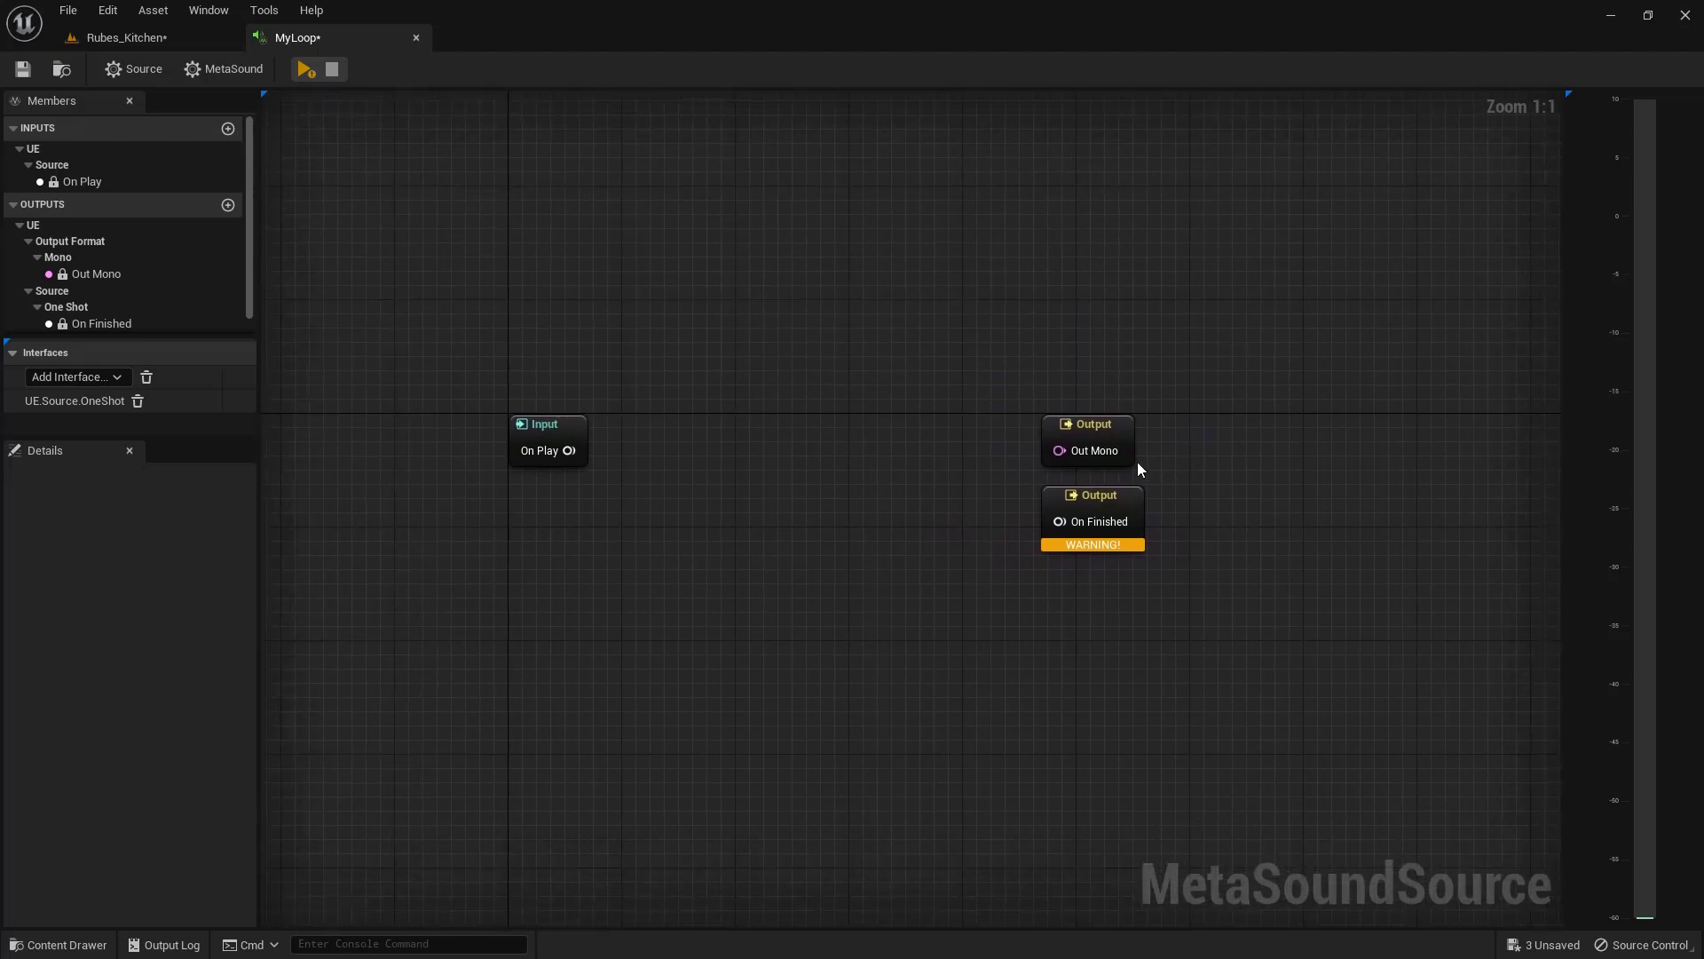
pyautogui.scroll(-3, 1104, 466)
pyautogui.scroll(-3, 1104, 466)
pyautogui.scroll(7, 1104, 466)
# Step: Move the On Finished output node lower in the graph
pyautogui.click(1140, 522)
pyautogui.moveTo(1142, 524); pyautogui.dragTo(1128, 538)
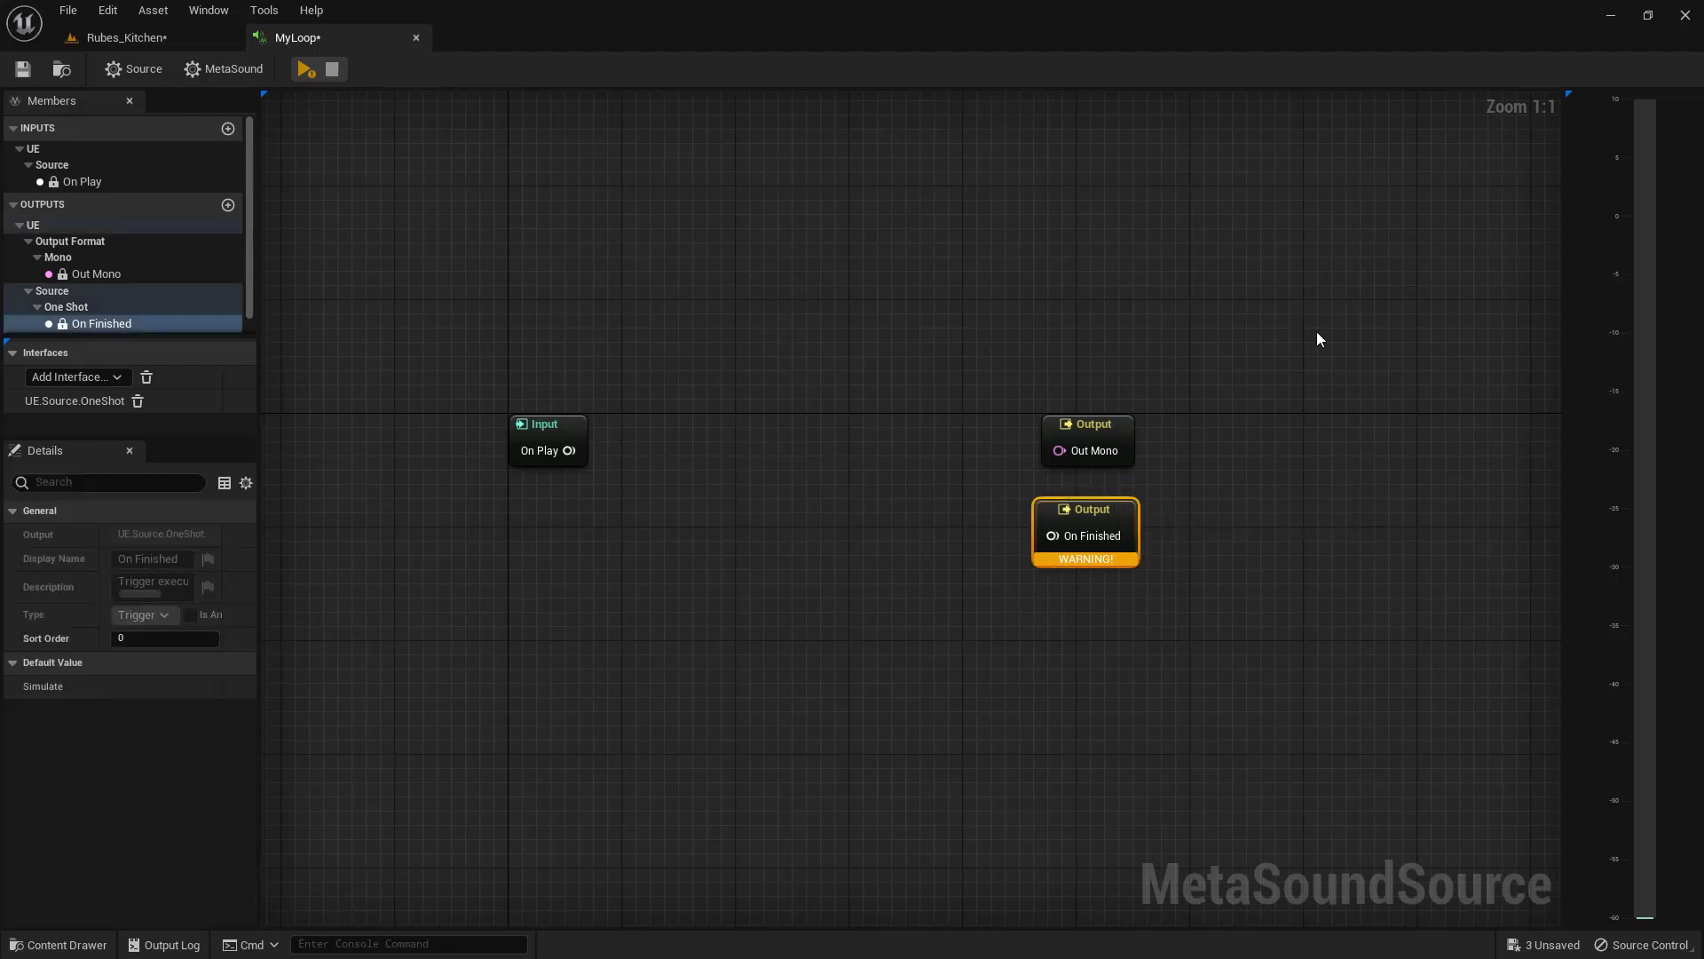
pyautogui.moveTo(1299, 344); pyautogui.dragTo(1224, 559)
pyautogui.moveTo(1115, 512); pyautogui.dragTo(1175, 583)
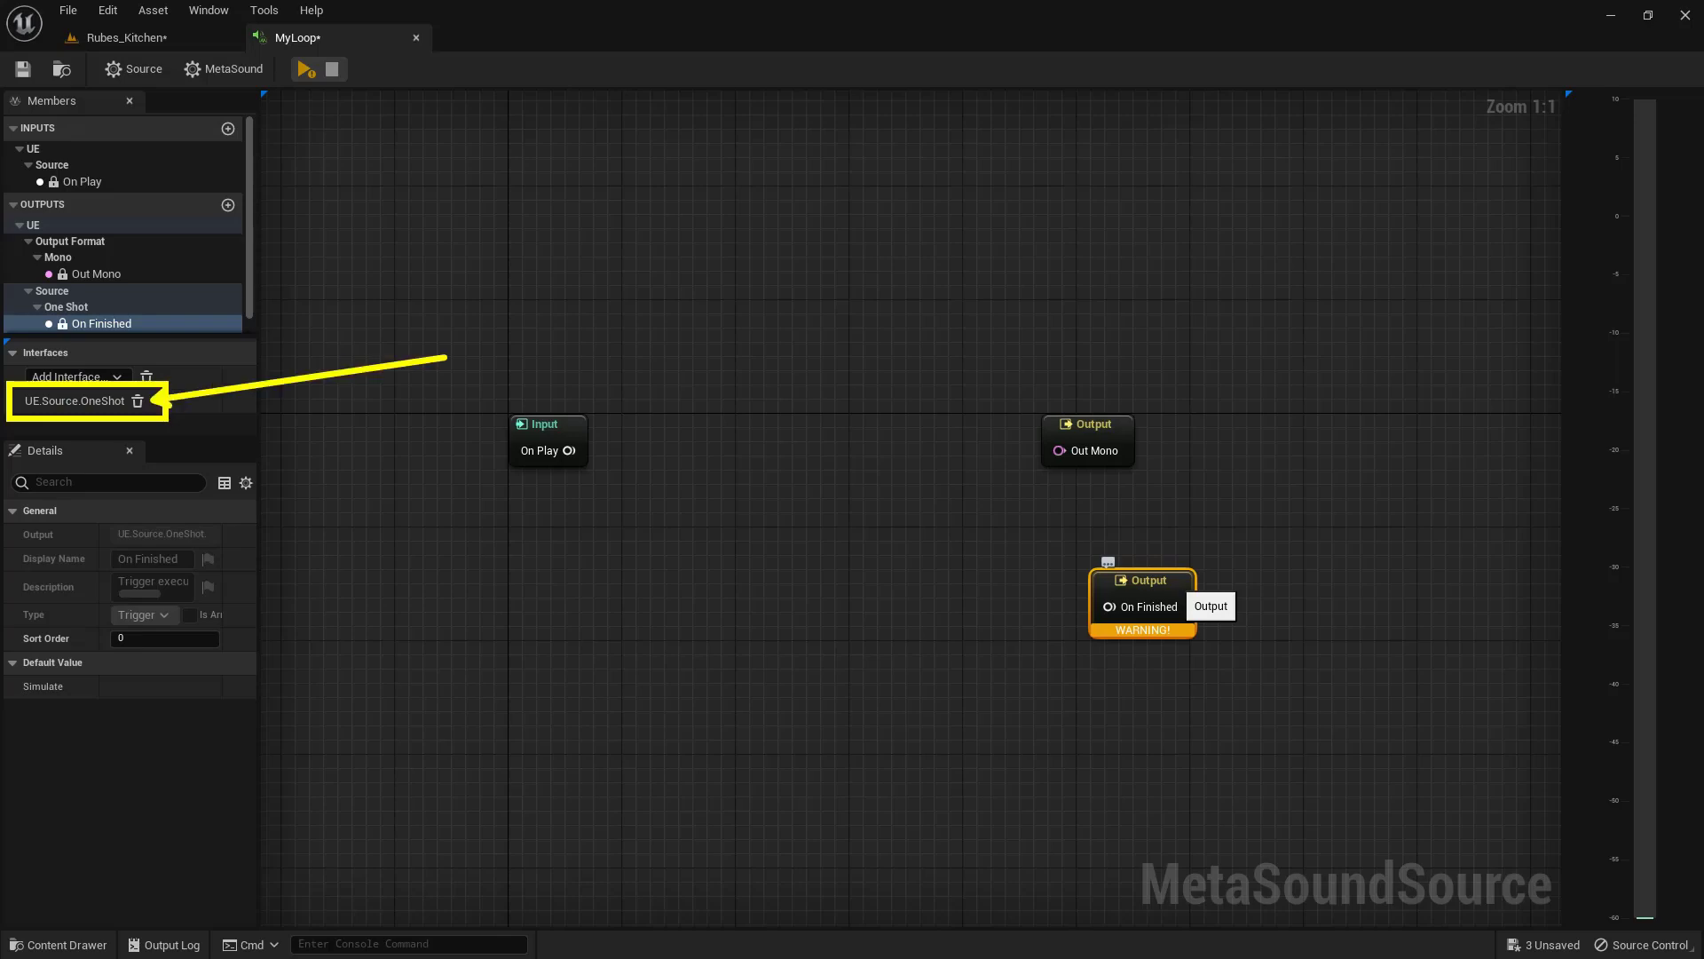
# Step: Delete the UE.Source.OneShot interface, which also removes the On Finished output
pyautogui.click(138, 402)
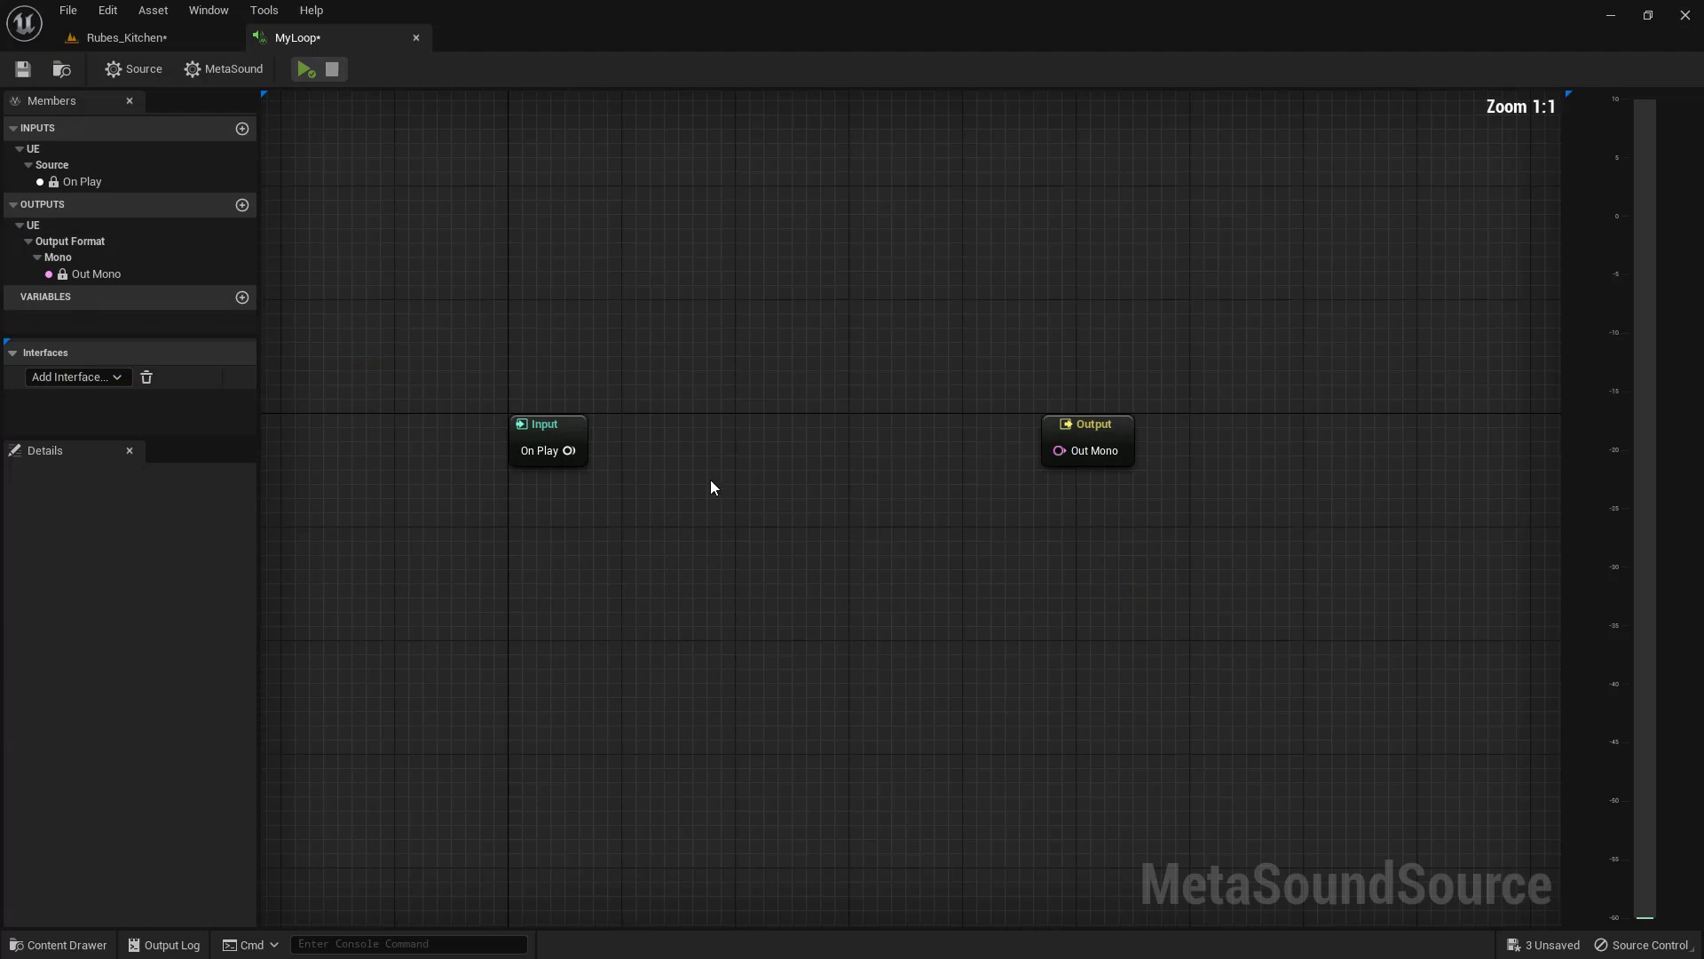
pyautogui.scroll(-1, 710, 479)
pyautogui.scroll(1, 710, 480)
# Step: Add a Wave Player (Mono) node and wire On Play into its Play input
pyautogui.rightClick(688, 436)
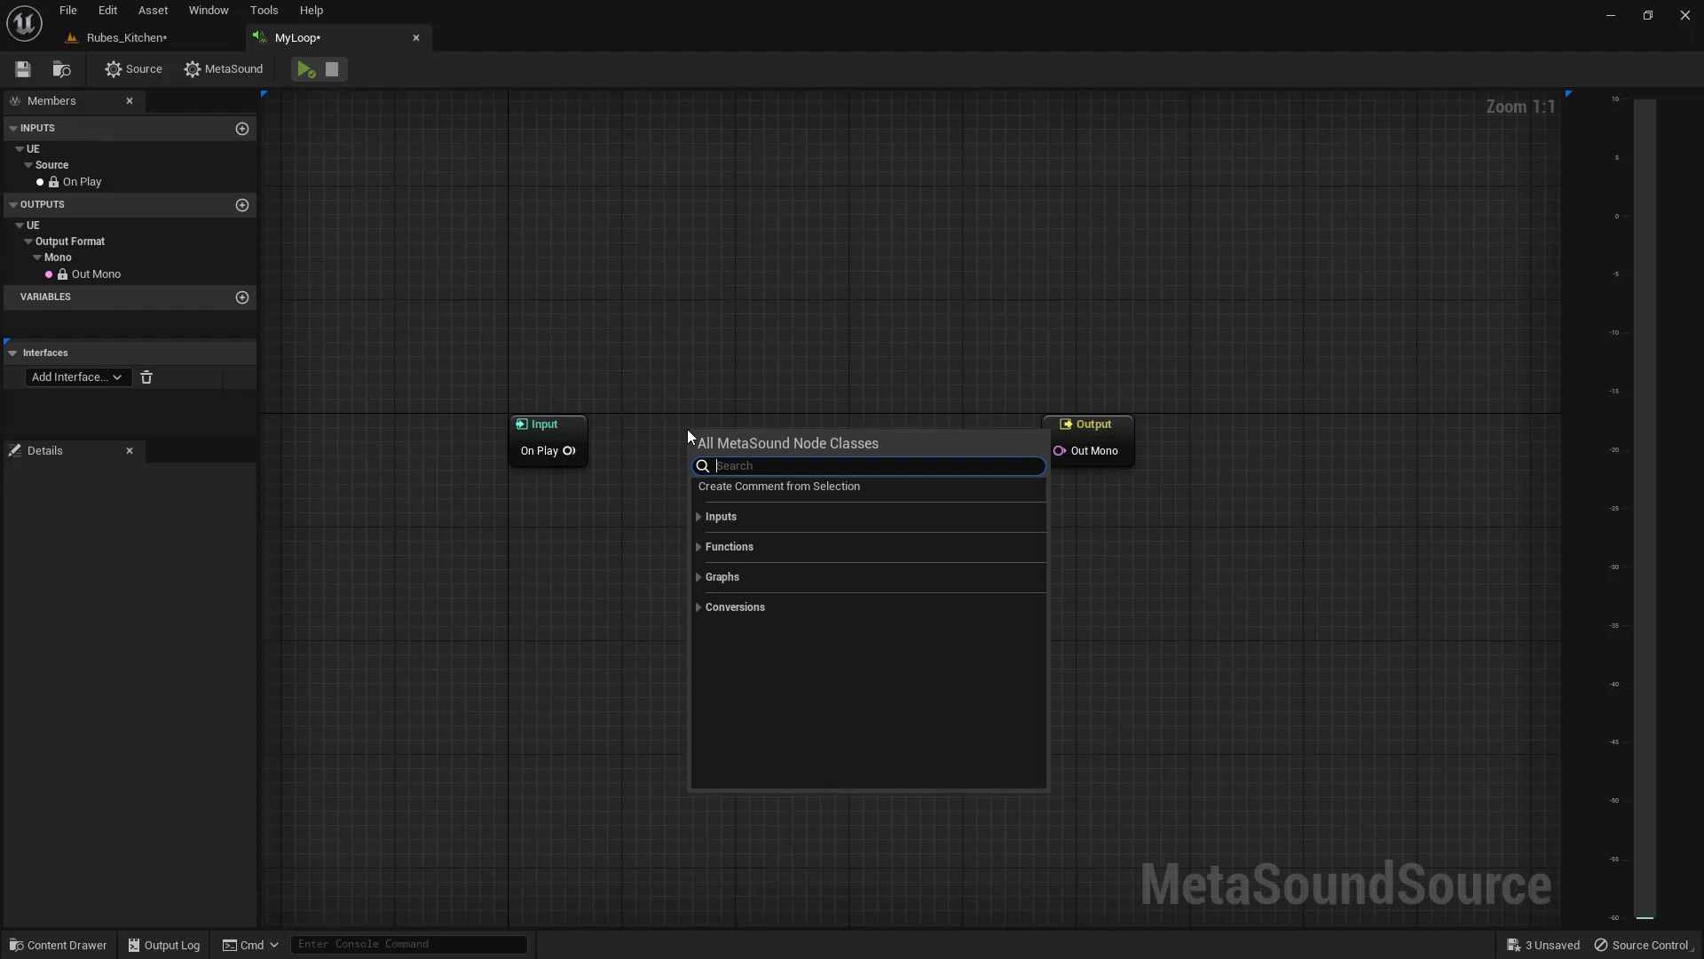
pyautogui.write('waveplayer')
pyautogui.click(845, 539)
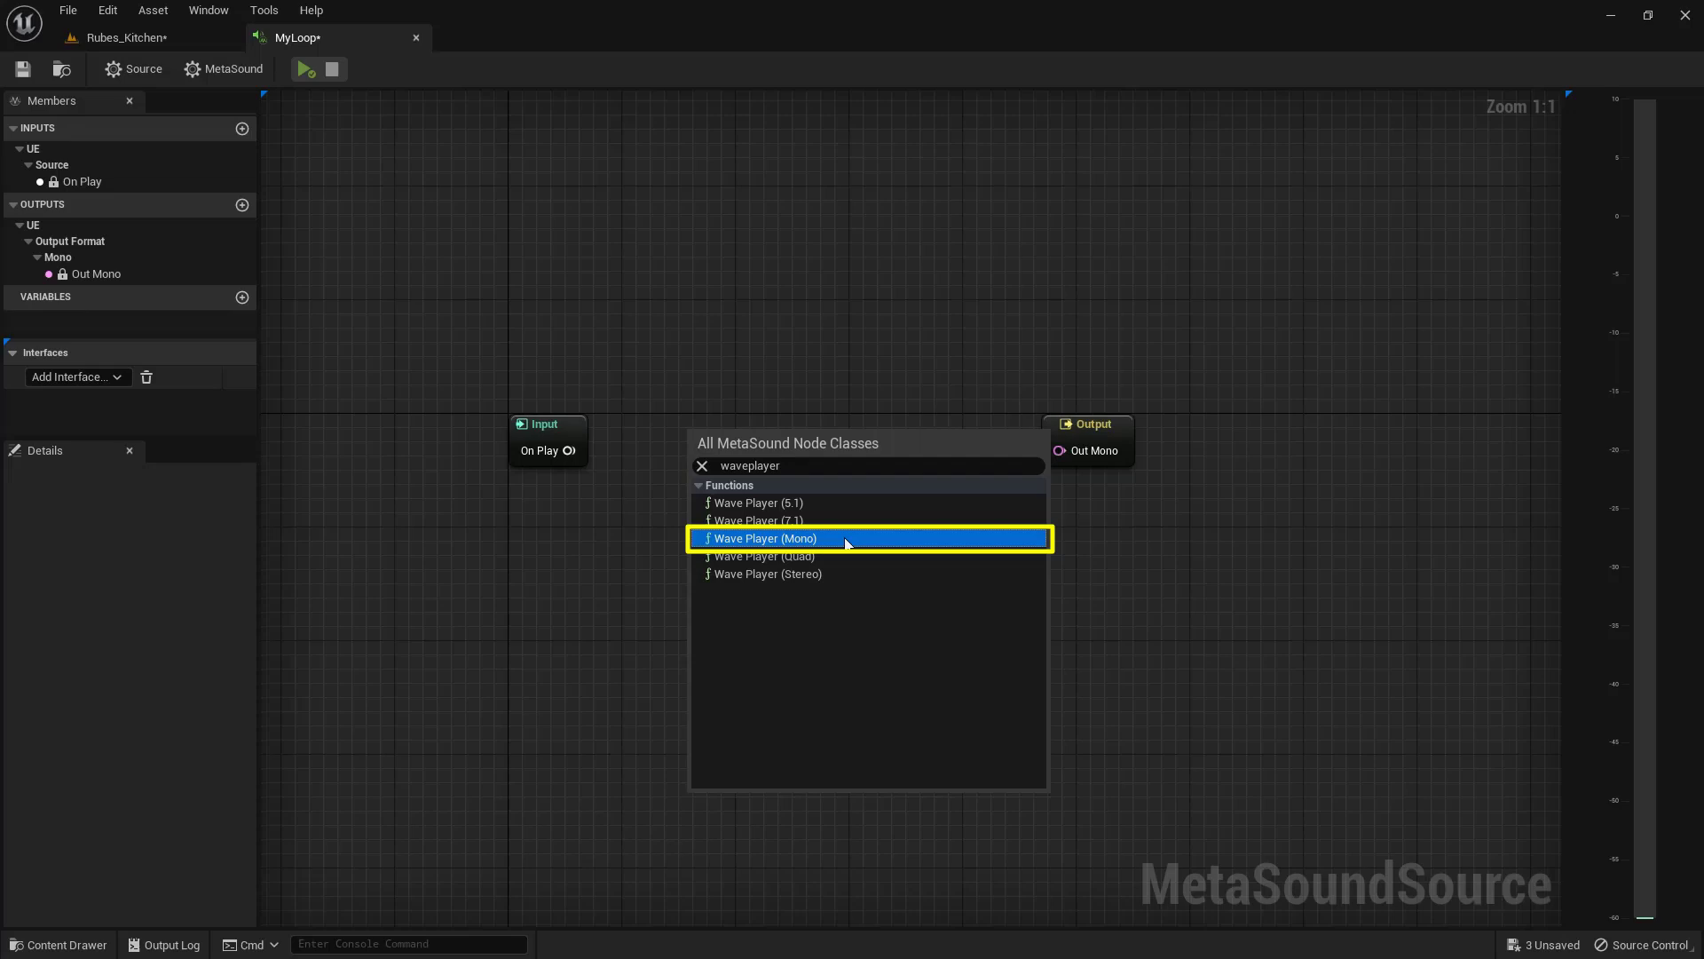
pyautogui.click(845, 538)
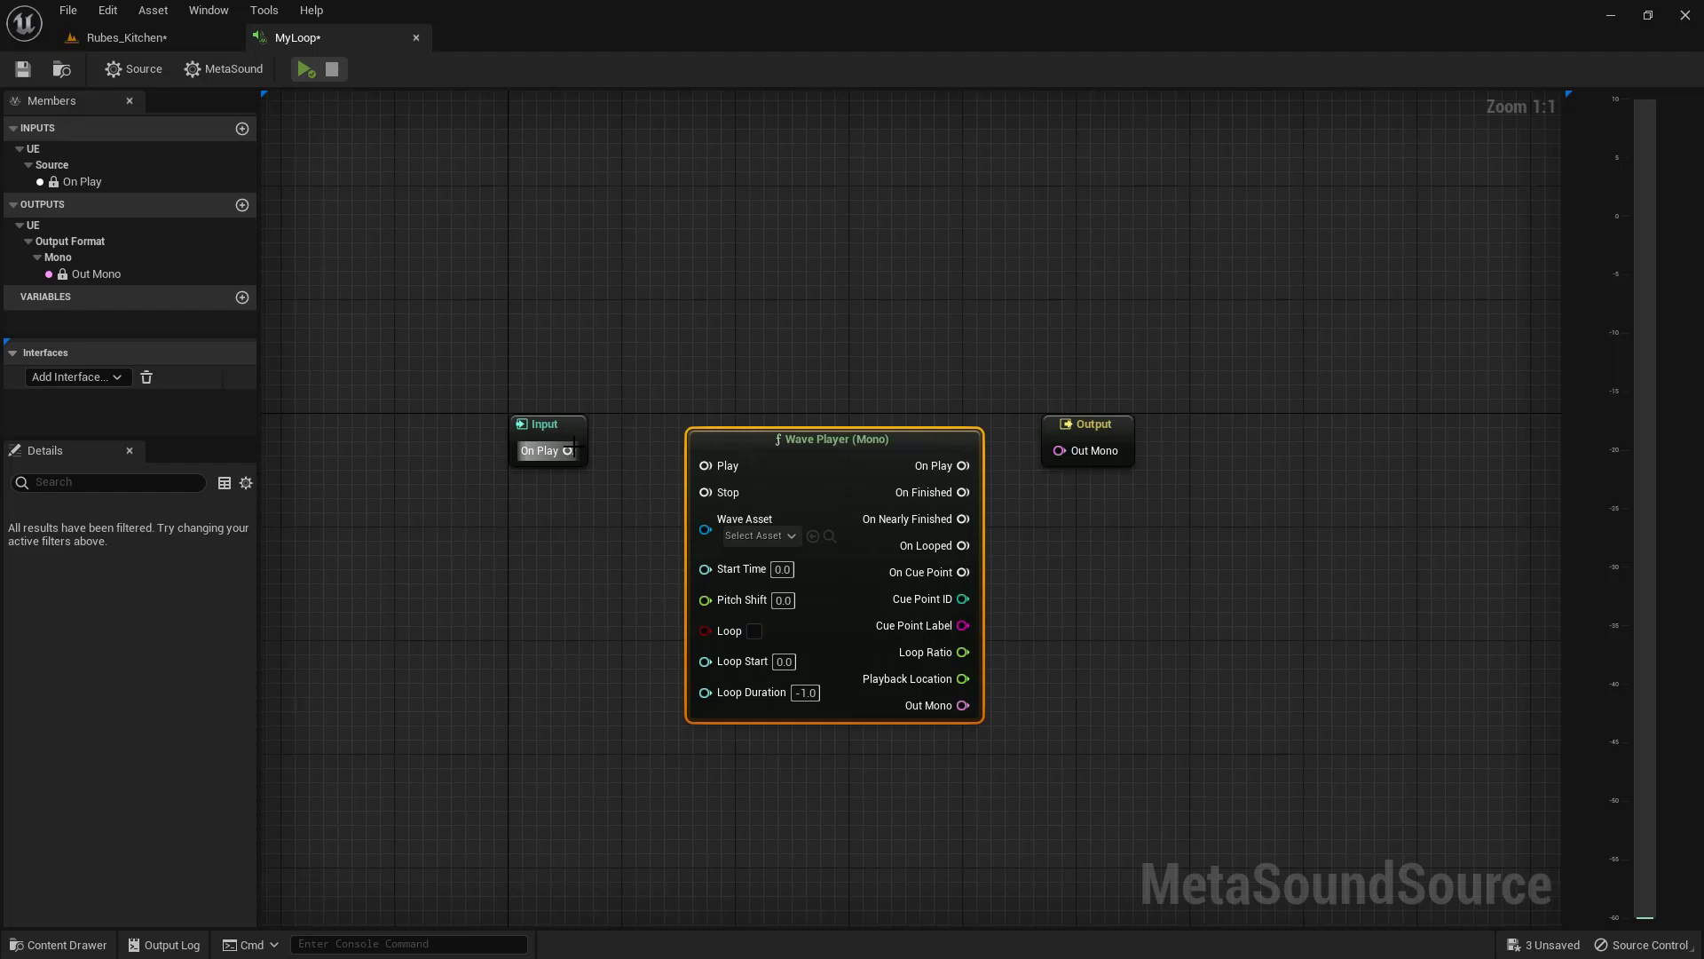
pyautogui.moveTo(572, 448); pyautogui.dragTo(715, 466)
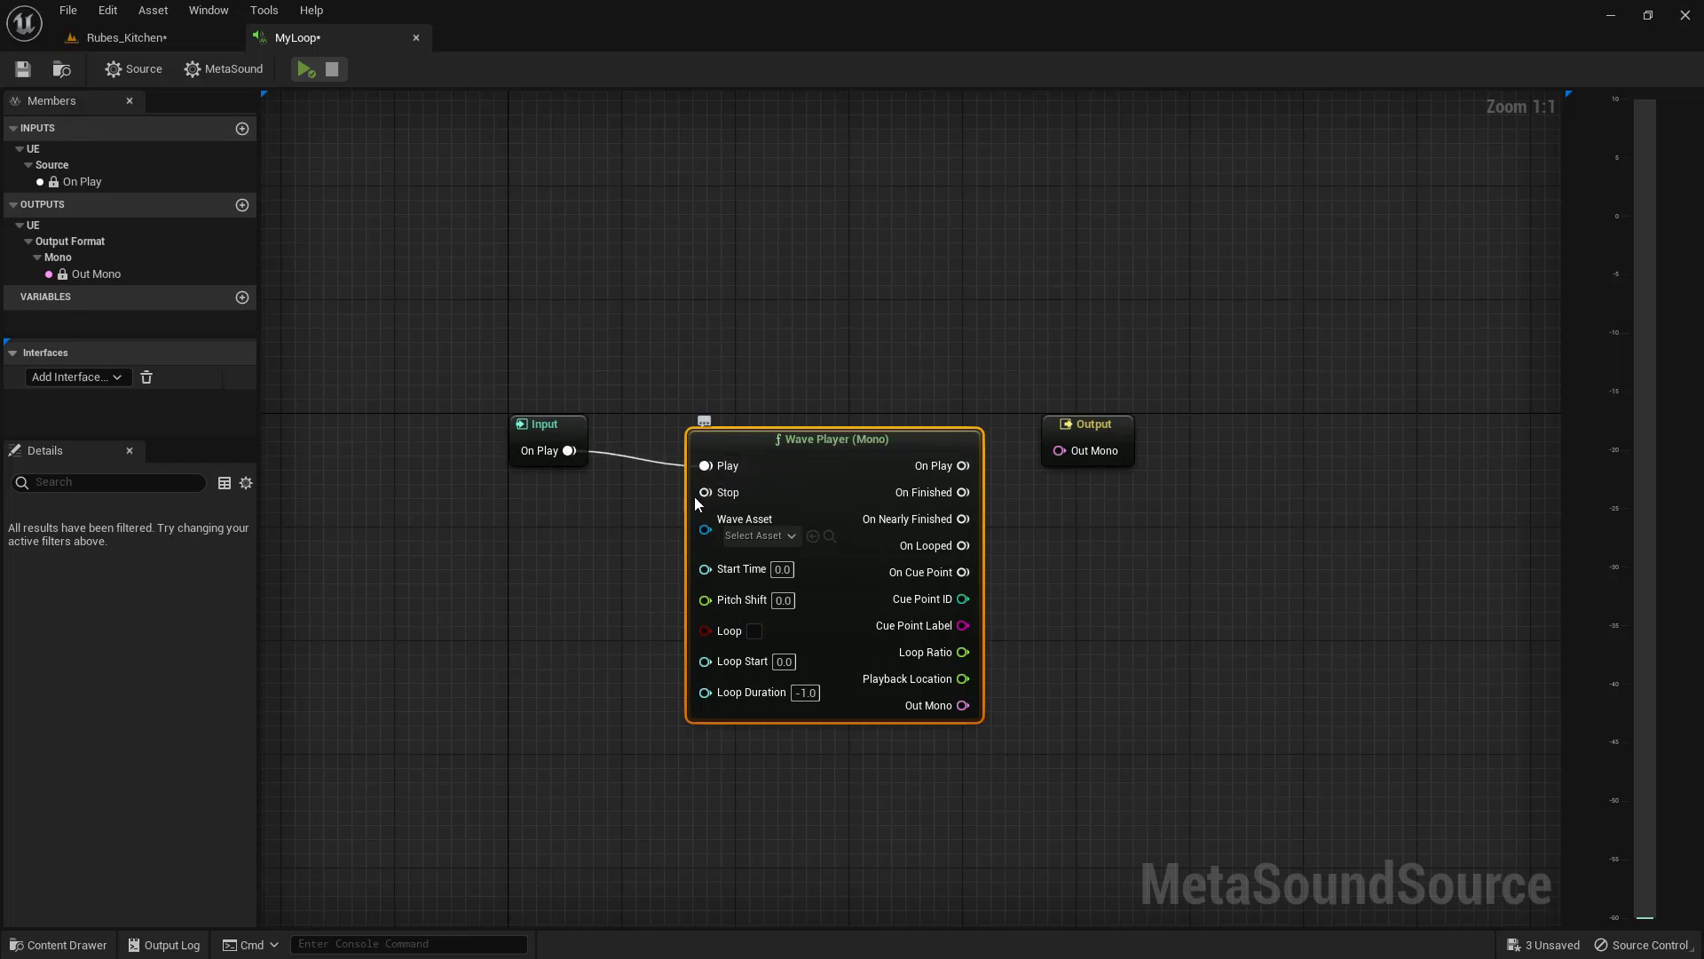
# Step: Assign sfx_rolling_susan as the looping wave and connect Out Mono to the output
pyautogui.click(789, 537)
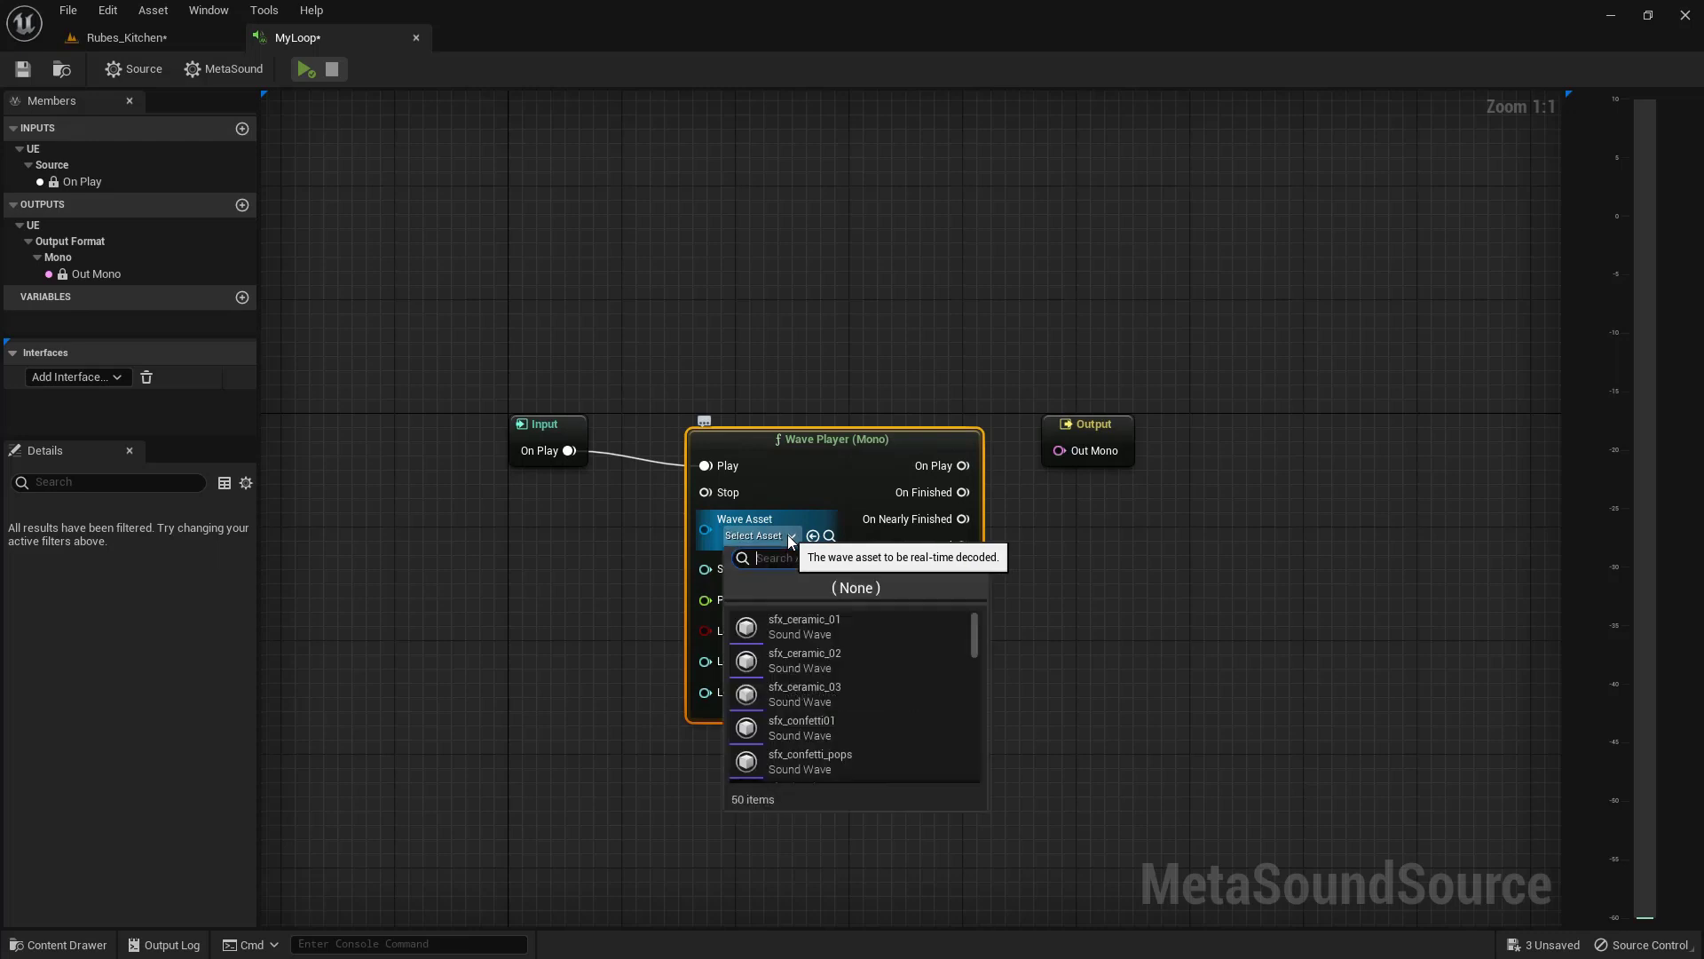
pyautogui.write('rolling_susan')
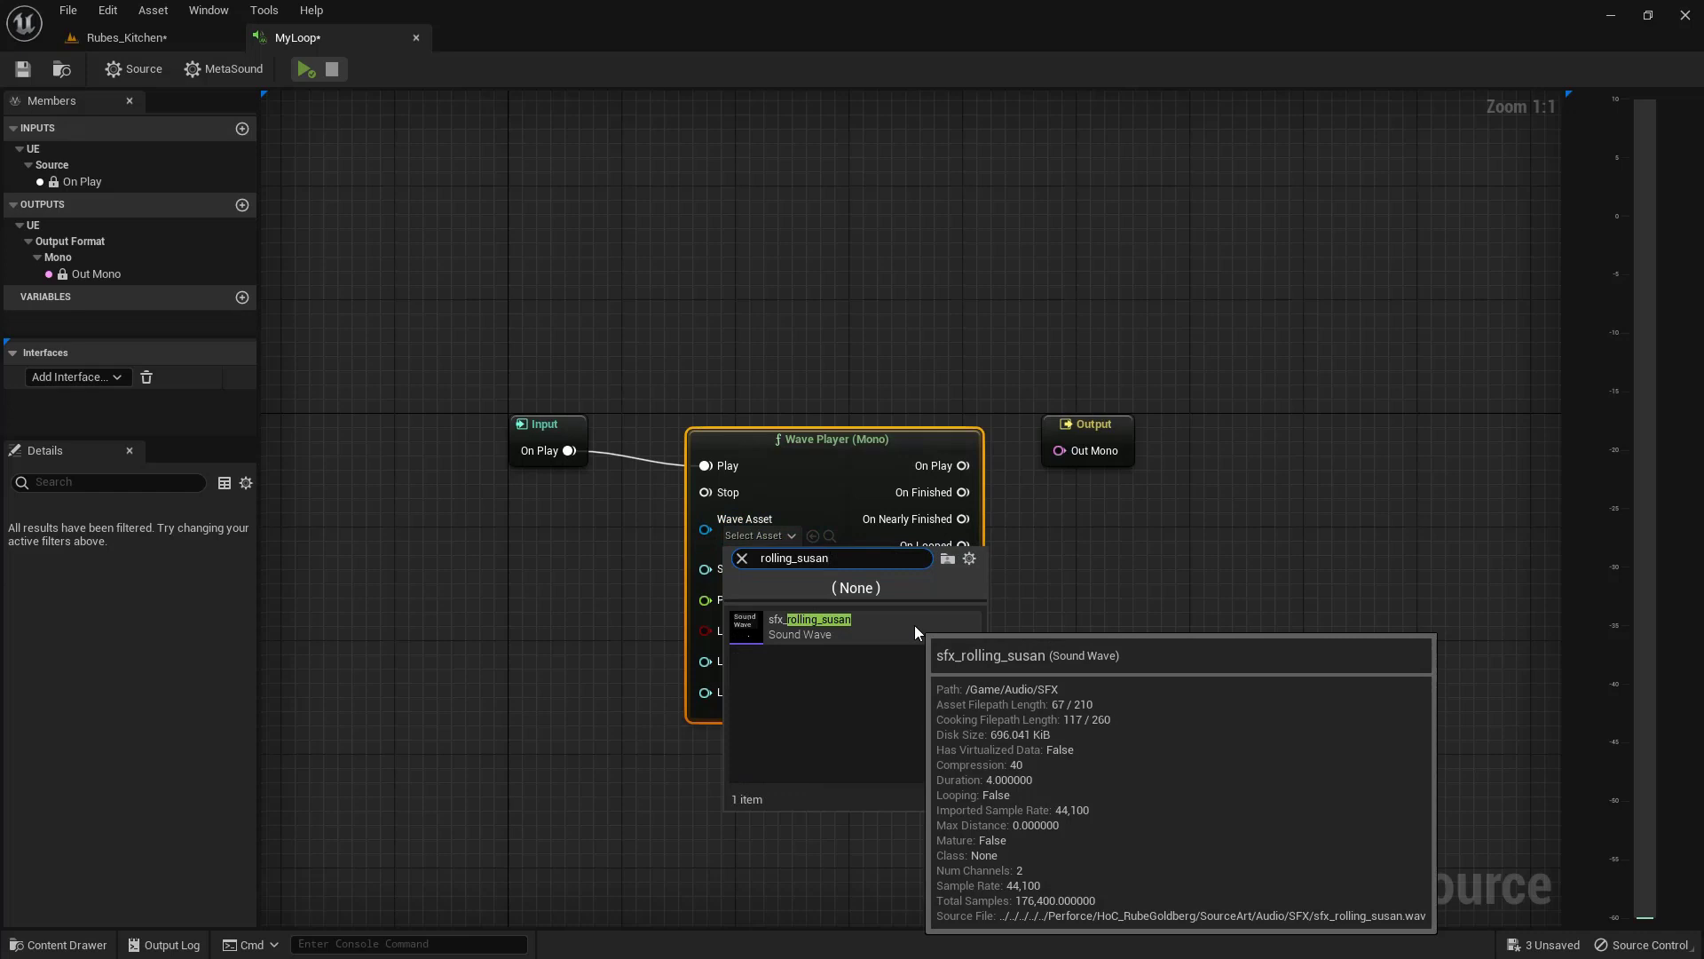
pyautogui.click(881, 624)
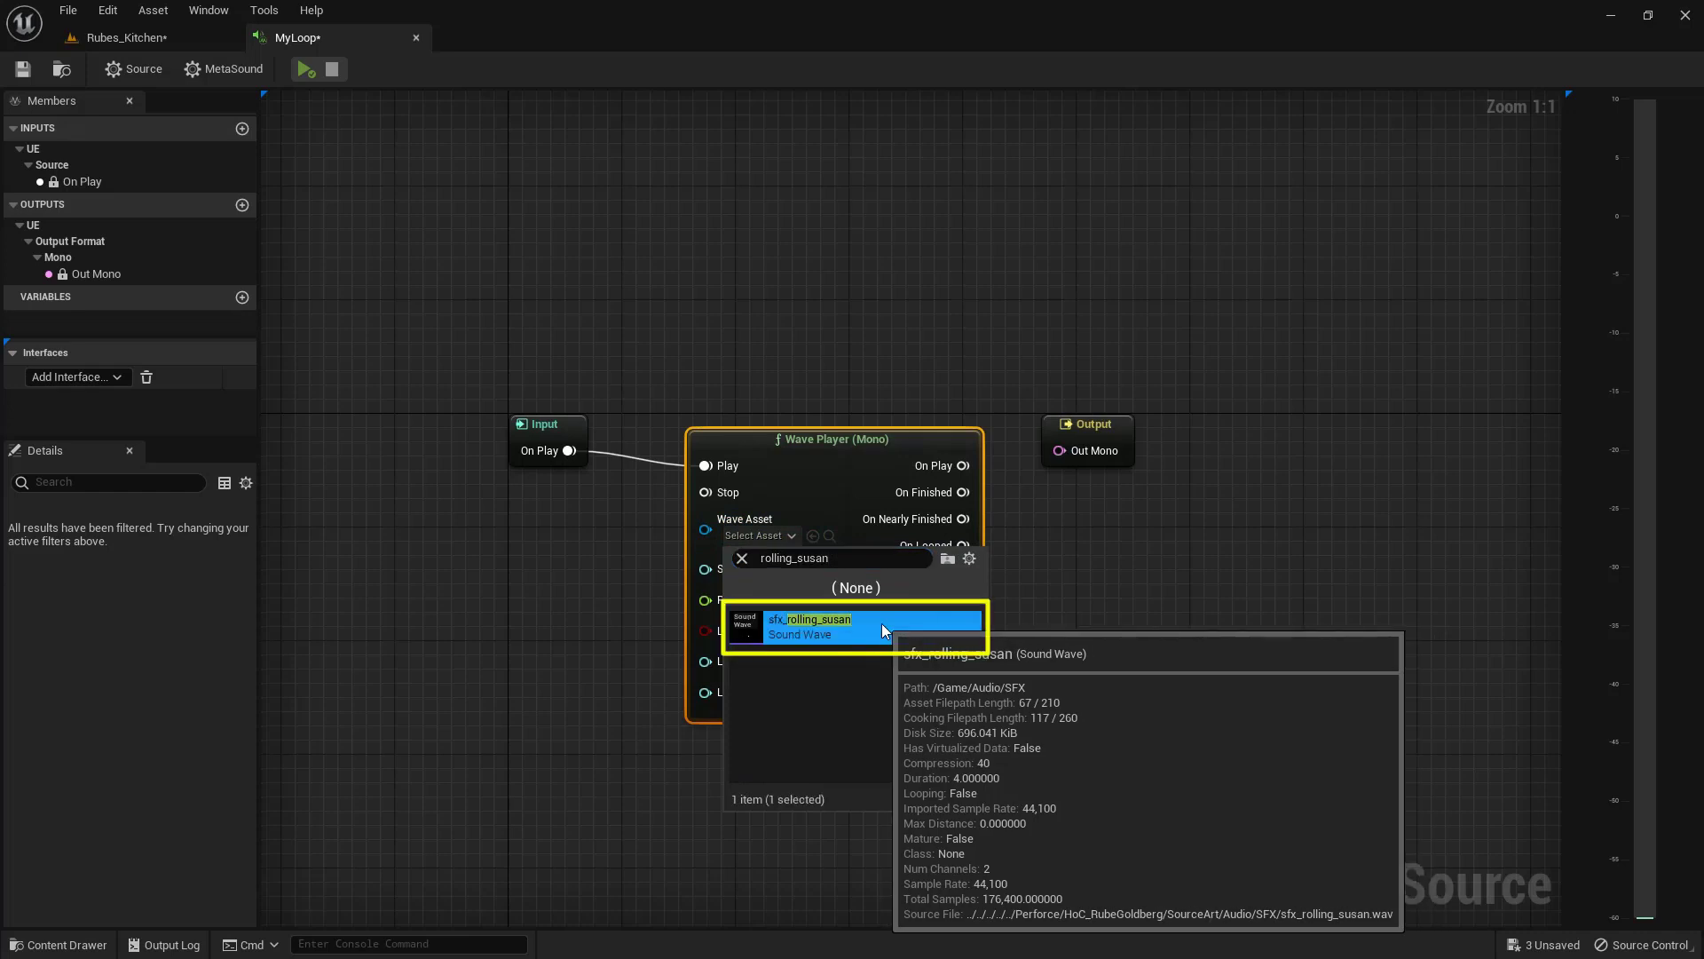
pyautogui.click(881, 623)
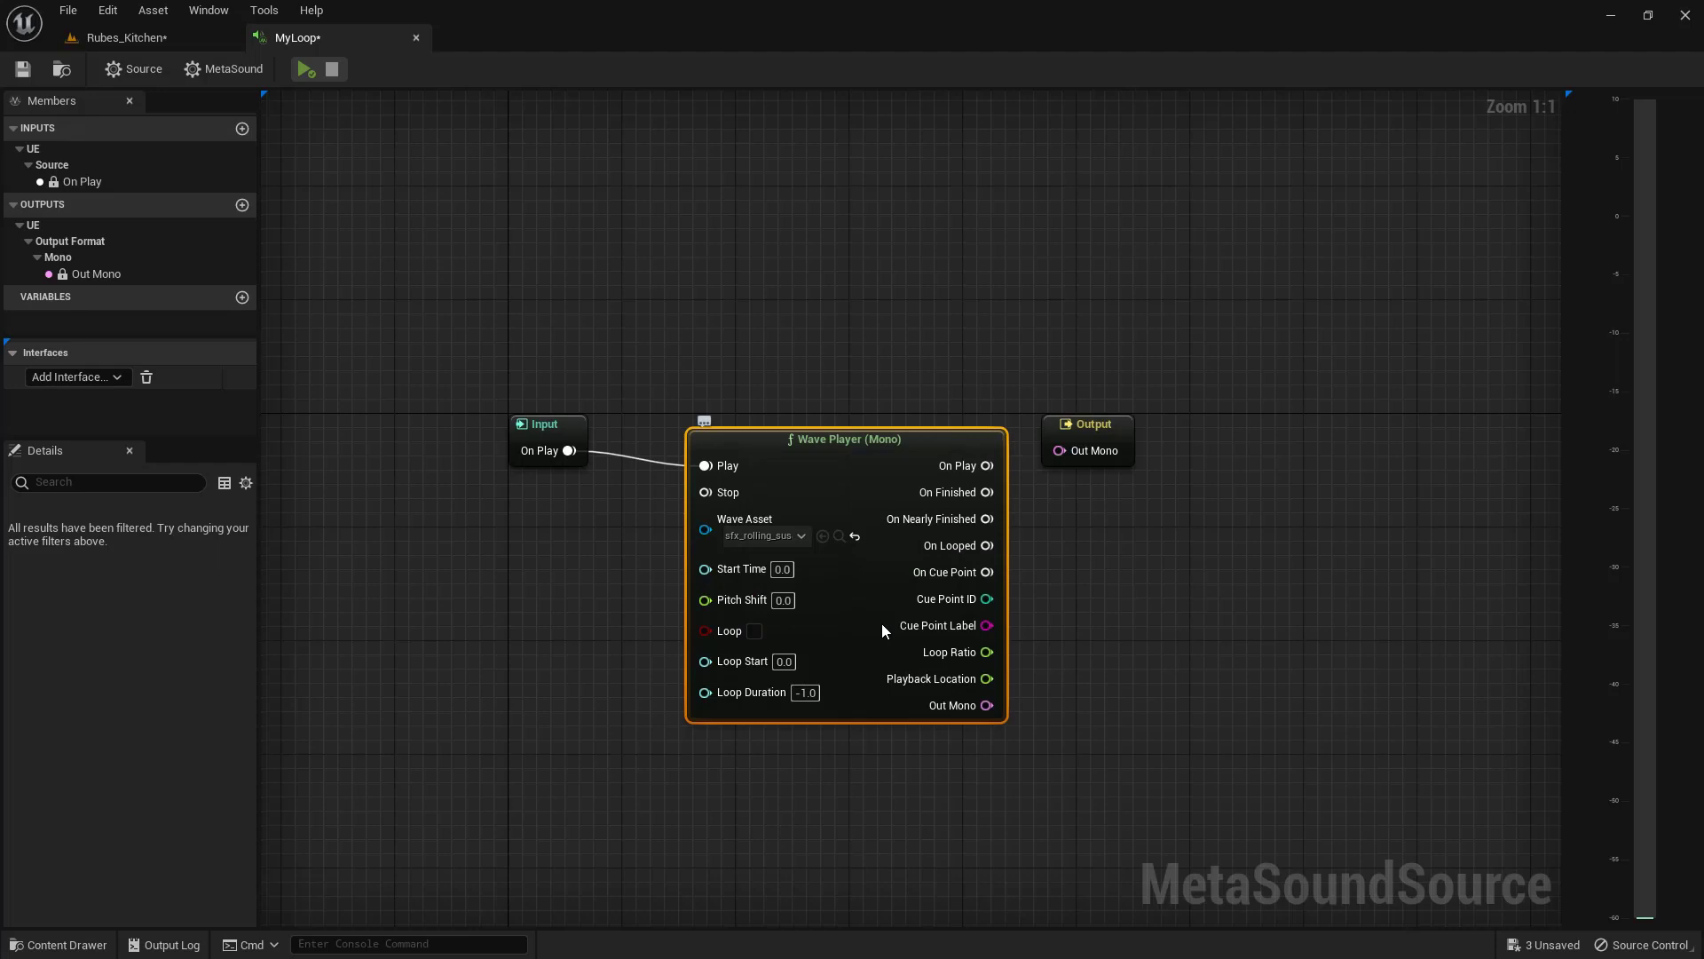
pyautogui.click(756, 632)
pyautogui.moveTo(991, 707); pyautogui.dragTo(1060, 455)
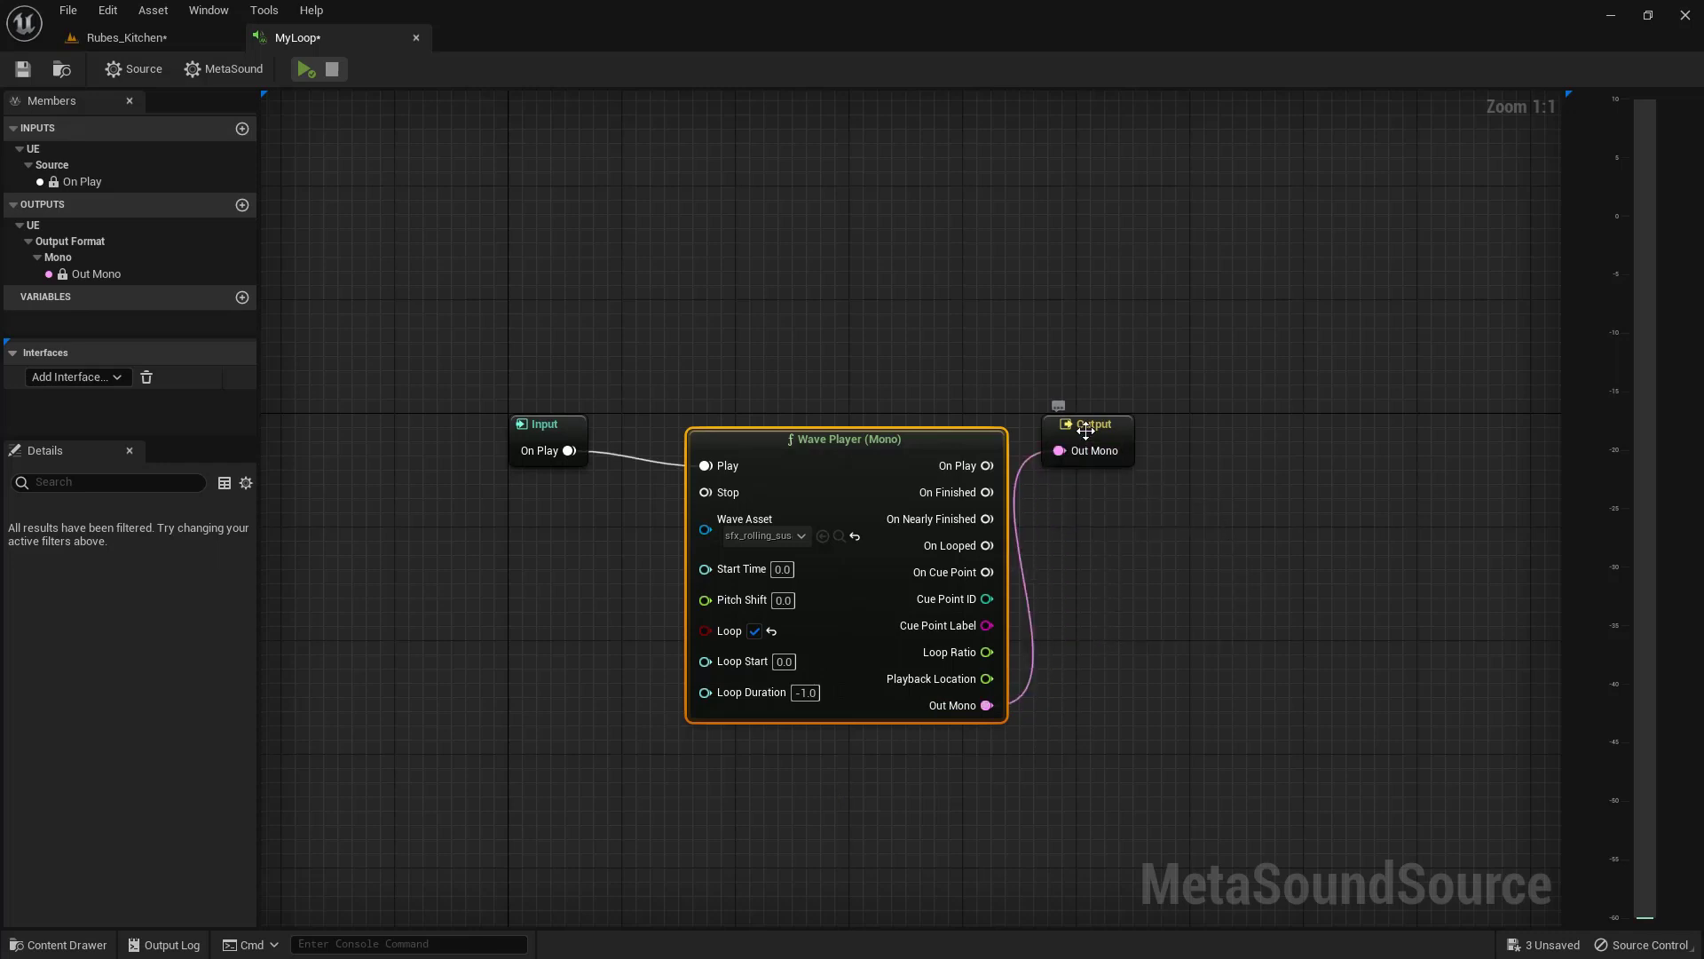
pyautogui.moveTo(1086, 430); pyautogui.dragTo(1122, 431)
pyautogui.click(1137, 527)
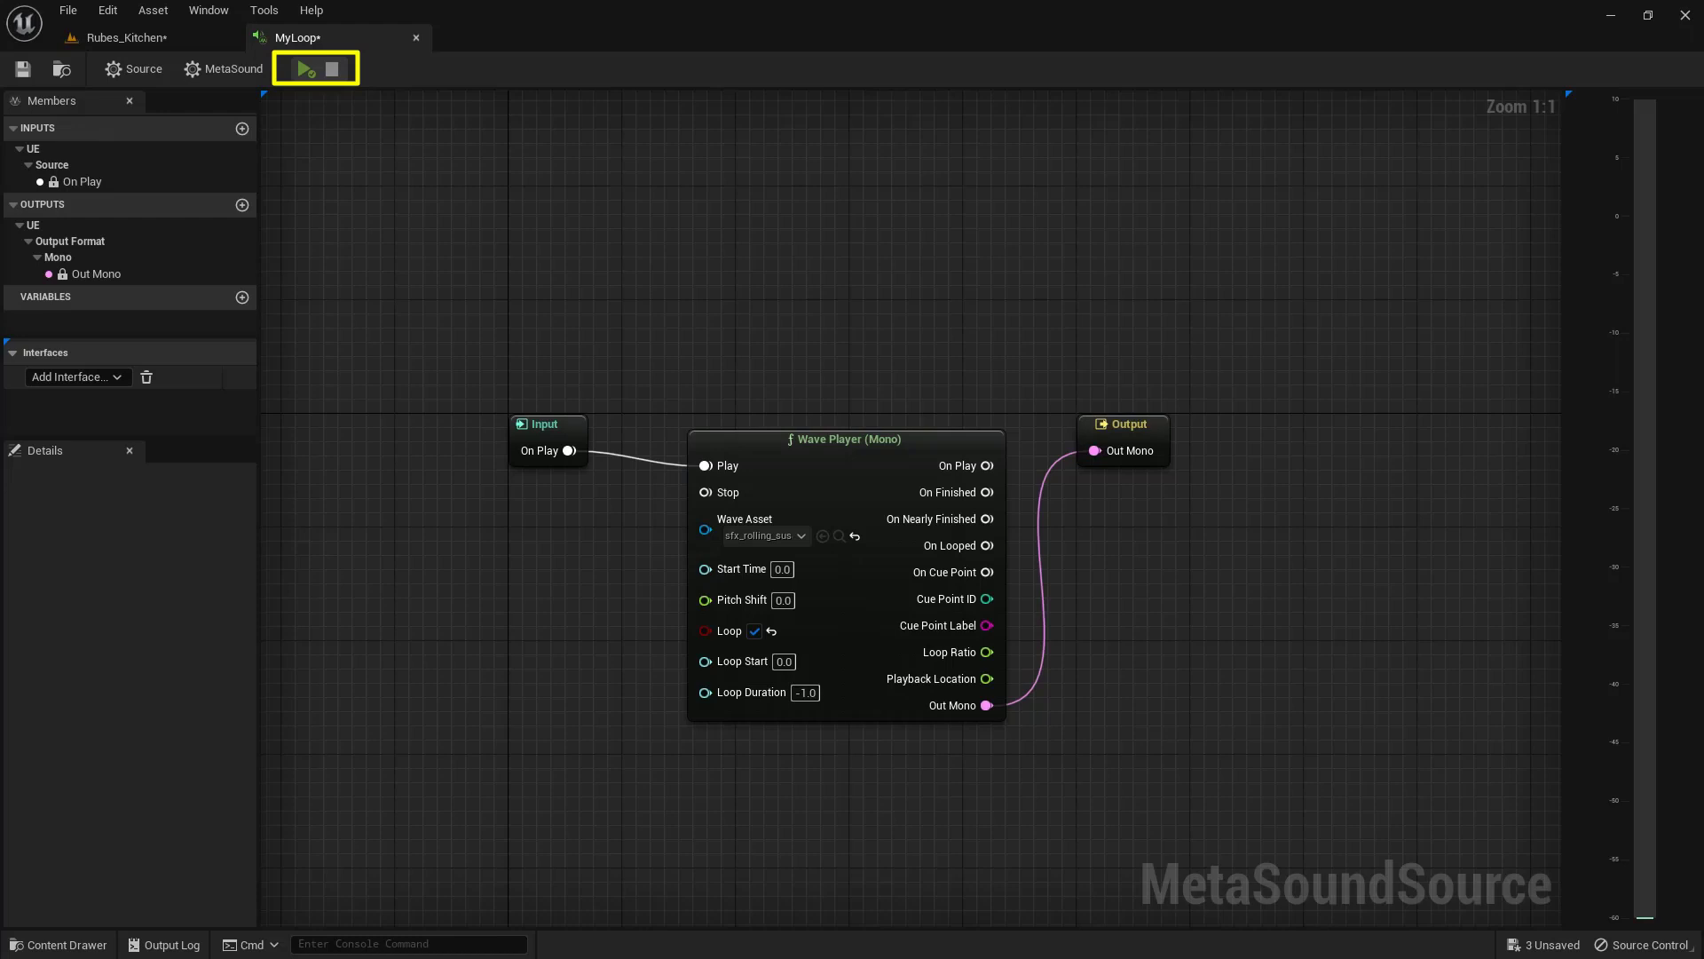
# Step: Preview MyLoop with Play and Stop, then save it with Ctrl+S
pyautogui.click(304, 71)
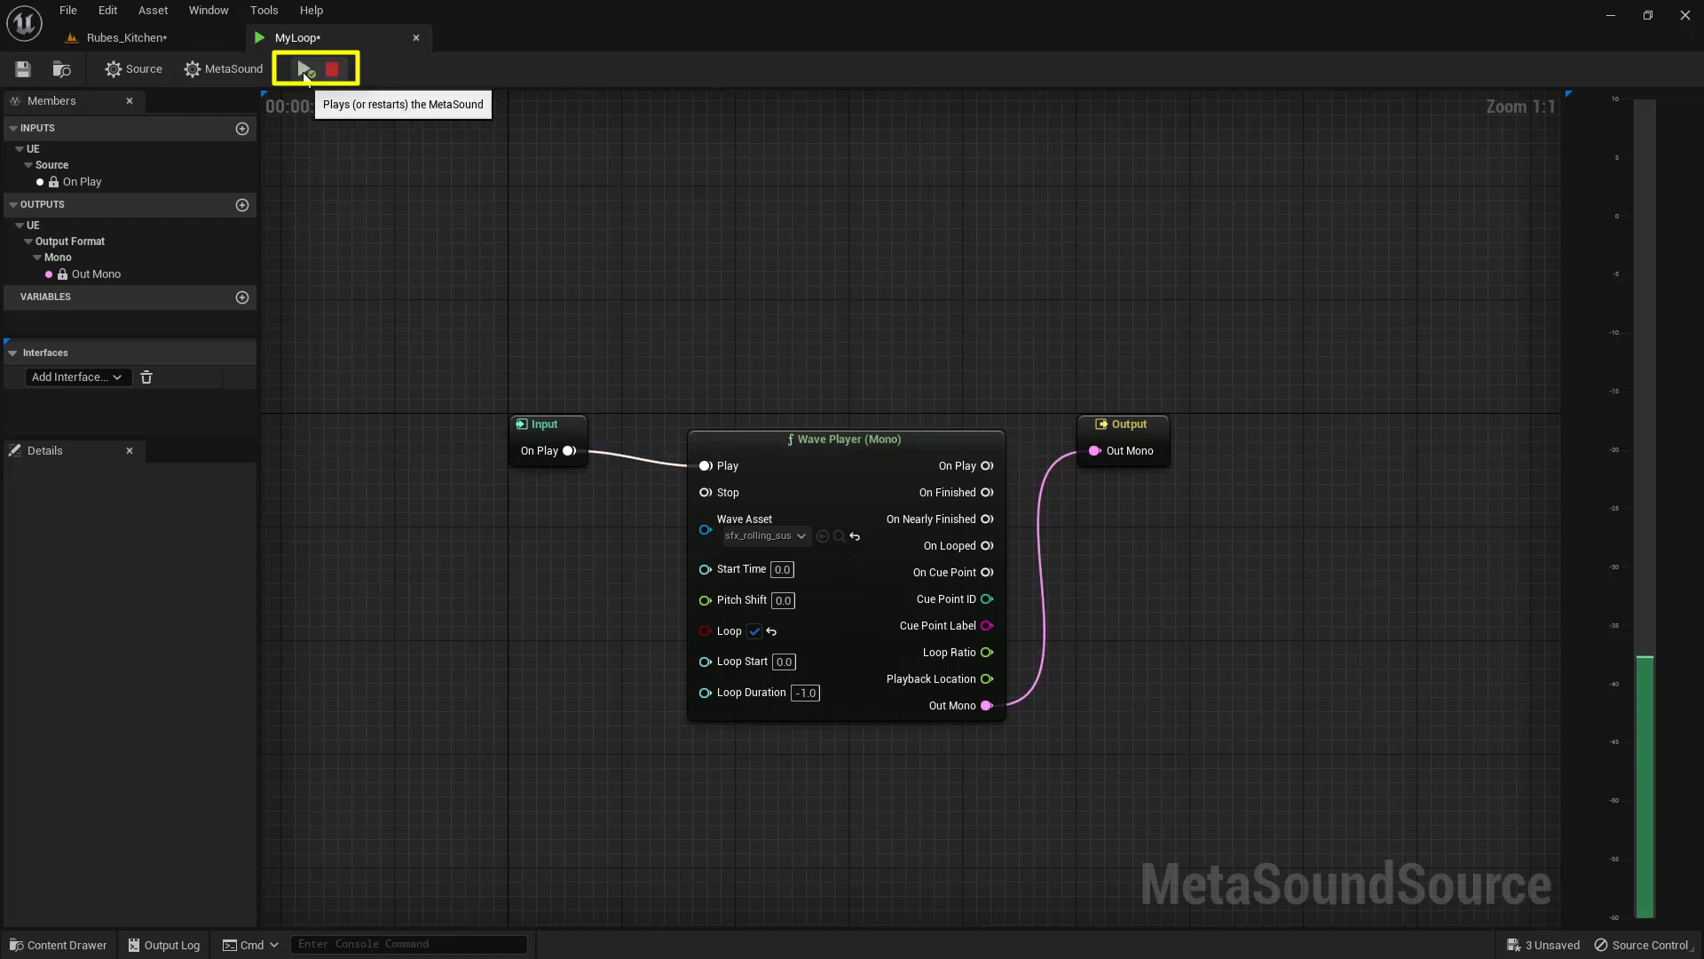
pyautogui.click(333, 69)
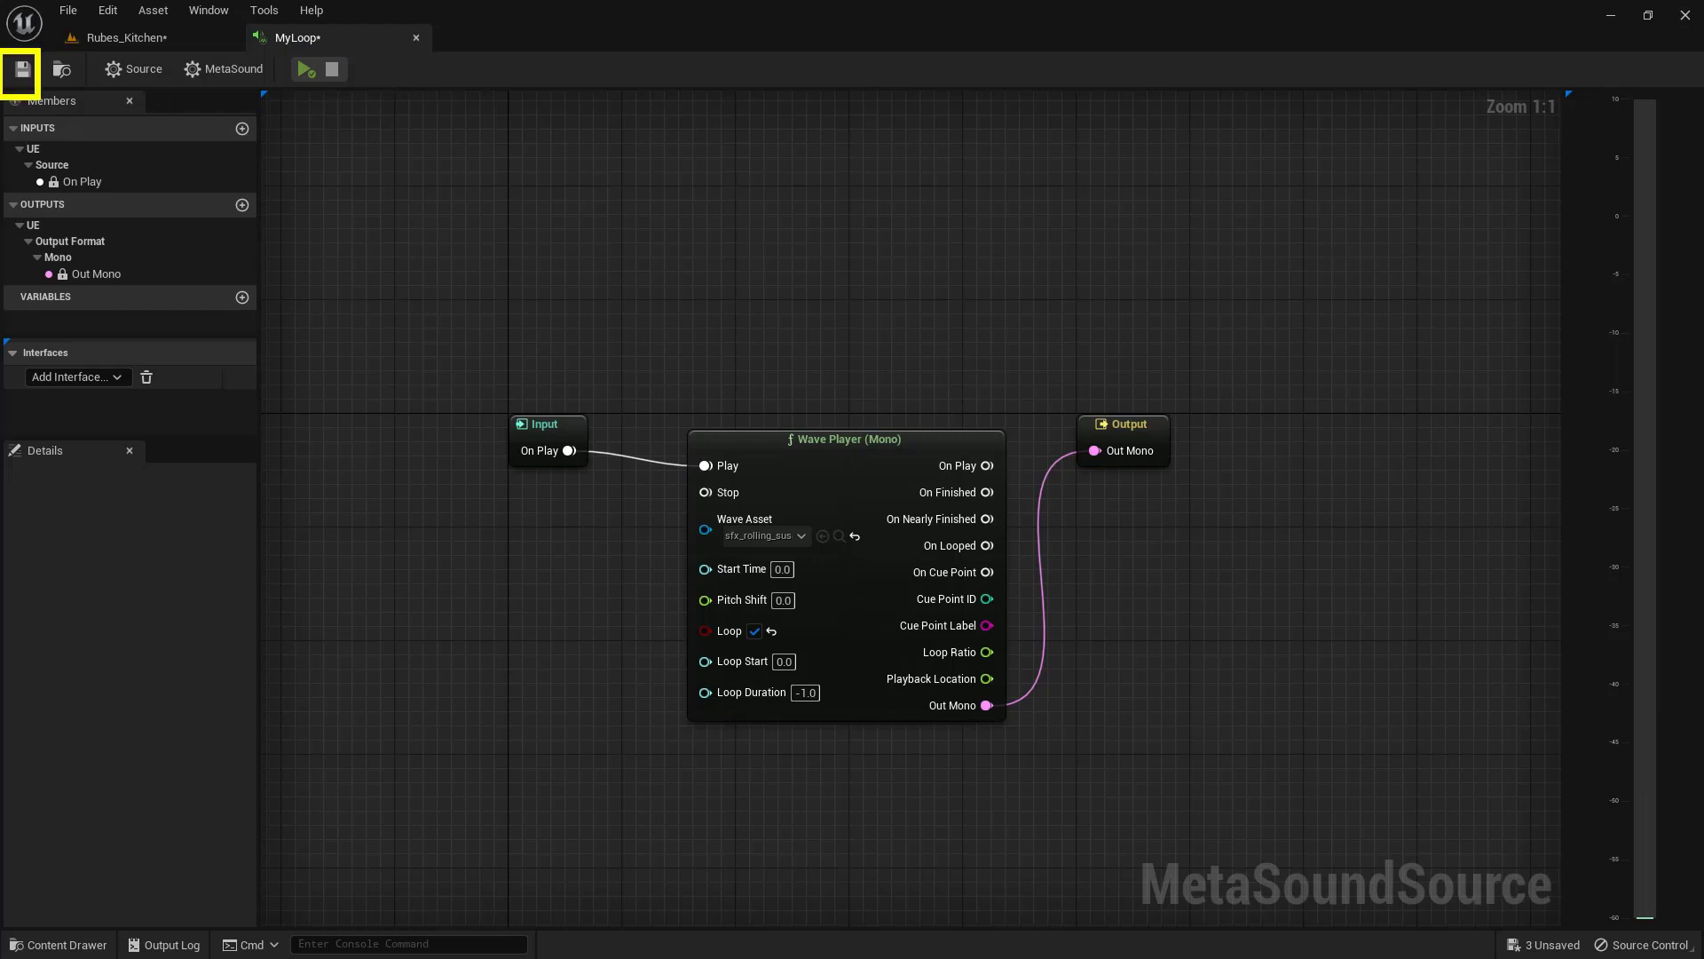
pyautogui.hotkey('ctrl', 's')
# Step: Close the MyLoop tab, select the lazy susan, and open its GS_lazysusan Blueprint
pyautogui.click(416, 38)
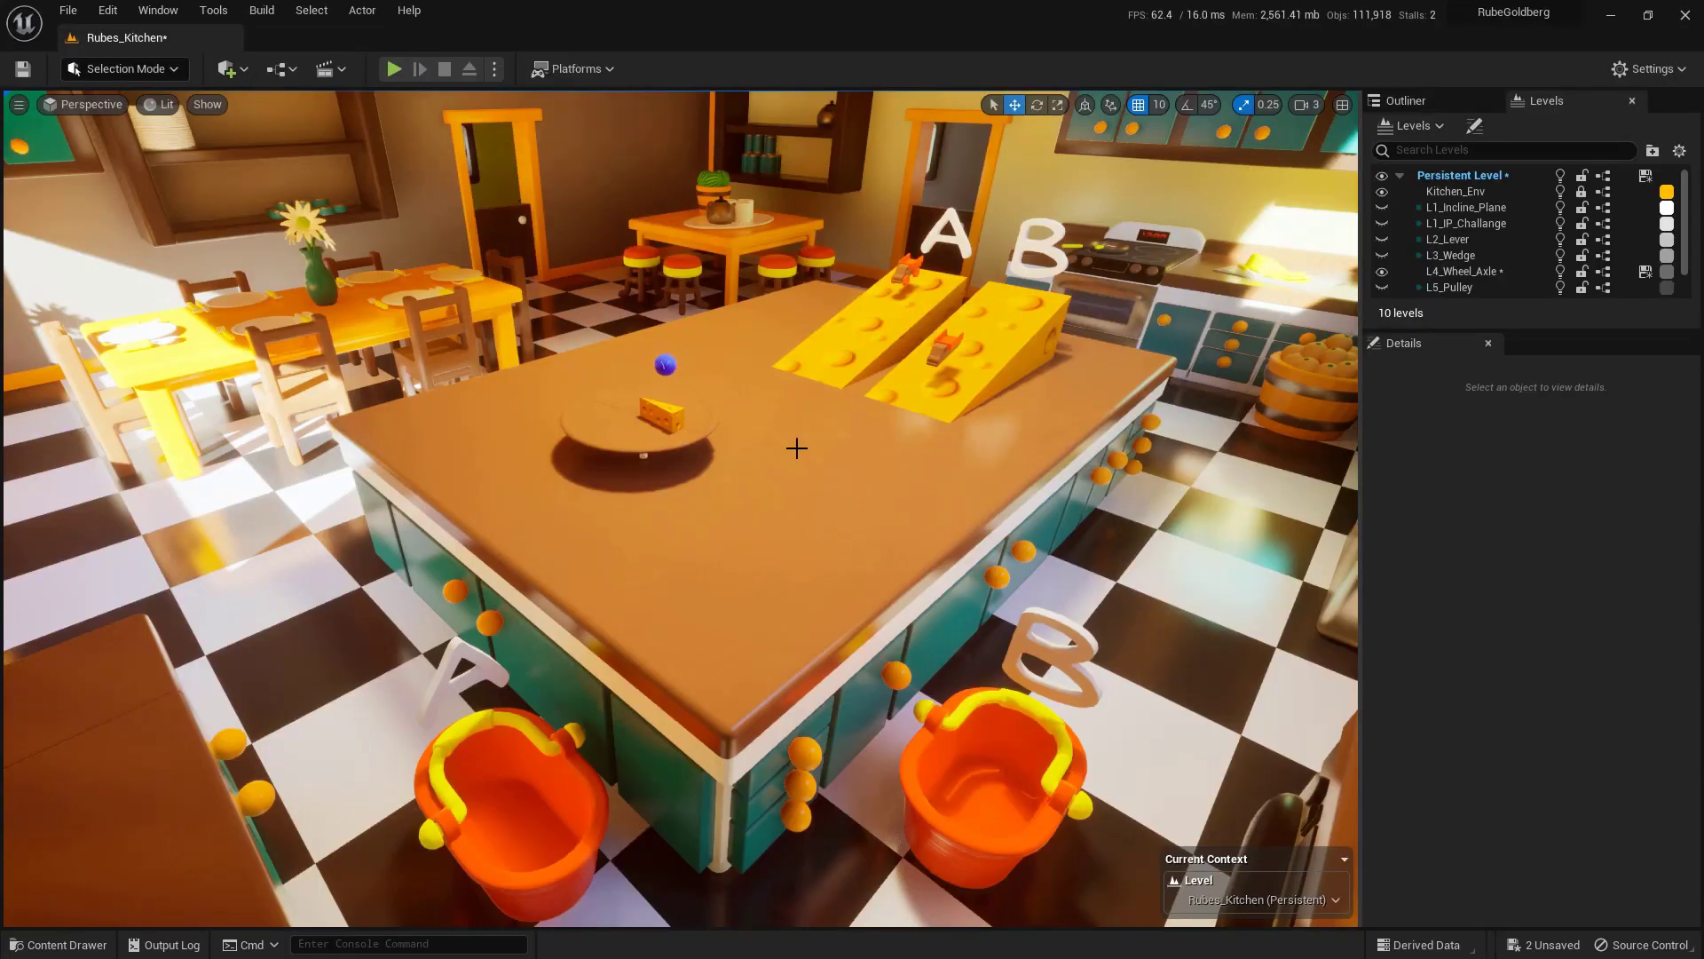
pyautogui.click(639, 417)
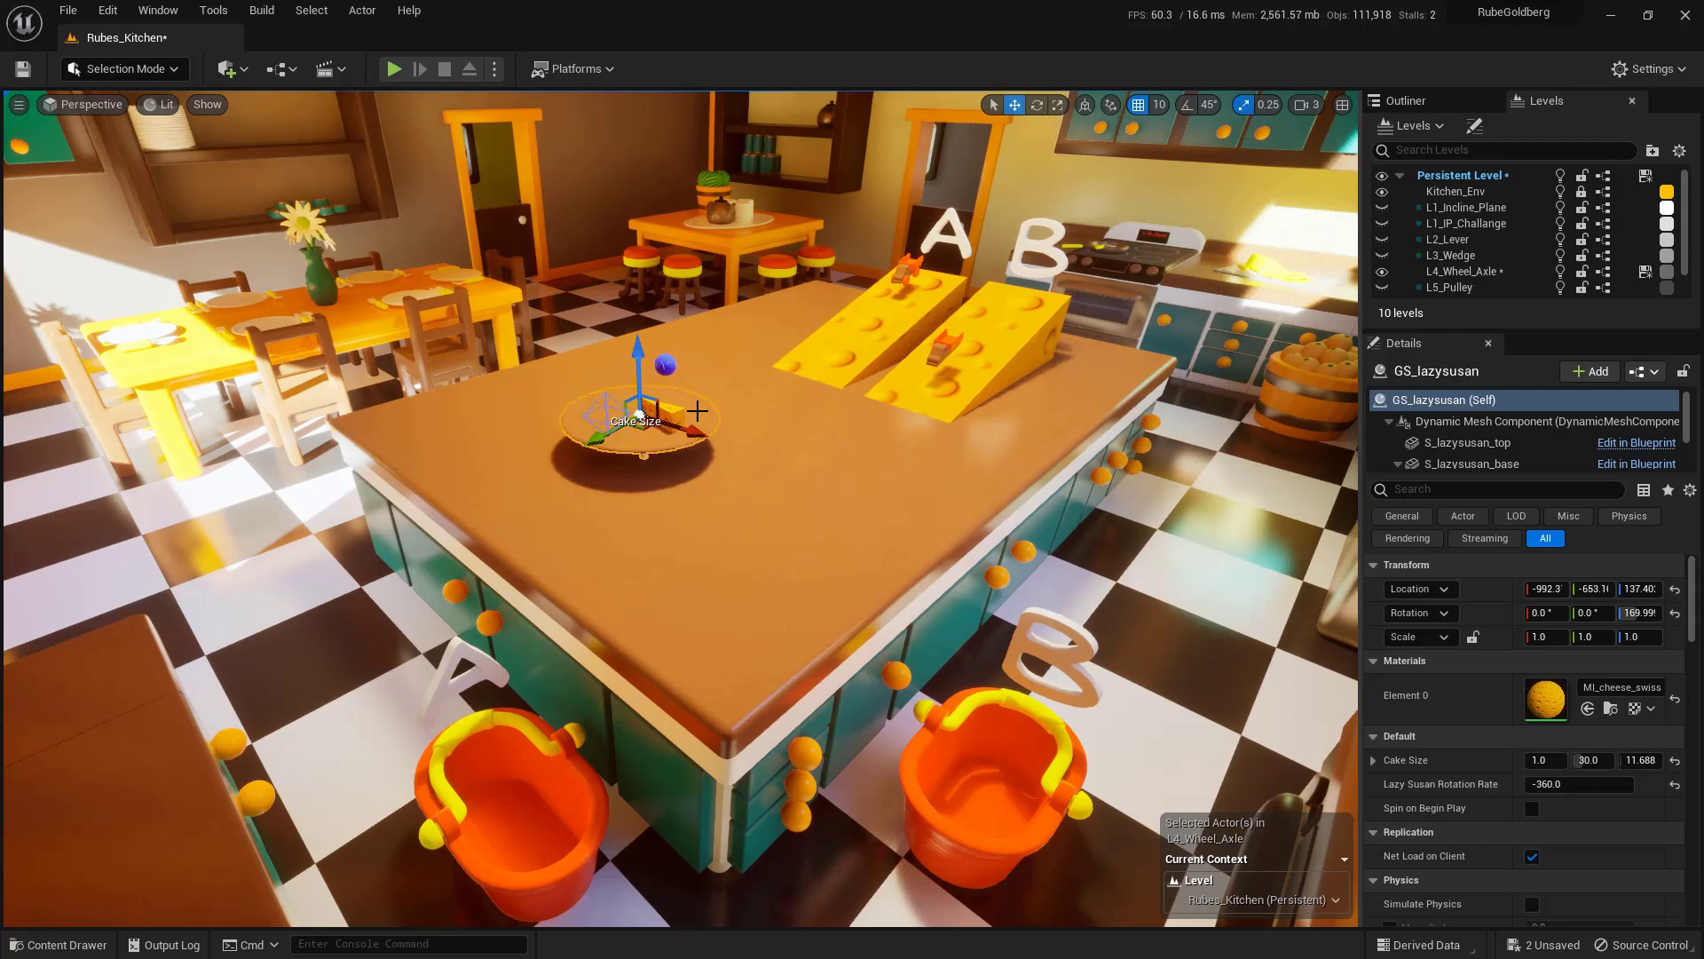
pyautogui.hotkey('ctrl', 'e')
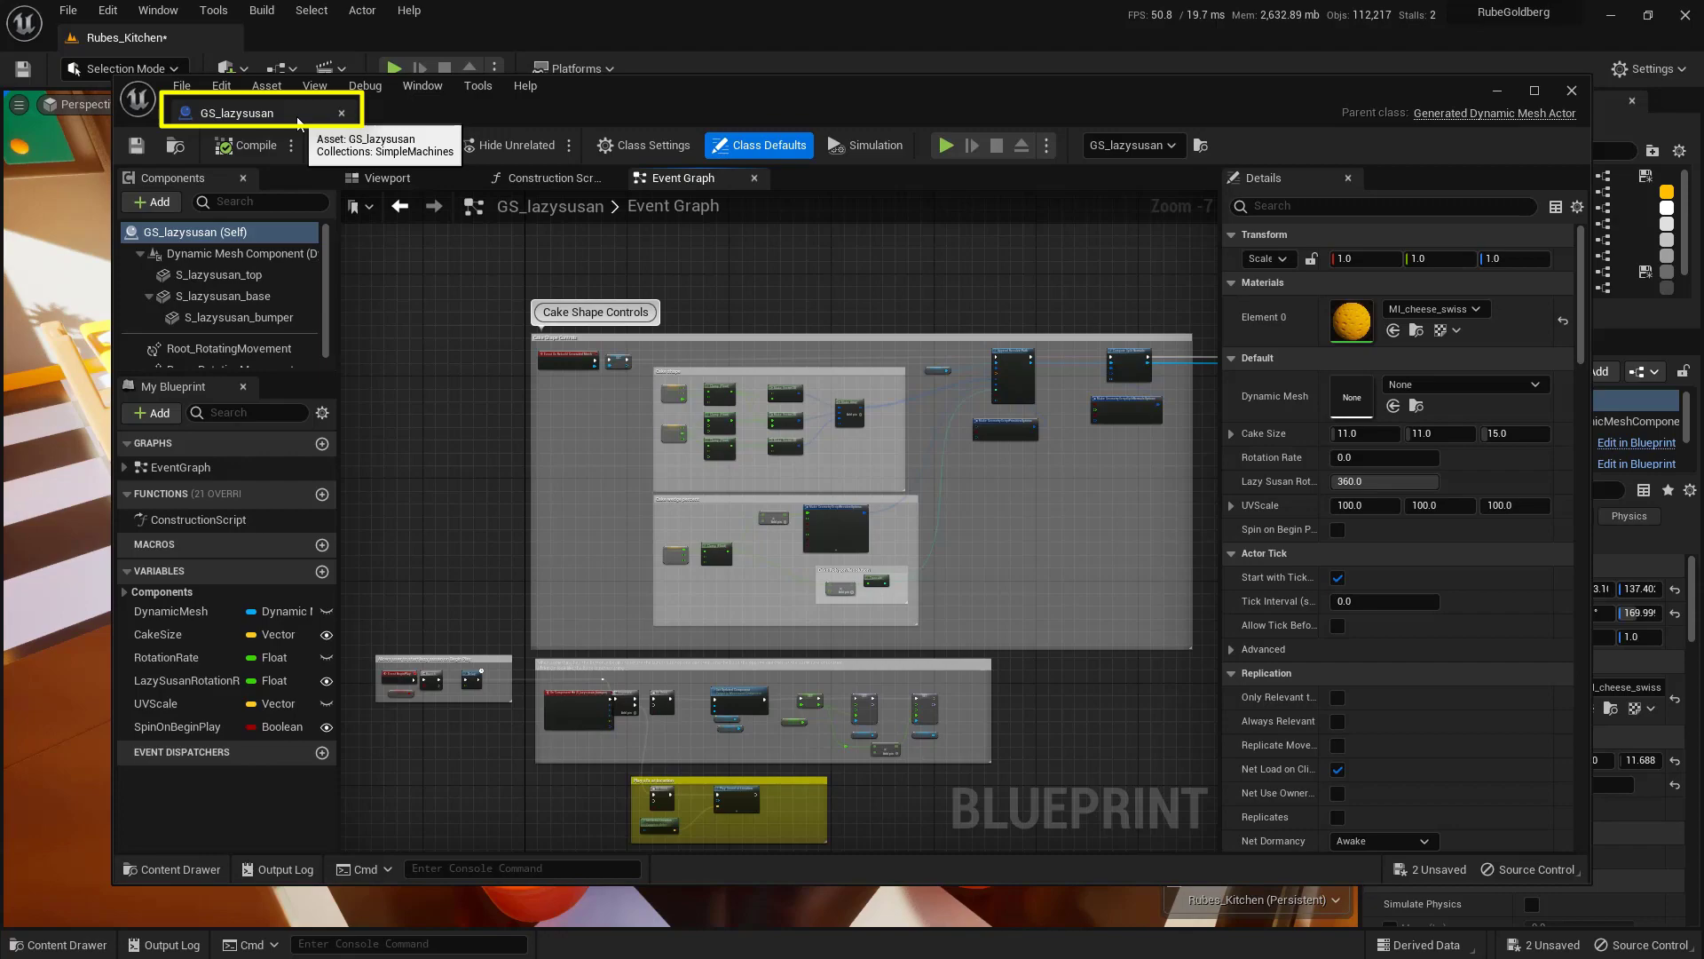
# Step: Dock the GS_lazysusan Blueprint and bring the Play sfx at location nodes into view
pyautogui.moveTo(297, 125); pyautogui.dragTo(350, 47)
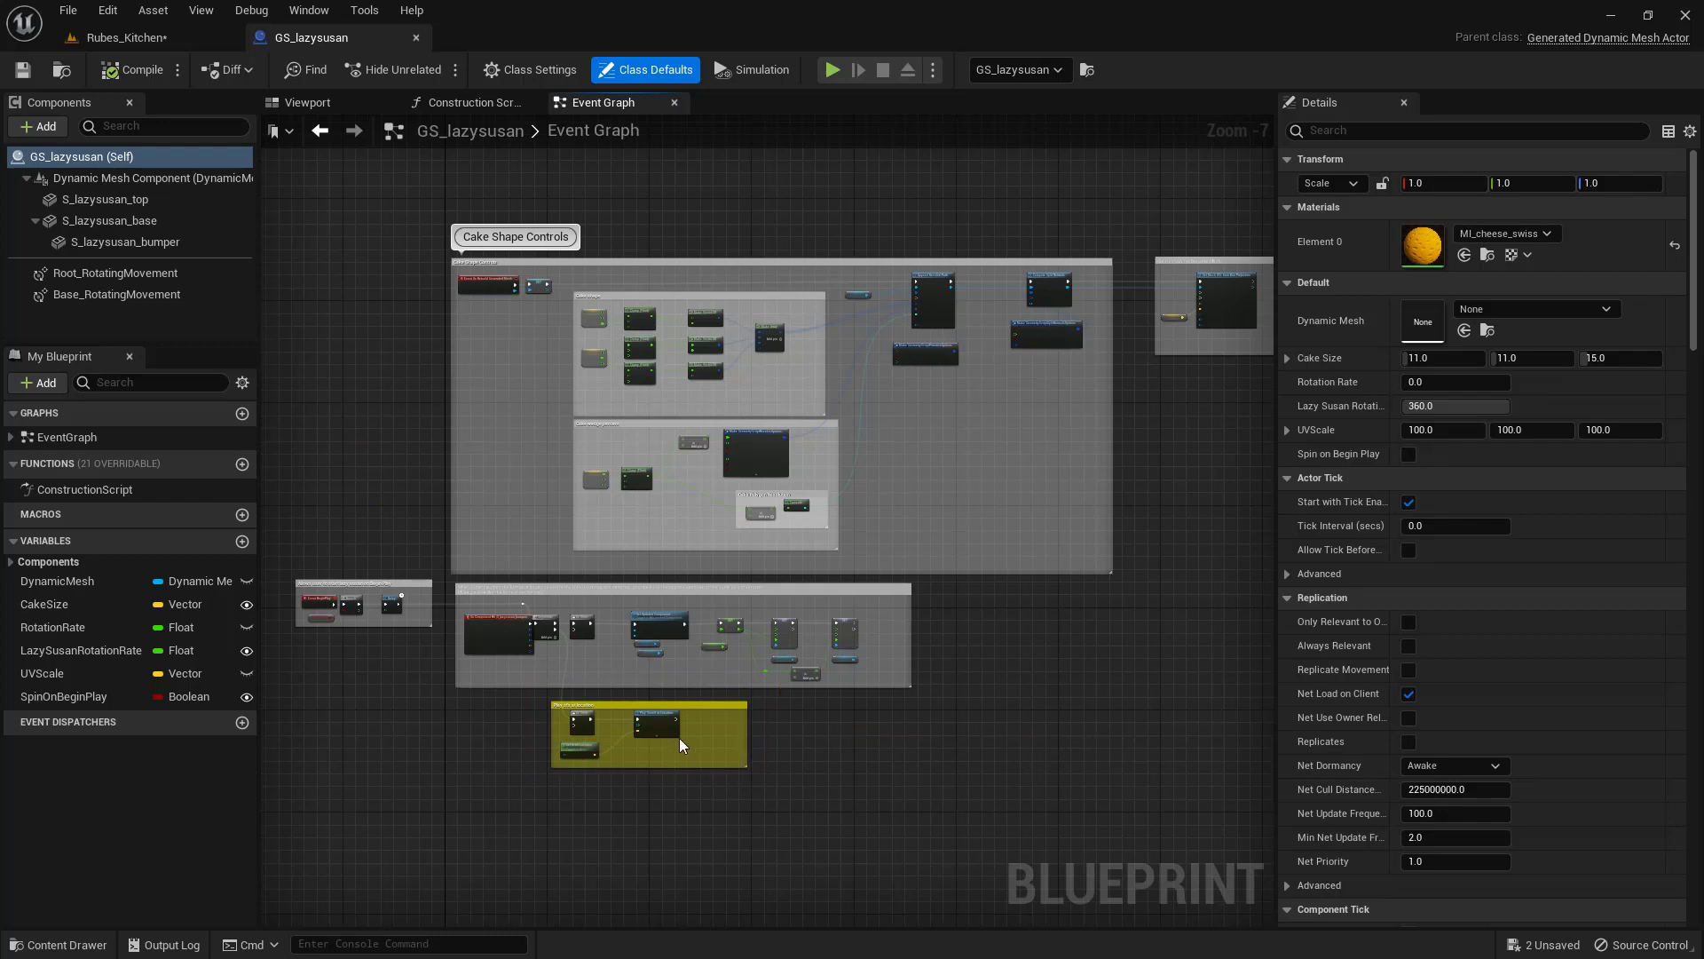
pyautogui.scroll(5, 614, 733)
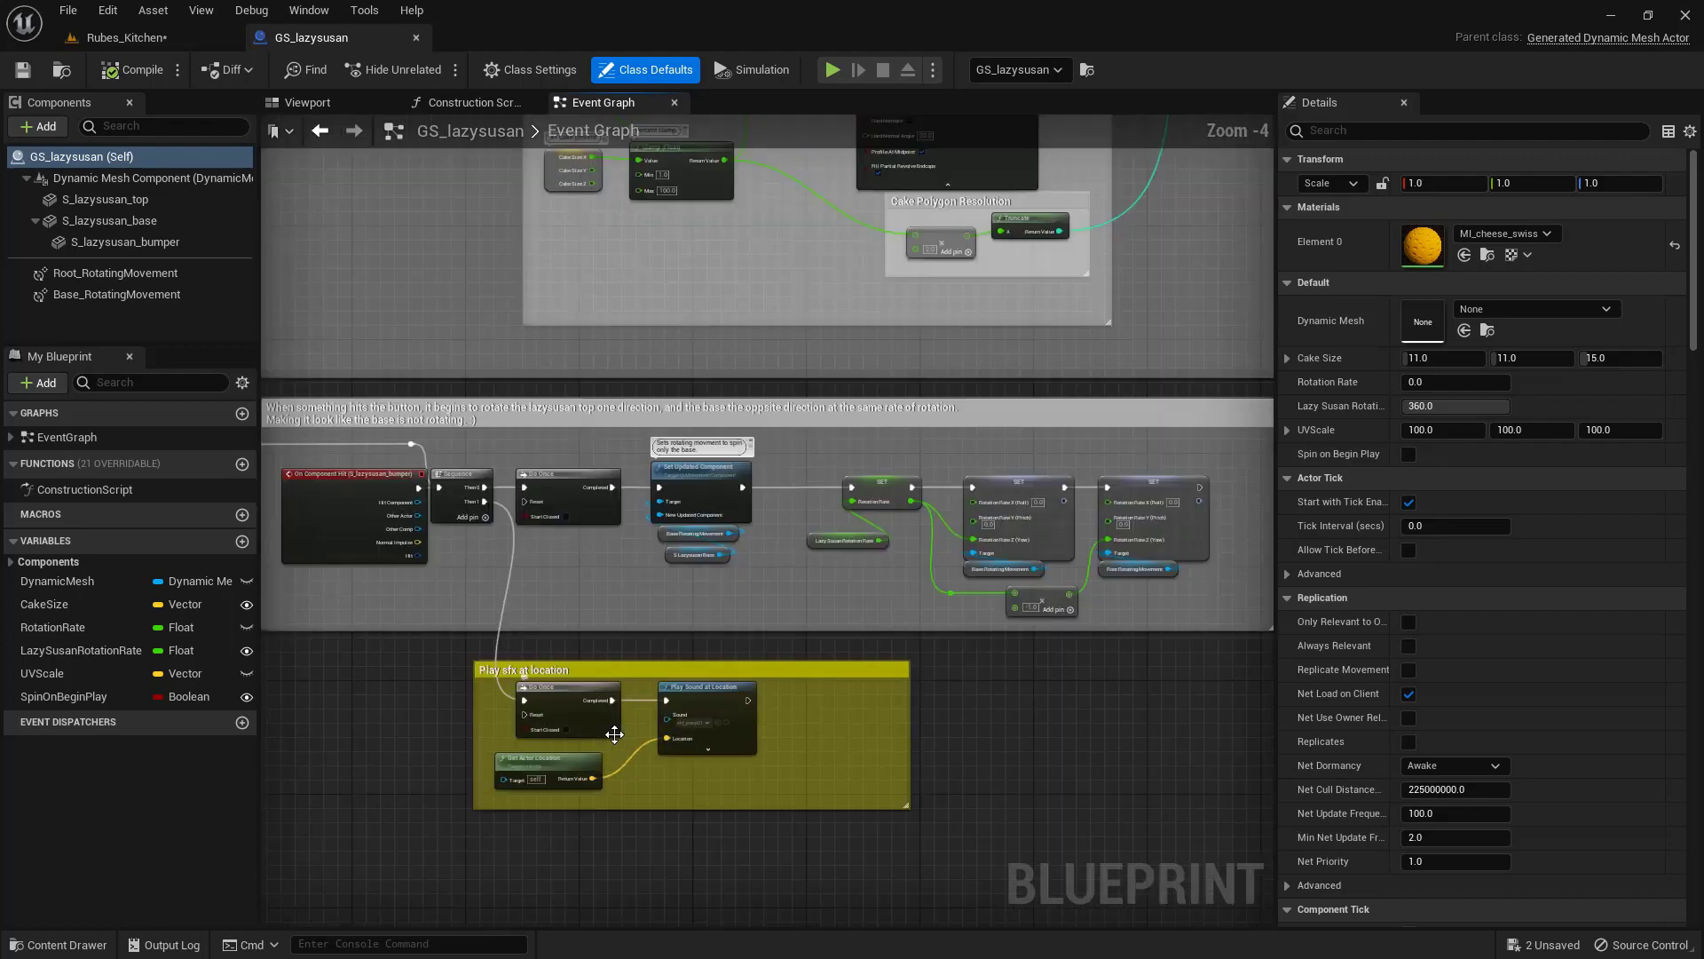
pyautogui.moveTo(526, 594); pyautogui.dragTo(720, 554, button='right')
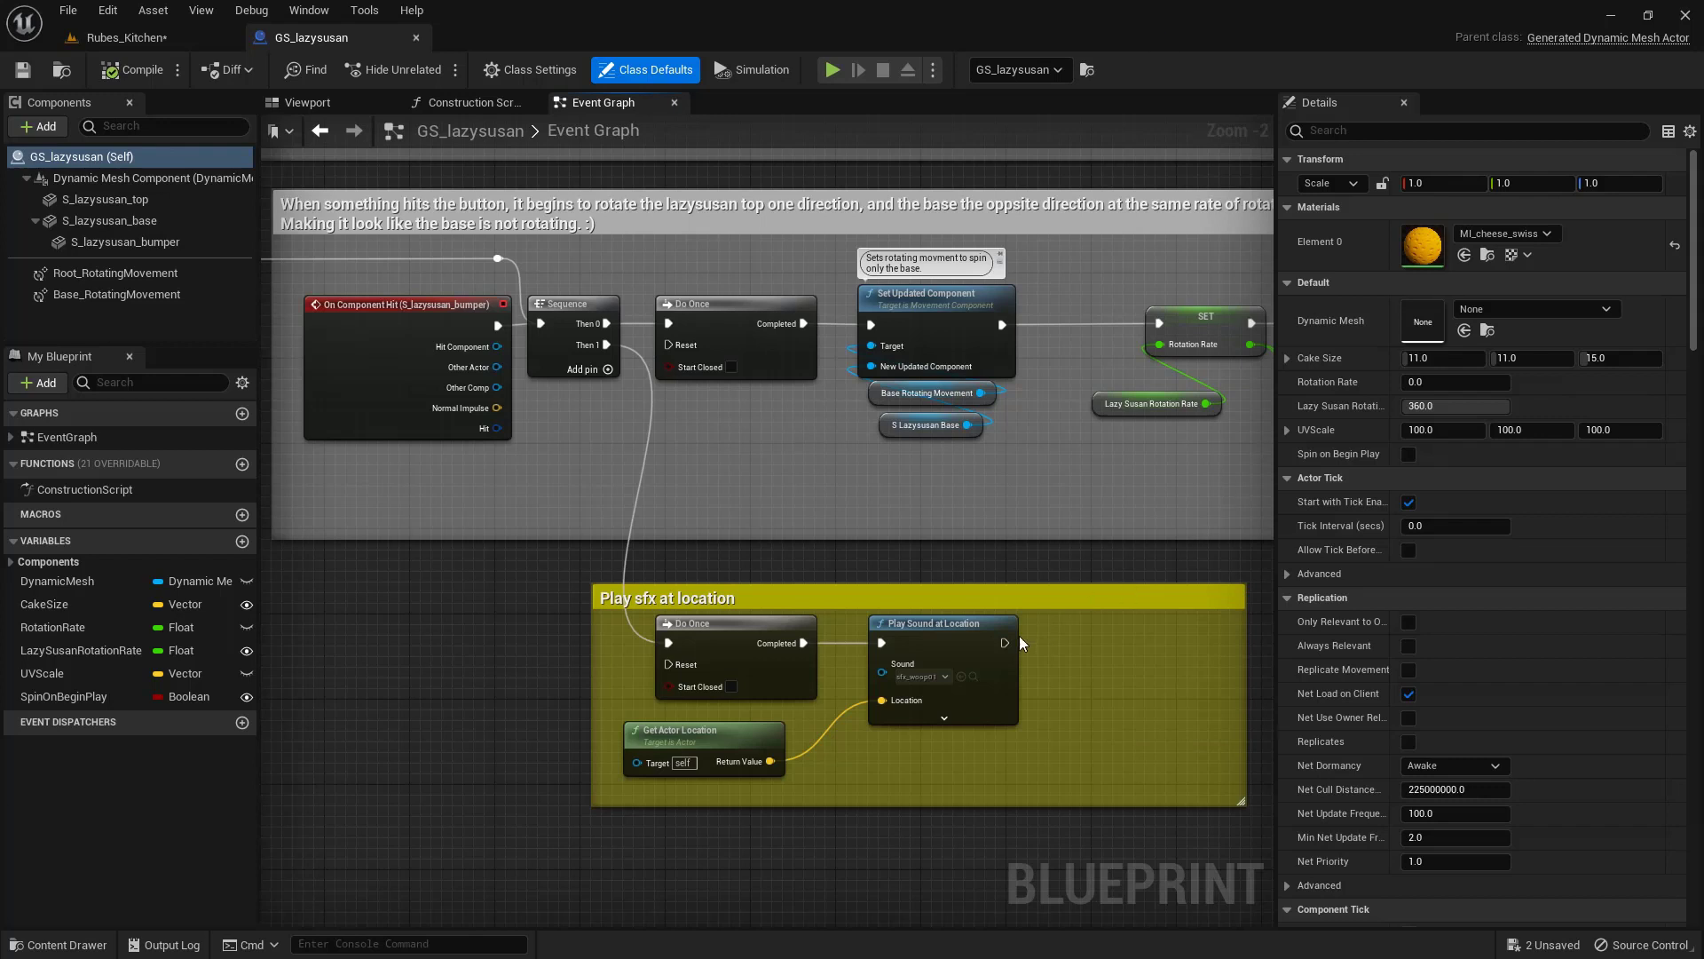
# Step: Duplicate the Play Sound at Location node with Ctrl+W and chain the copy after the original
pyautogui.click(971, 641)
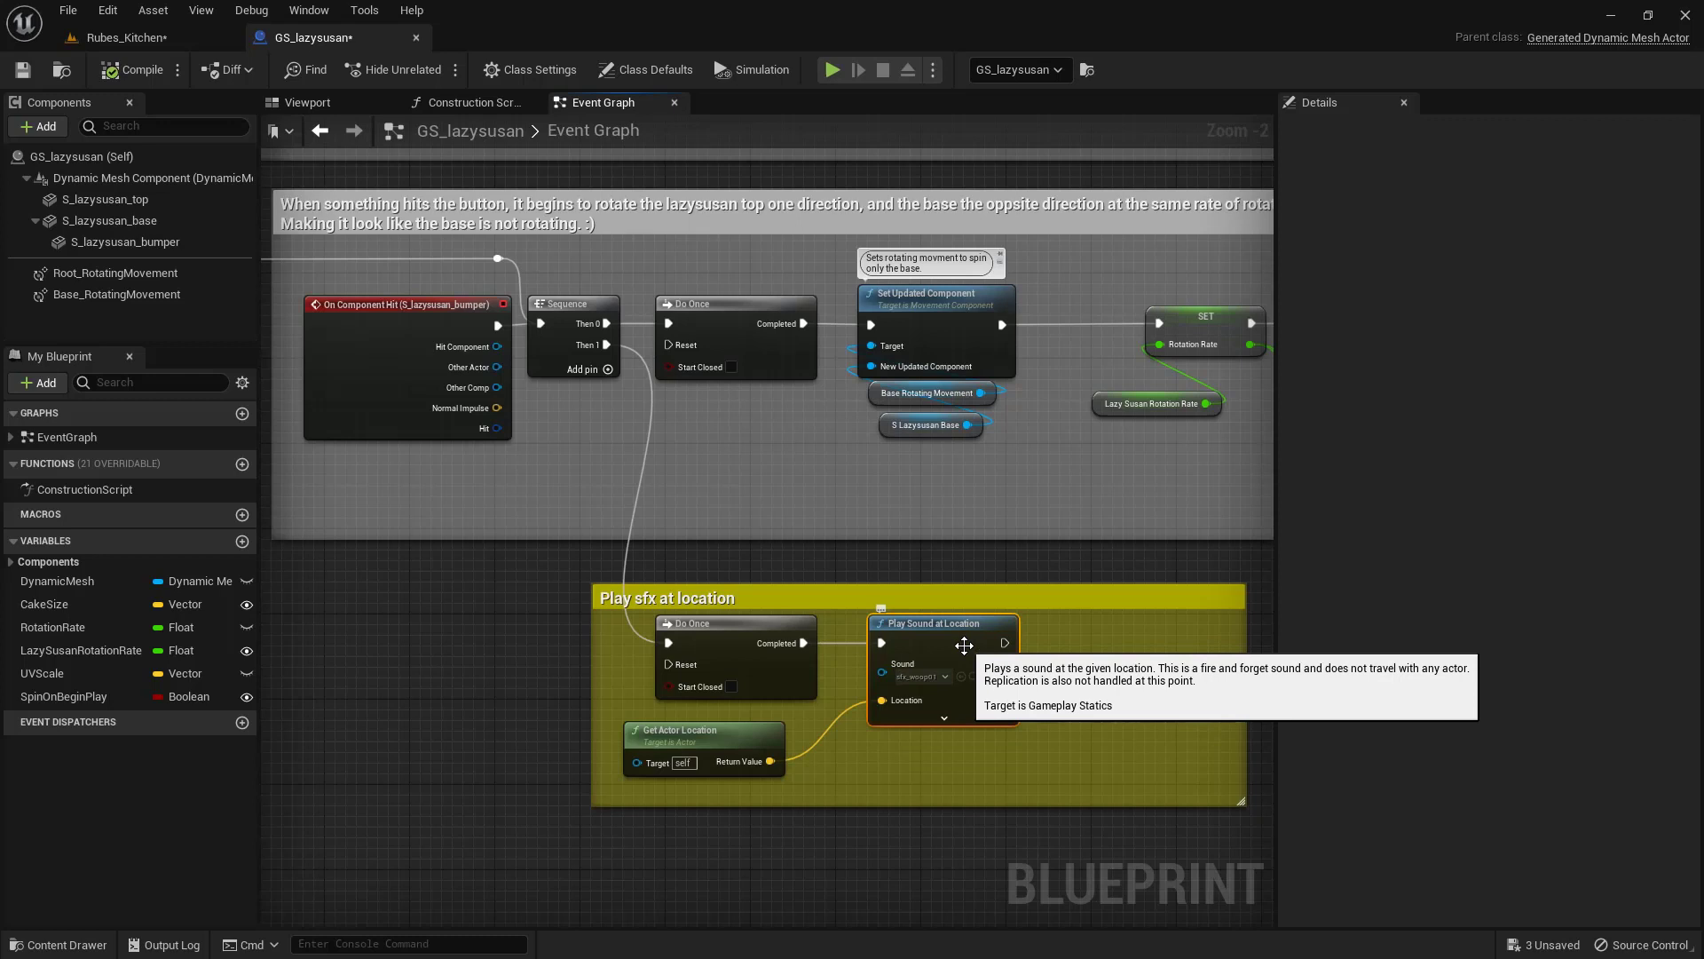
pyautogui.hotkey('ctrl', 'w')
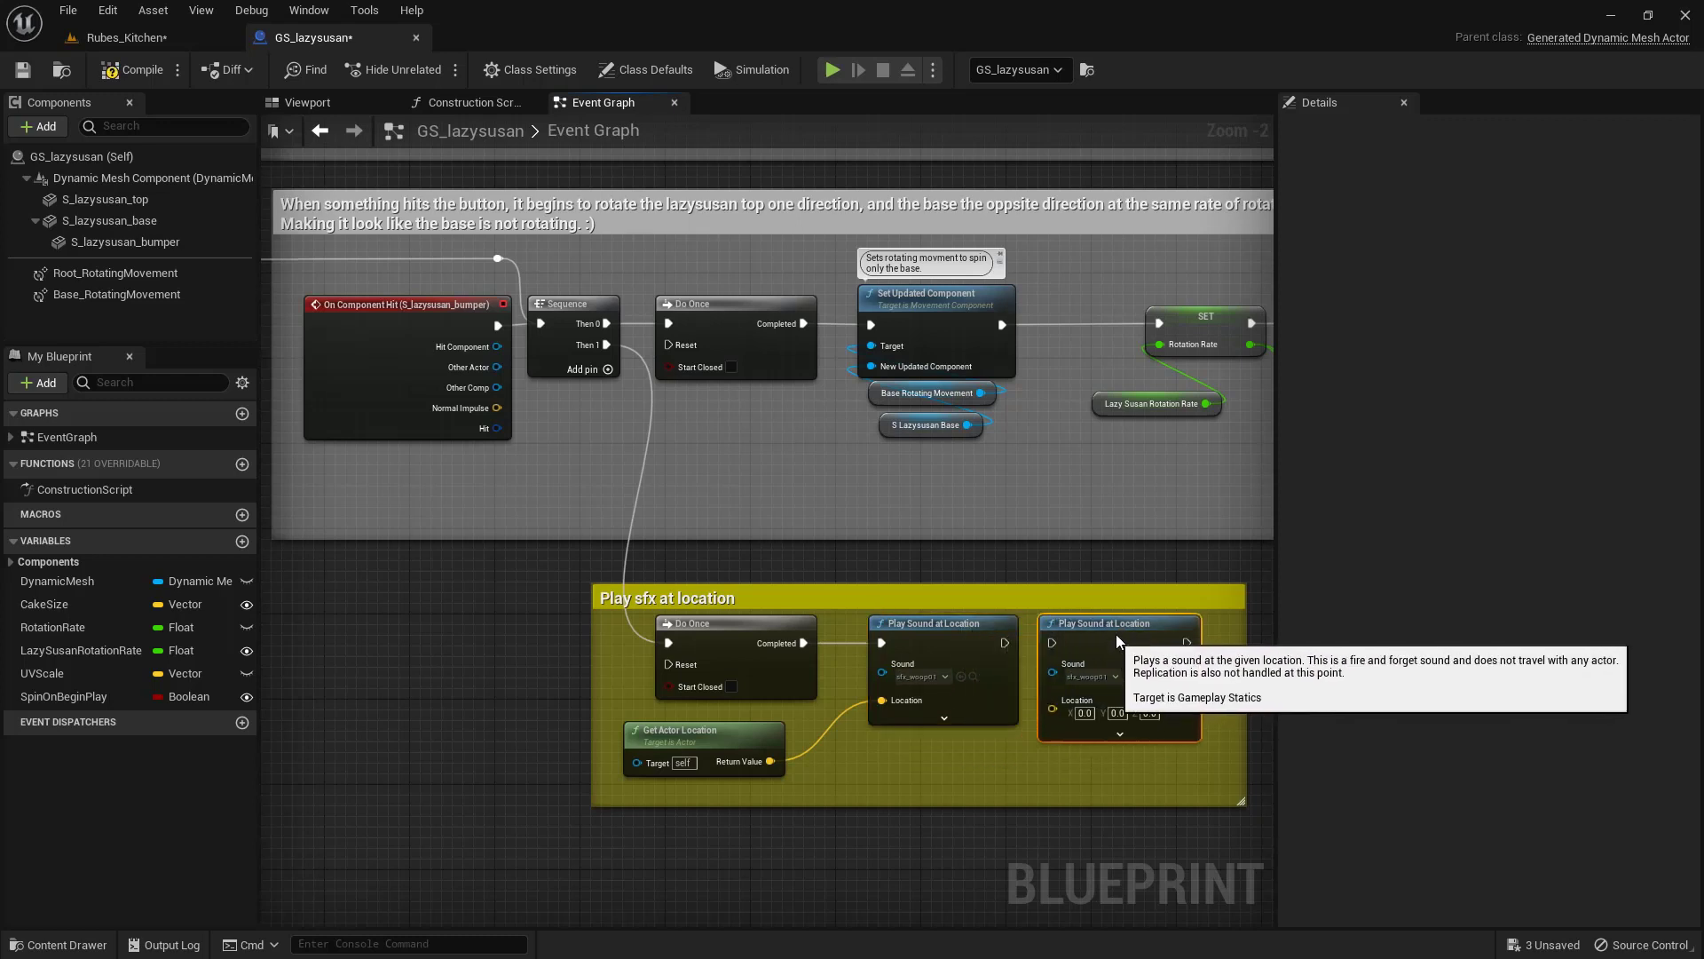
pyautogui.moveTo(1115, 633); pyautogui.dragTo(1131, 631)
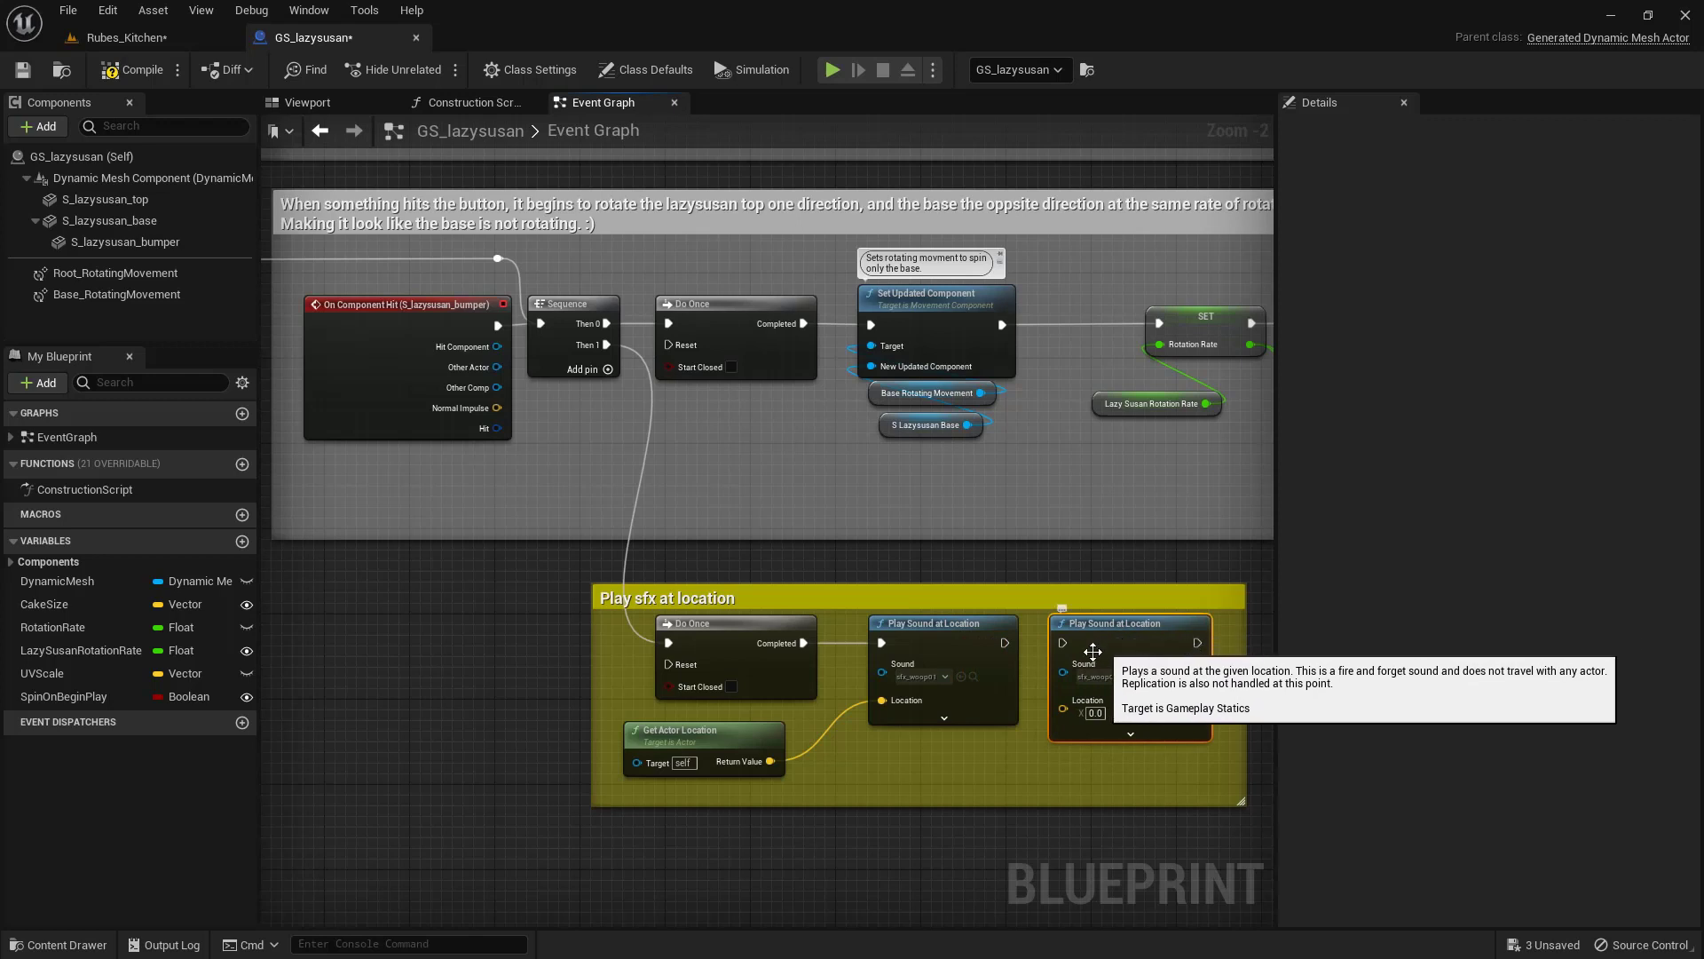
pyautogui.moveTo(1003, 643); pyautogui.dragTo(1068, 643)
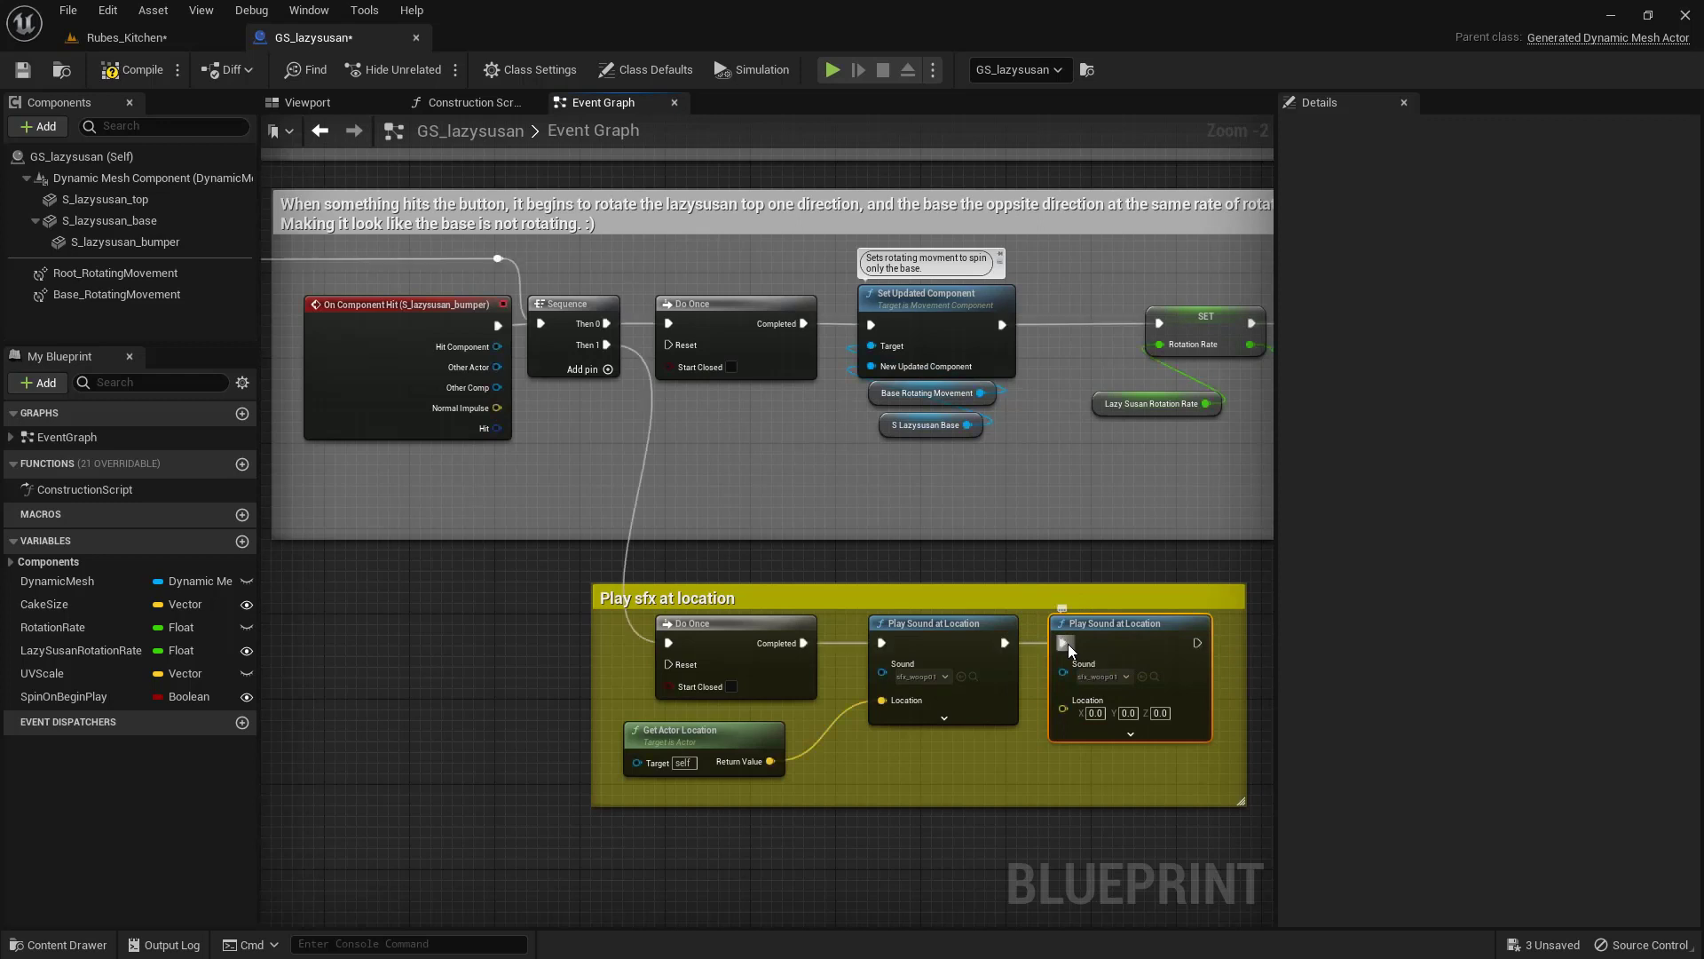
# Step: Set the new node's Sound to MyLoop, feed it the actor location, then compile and save
pyautogui.click(1126, 678)
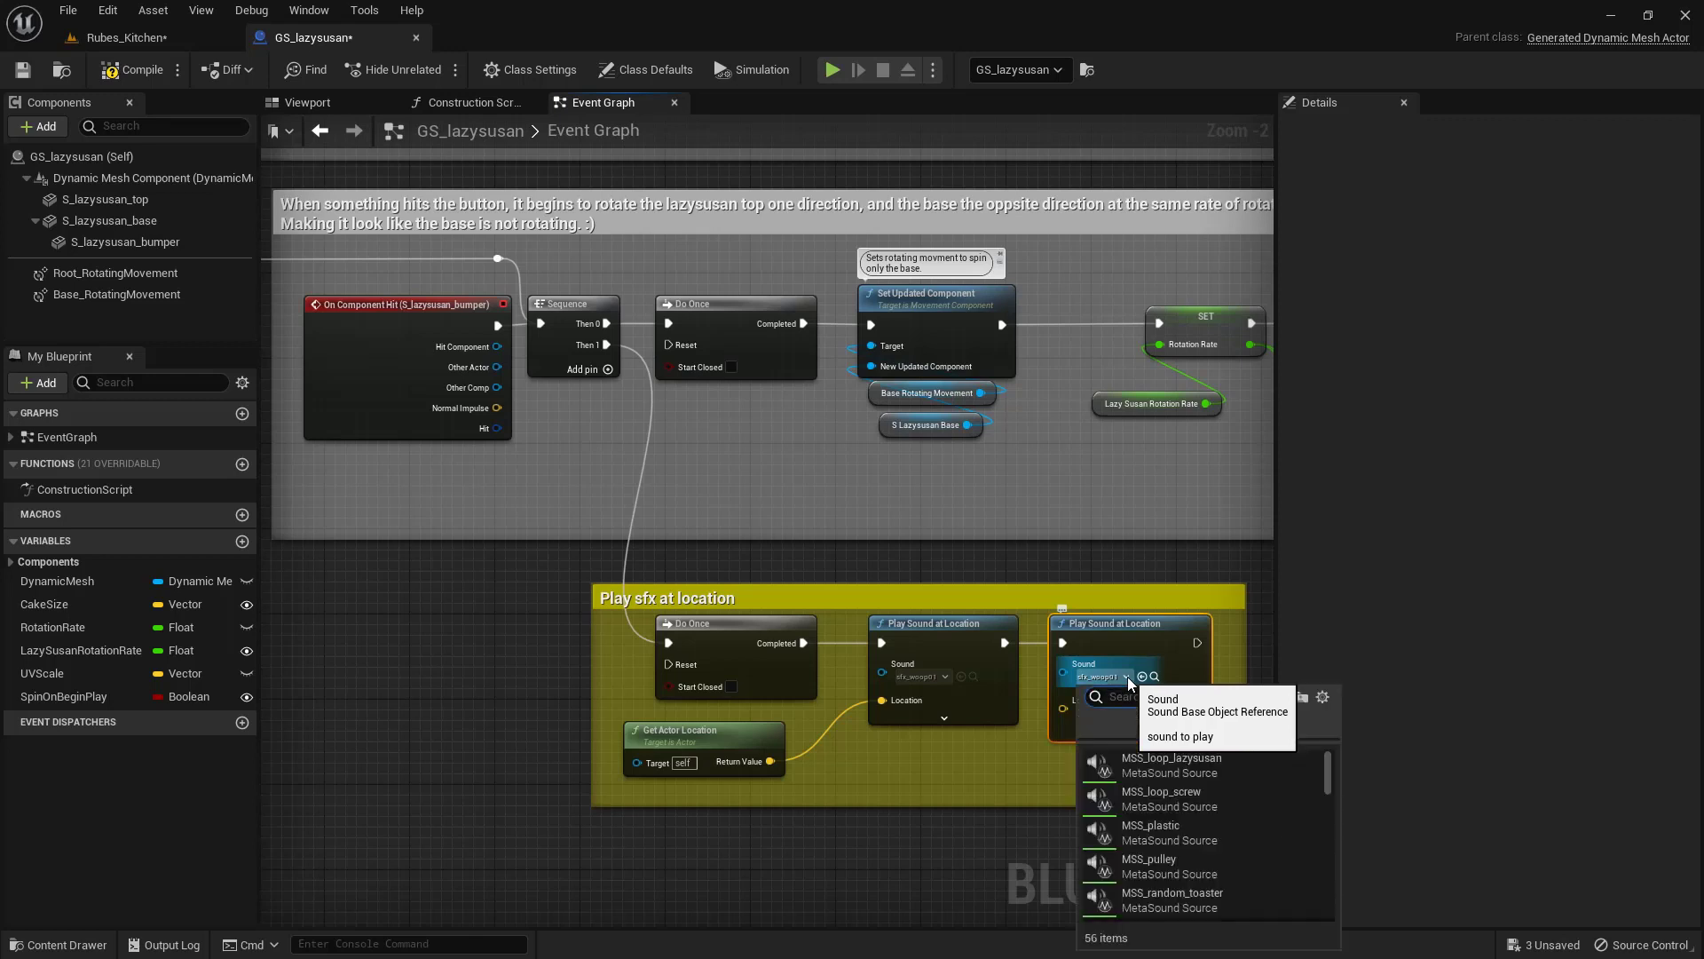
pyautogui.write('MyLoop')
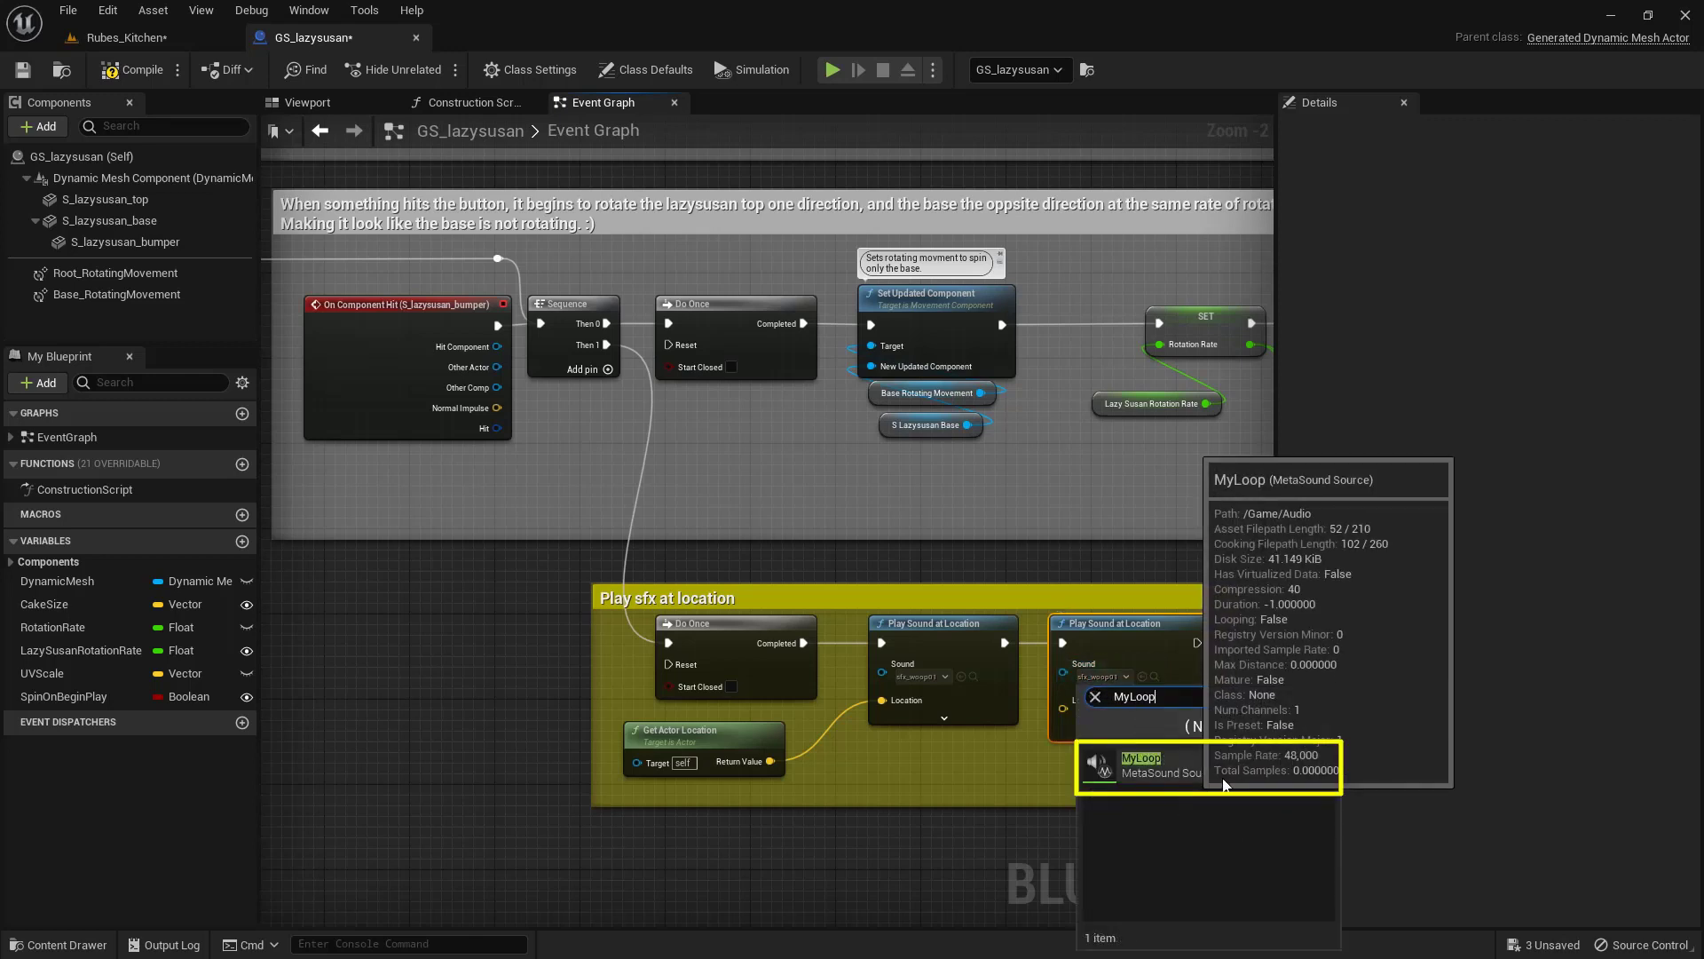
pyautogui.click(1243, 770)
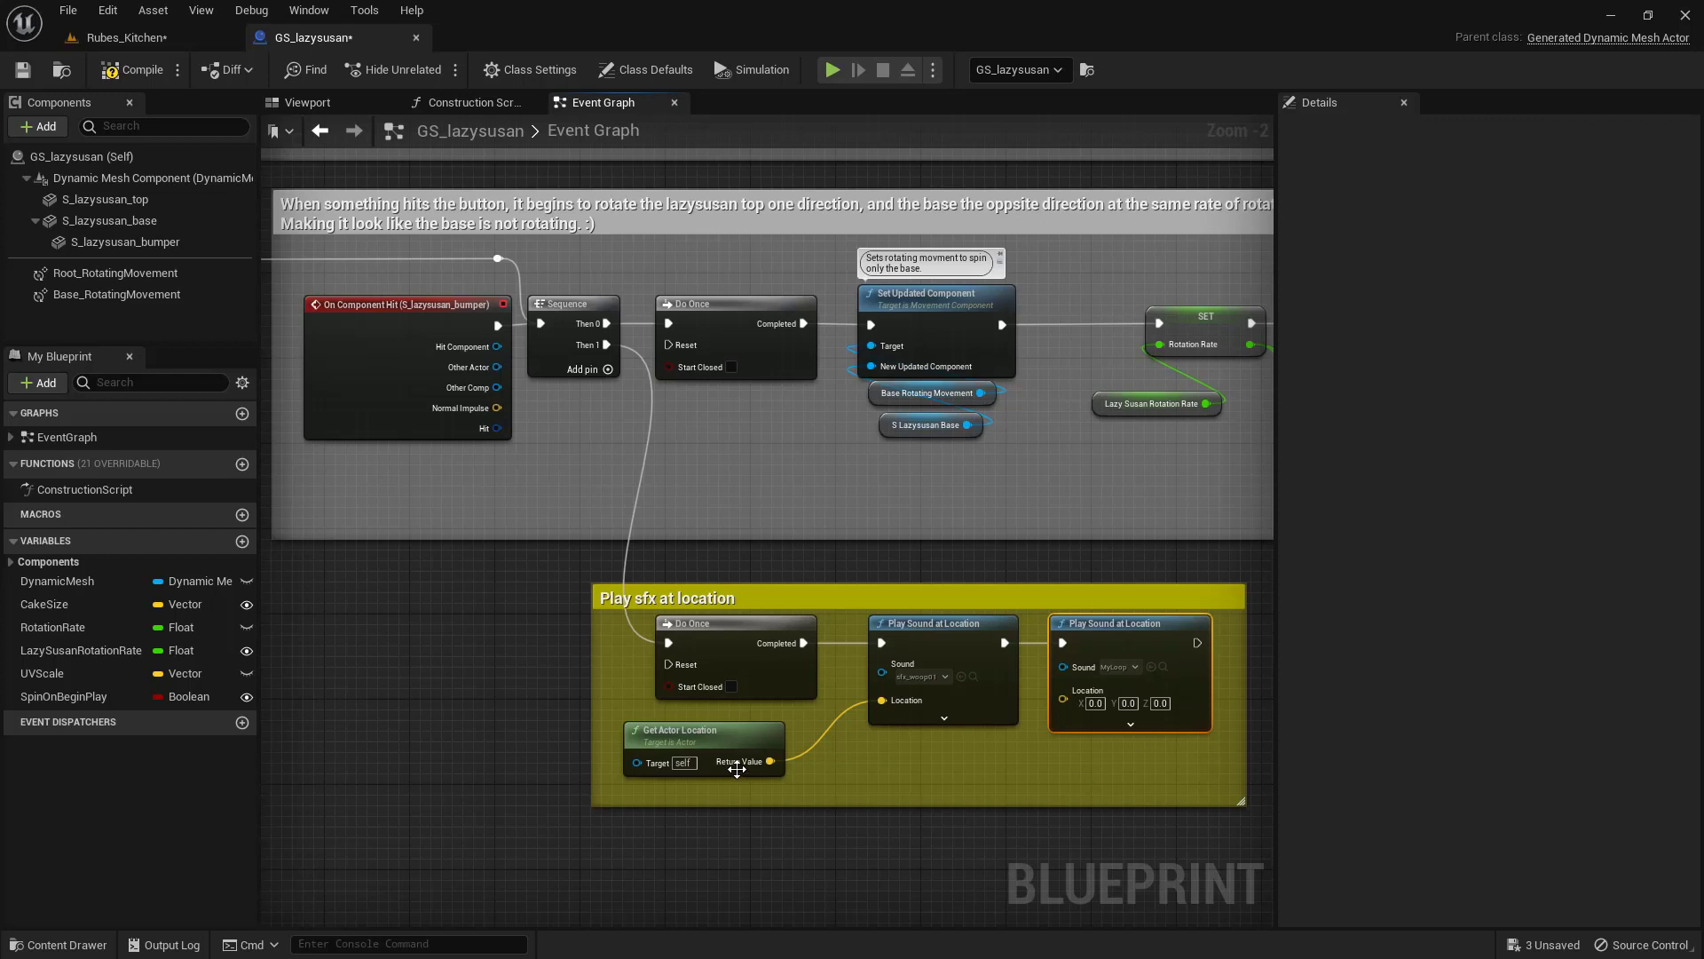
pyautogui.moveTo(728, 744); pyautogui.dragTo(1079, 700)
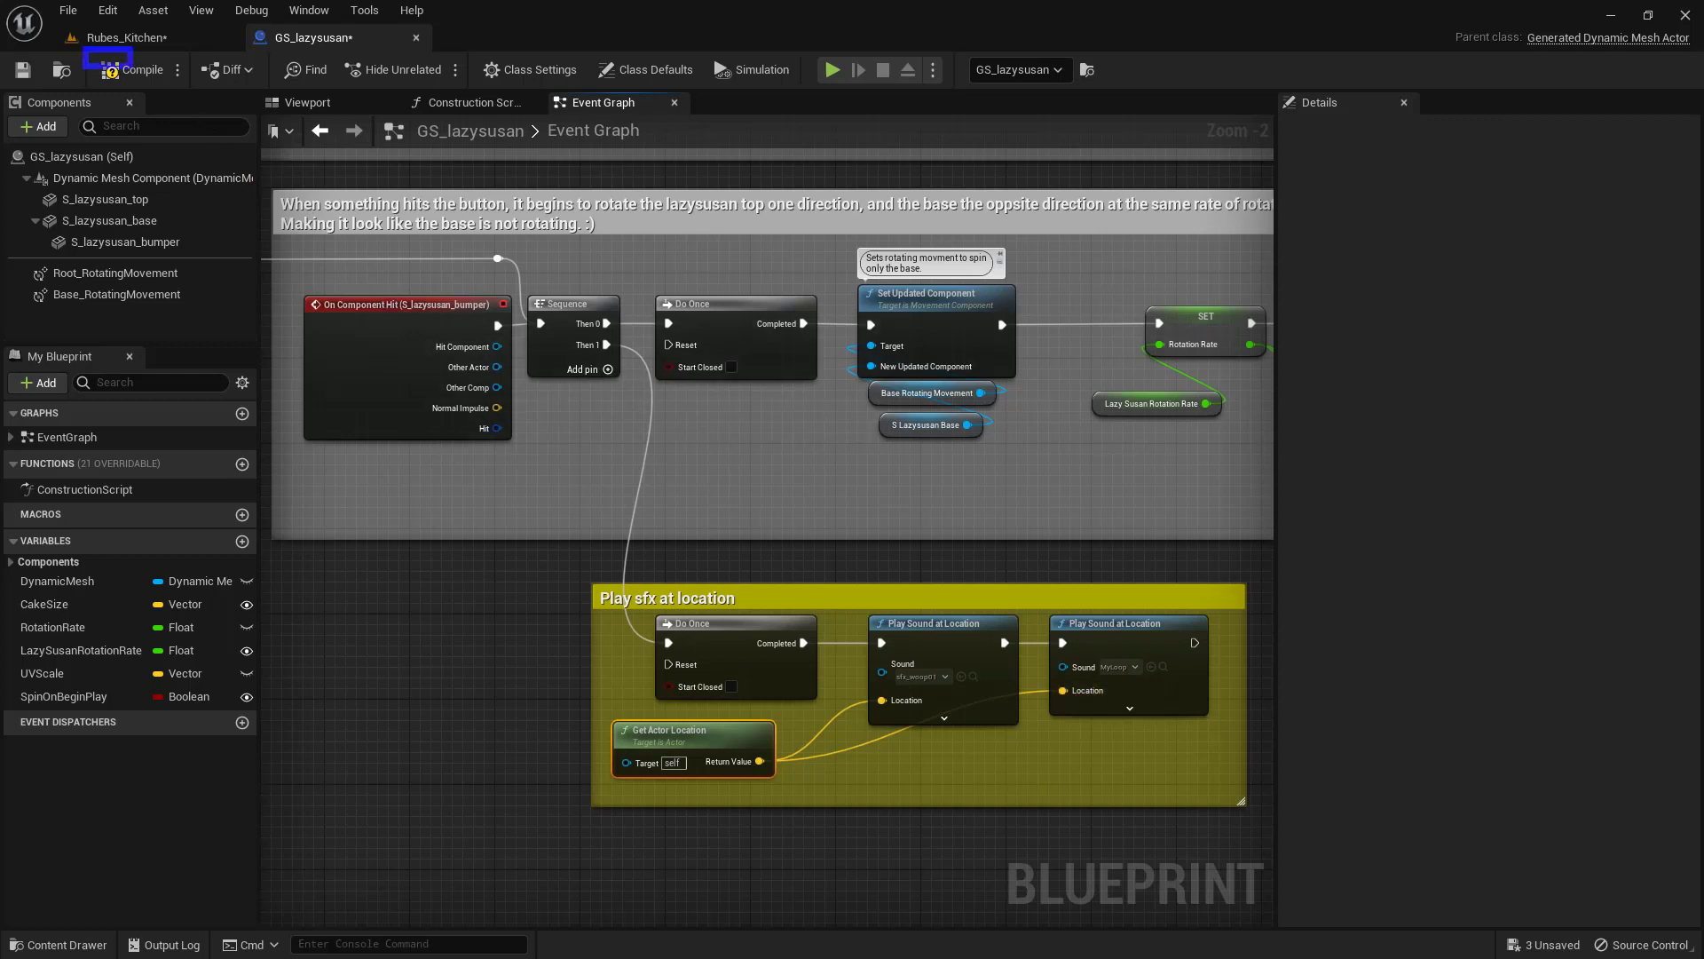
pyautogui.click(147, 78)
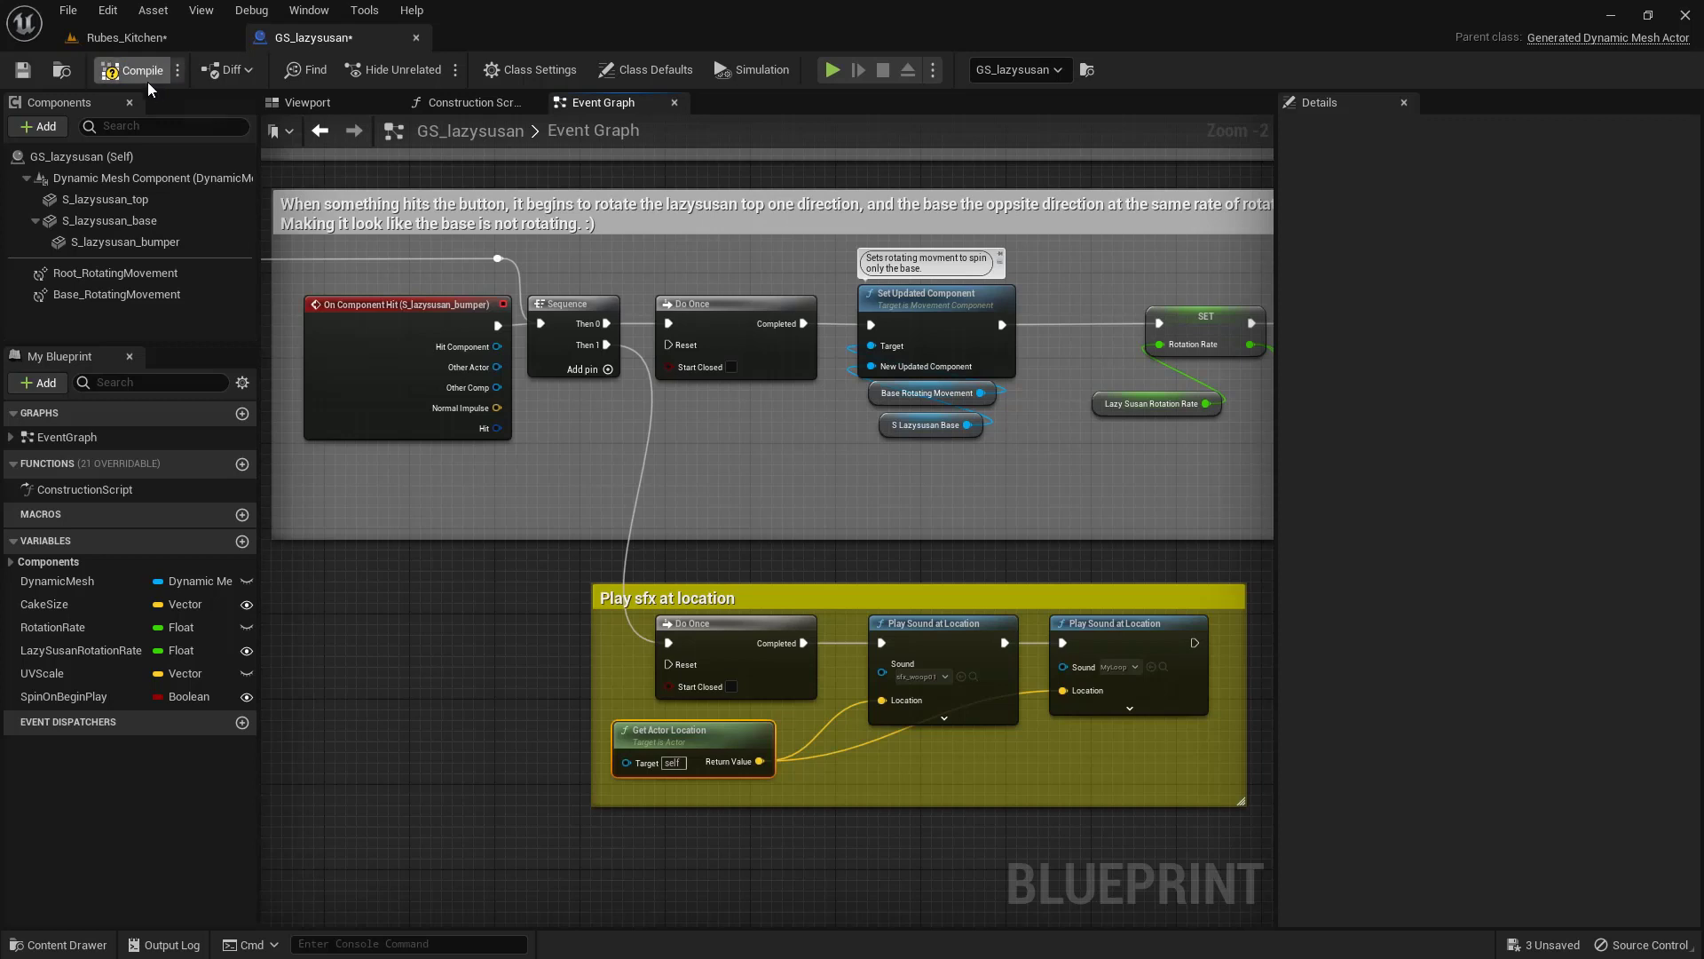
pyautogui.click(28, 73)
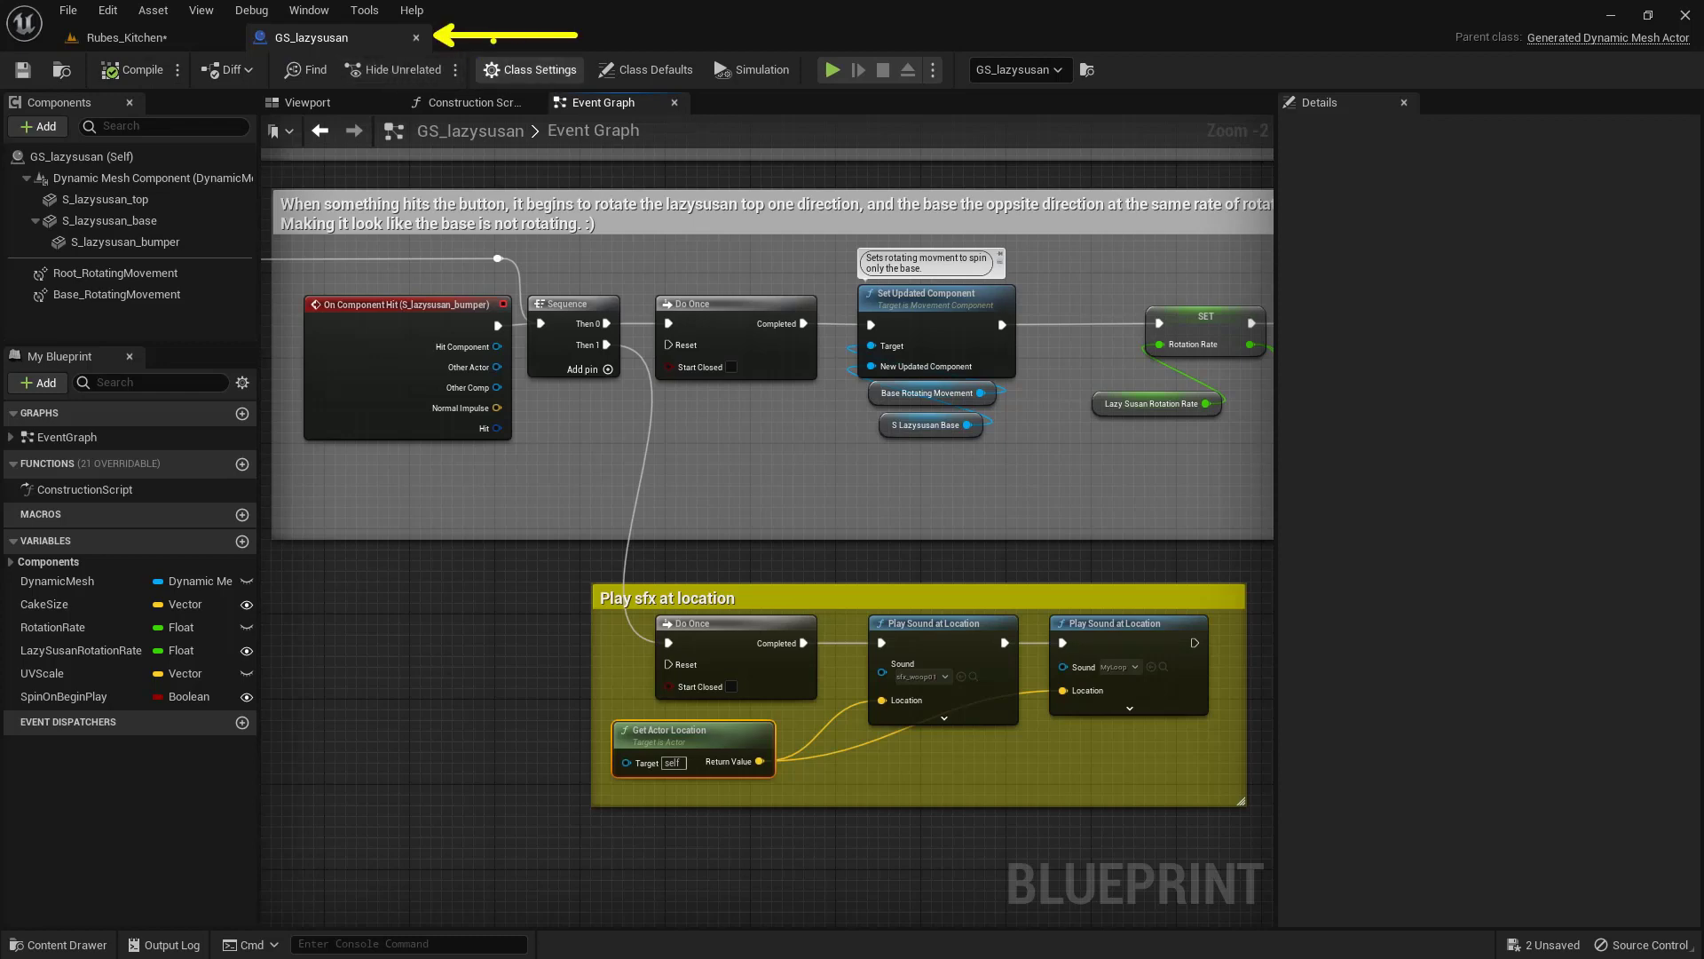
# Step: Close the GS_lazysusan Blueprint, then frame the lazy susan and orbit down to table level
pyautogui.click(416, 37)
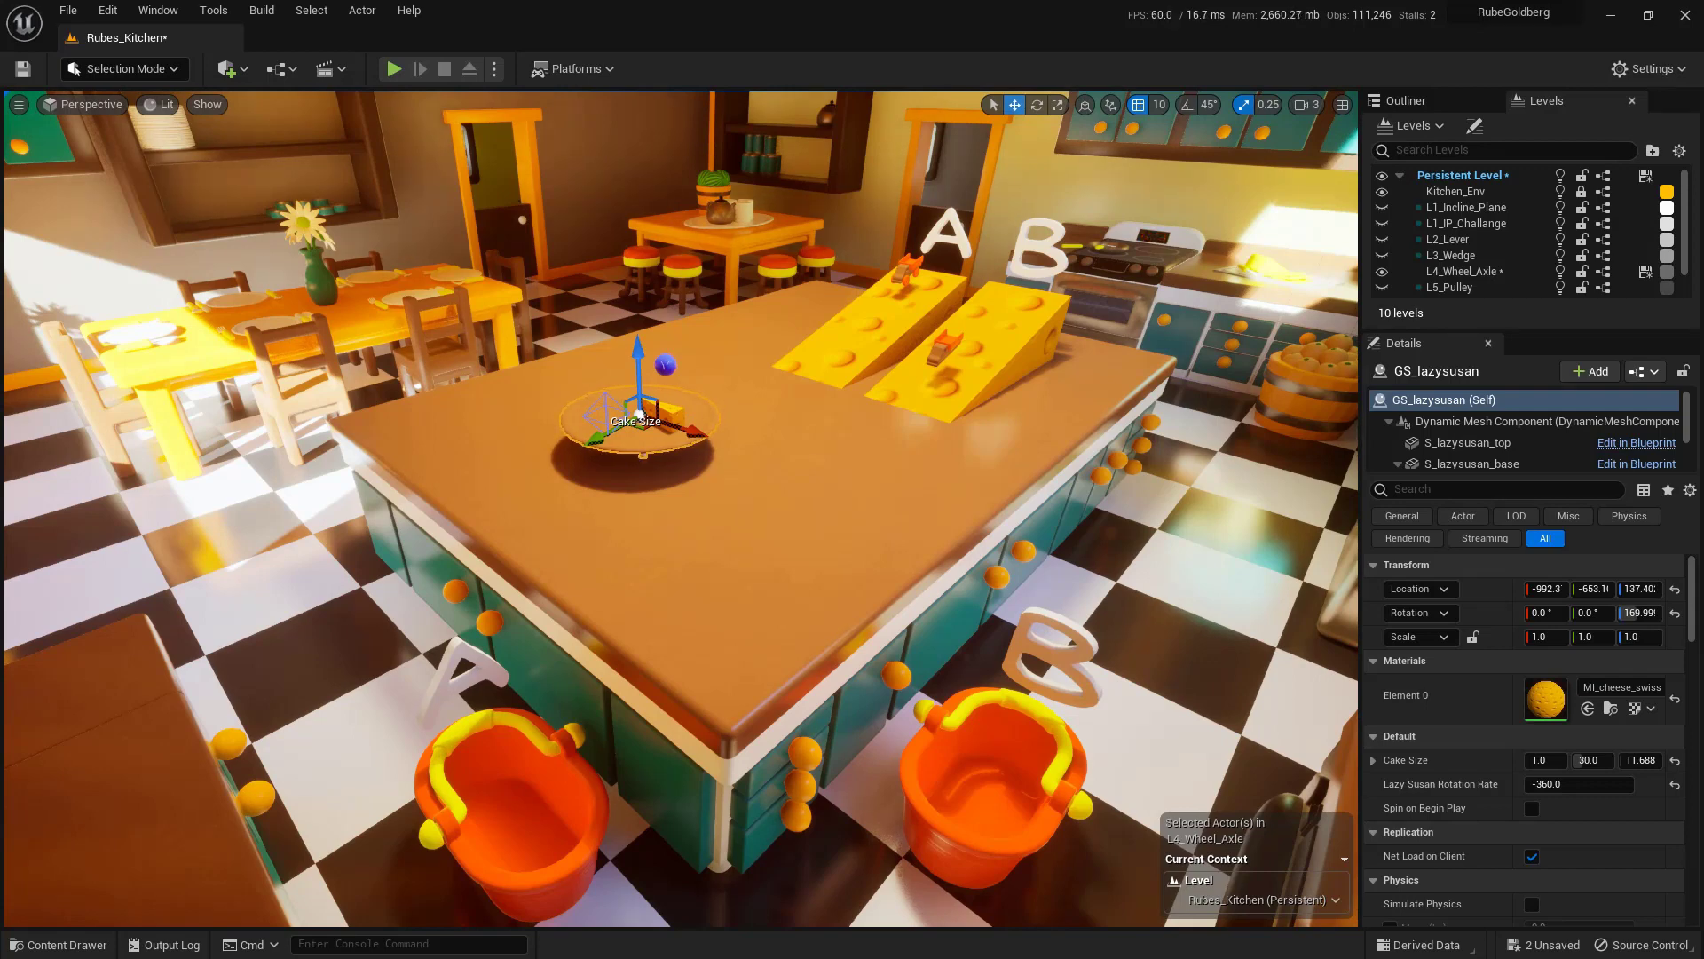
pyautogui.press('f')
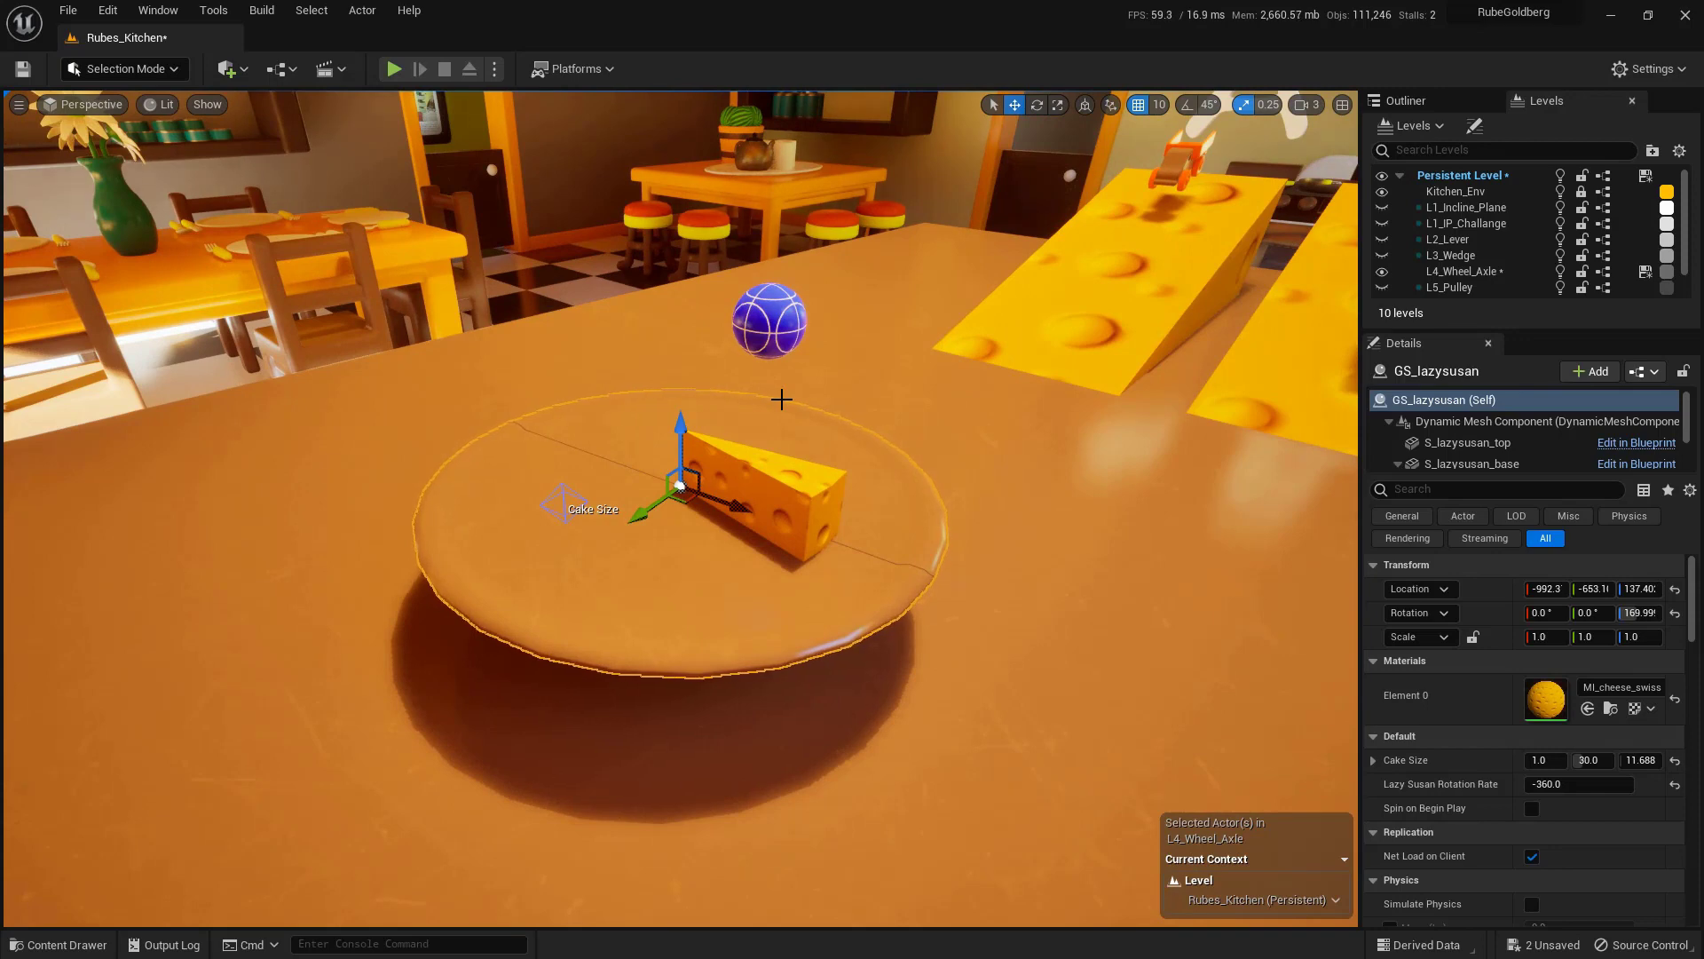
pyautogui.keyDown('alt'); pyautogui.moveTo(778, 408); pyautogui.dragTo(778, 350); pyautogui.keyUp('alt')
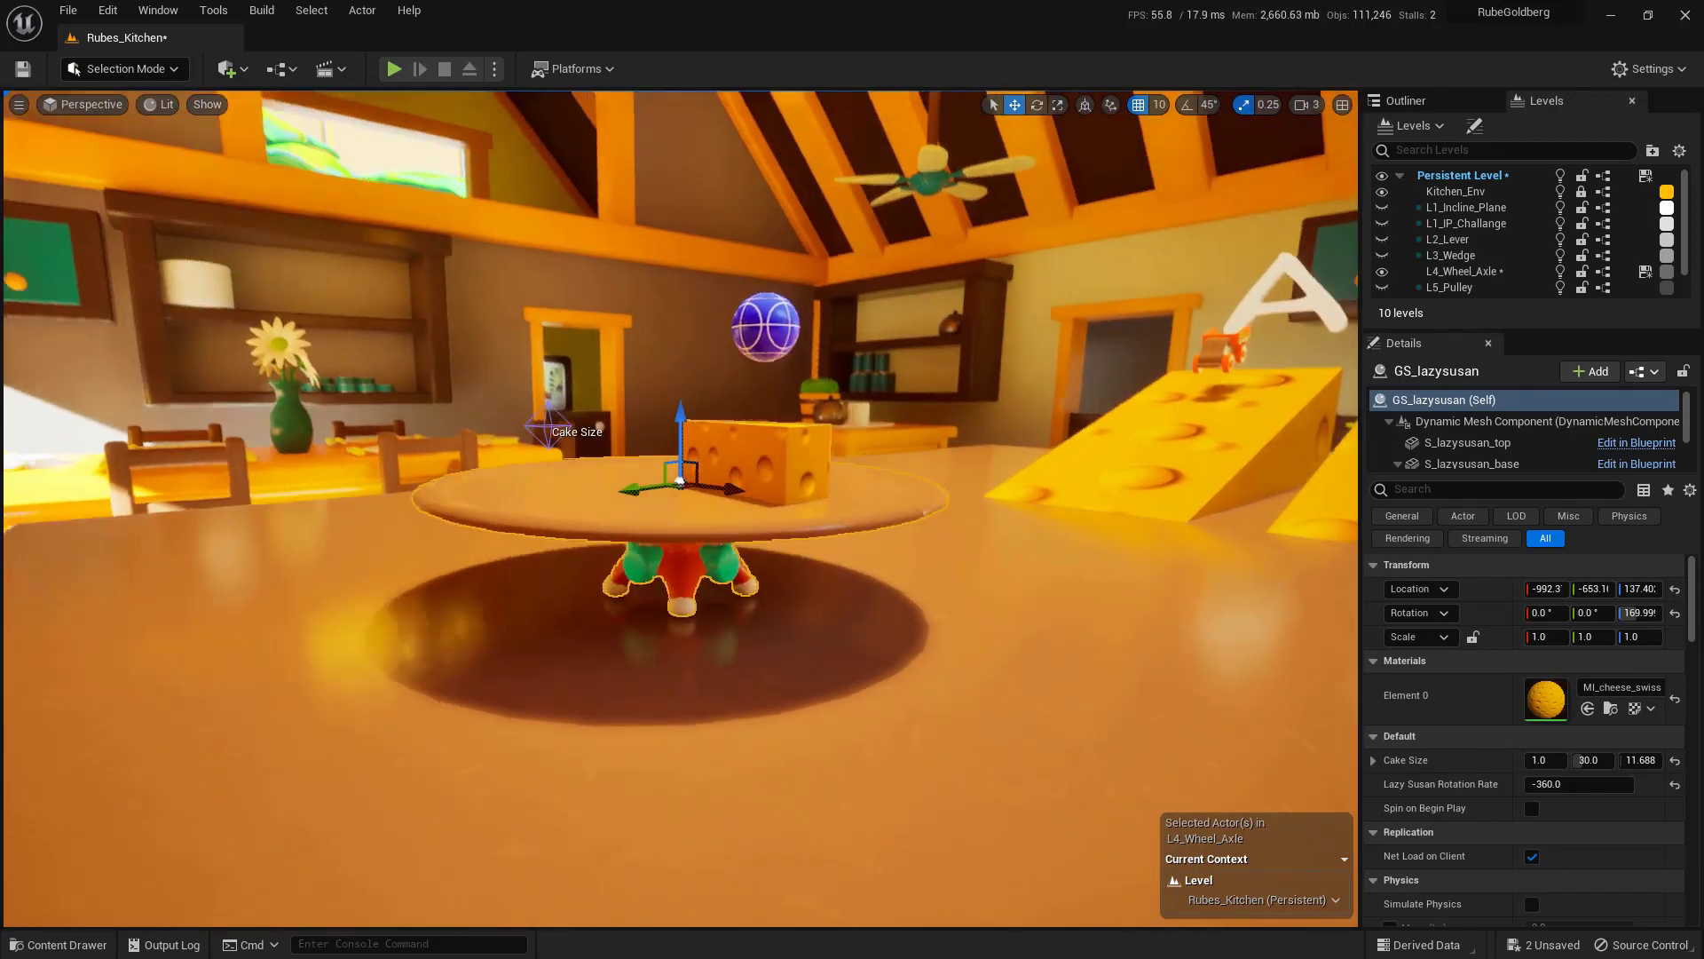
pyautogui.keyDown('alt'); pyautogui.moveTo(719, 573); pyautogui.dragTo(719, 524); pyautogui.keyUp('alt')
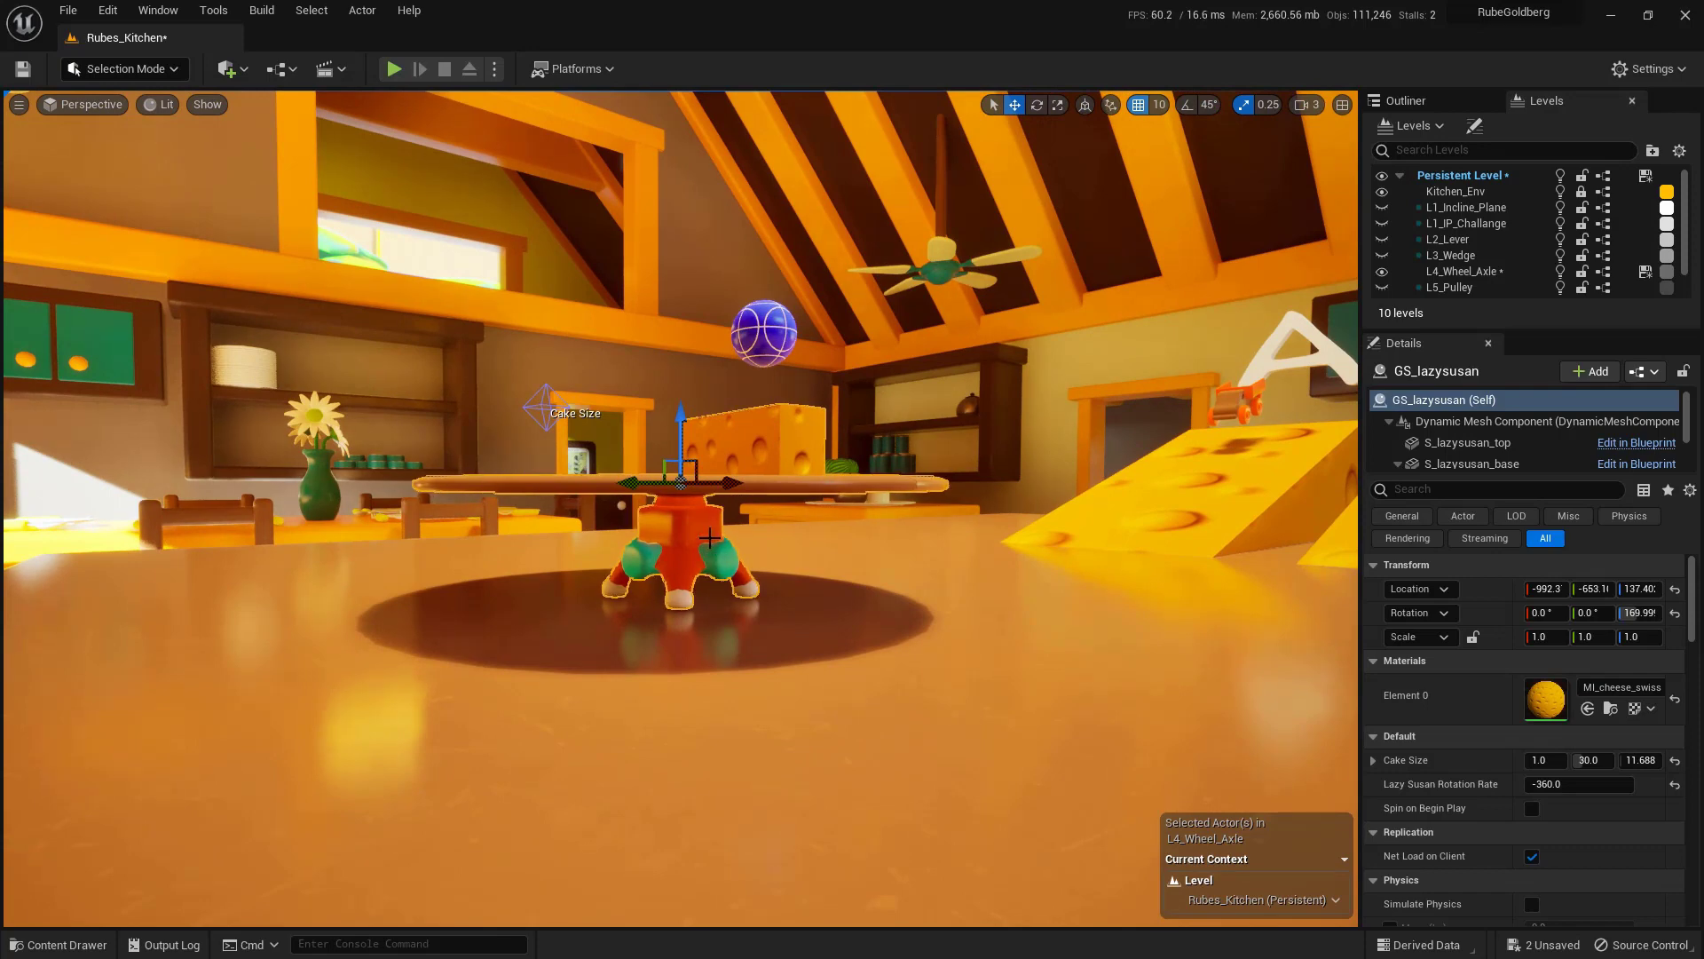
pyautogui.click(395, 69)
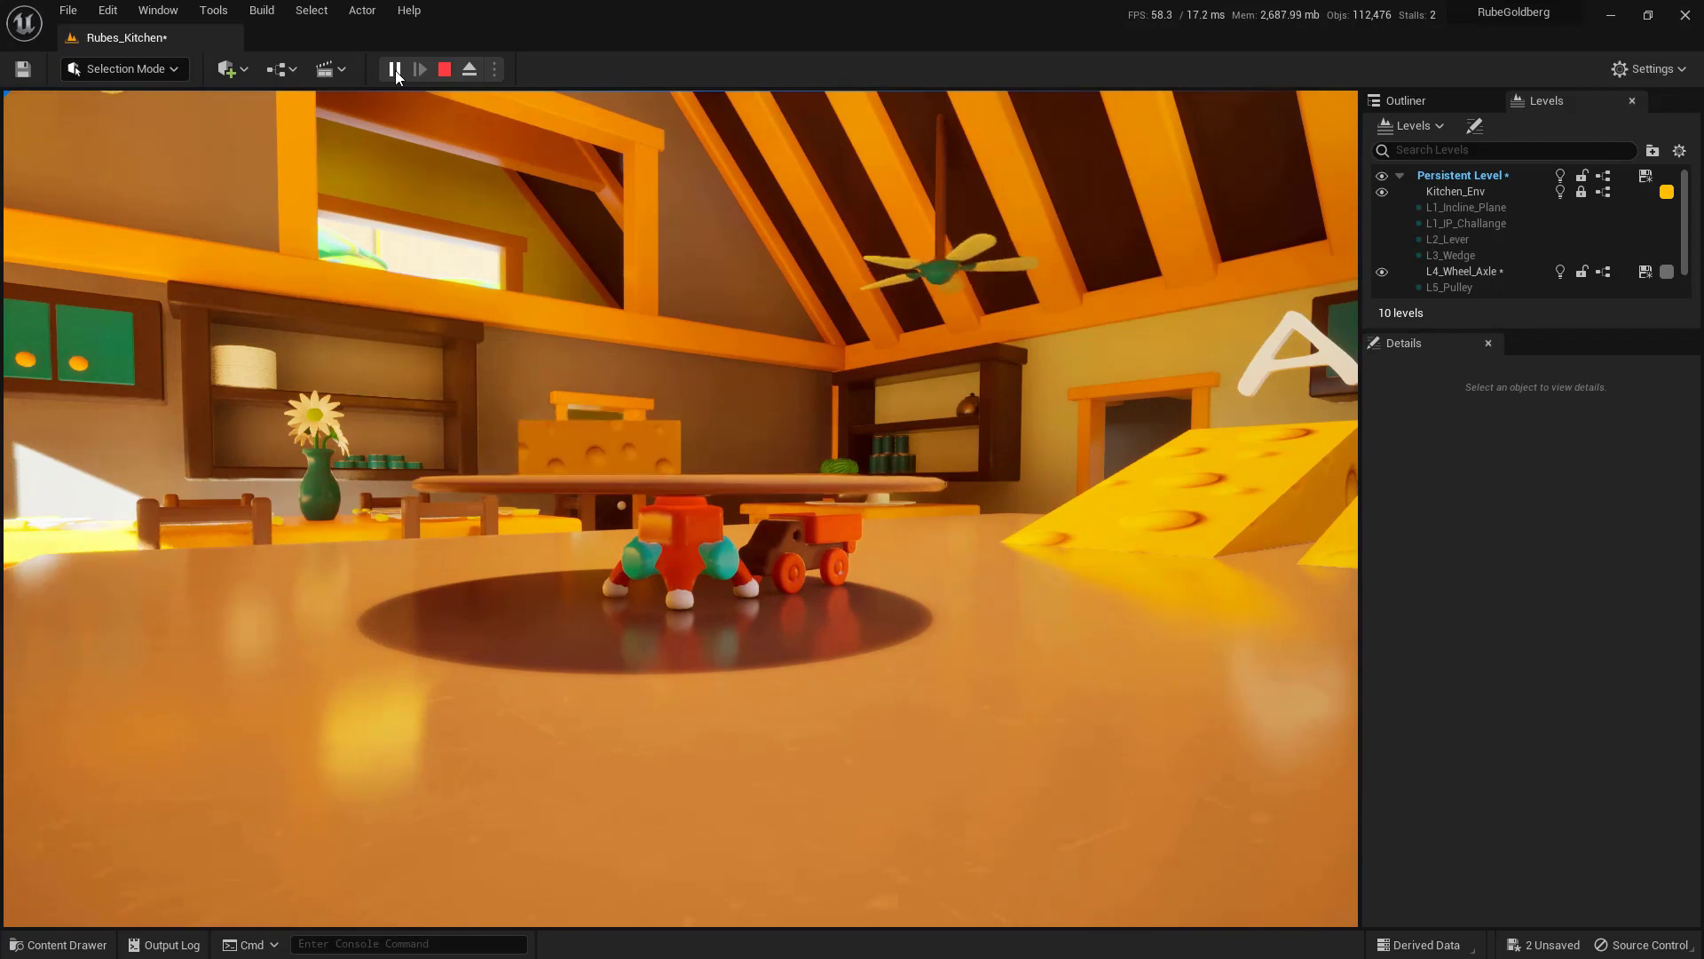
pyautogui.click(455, 71)
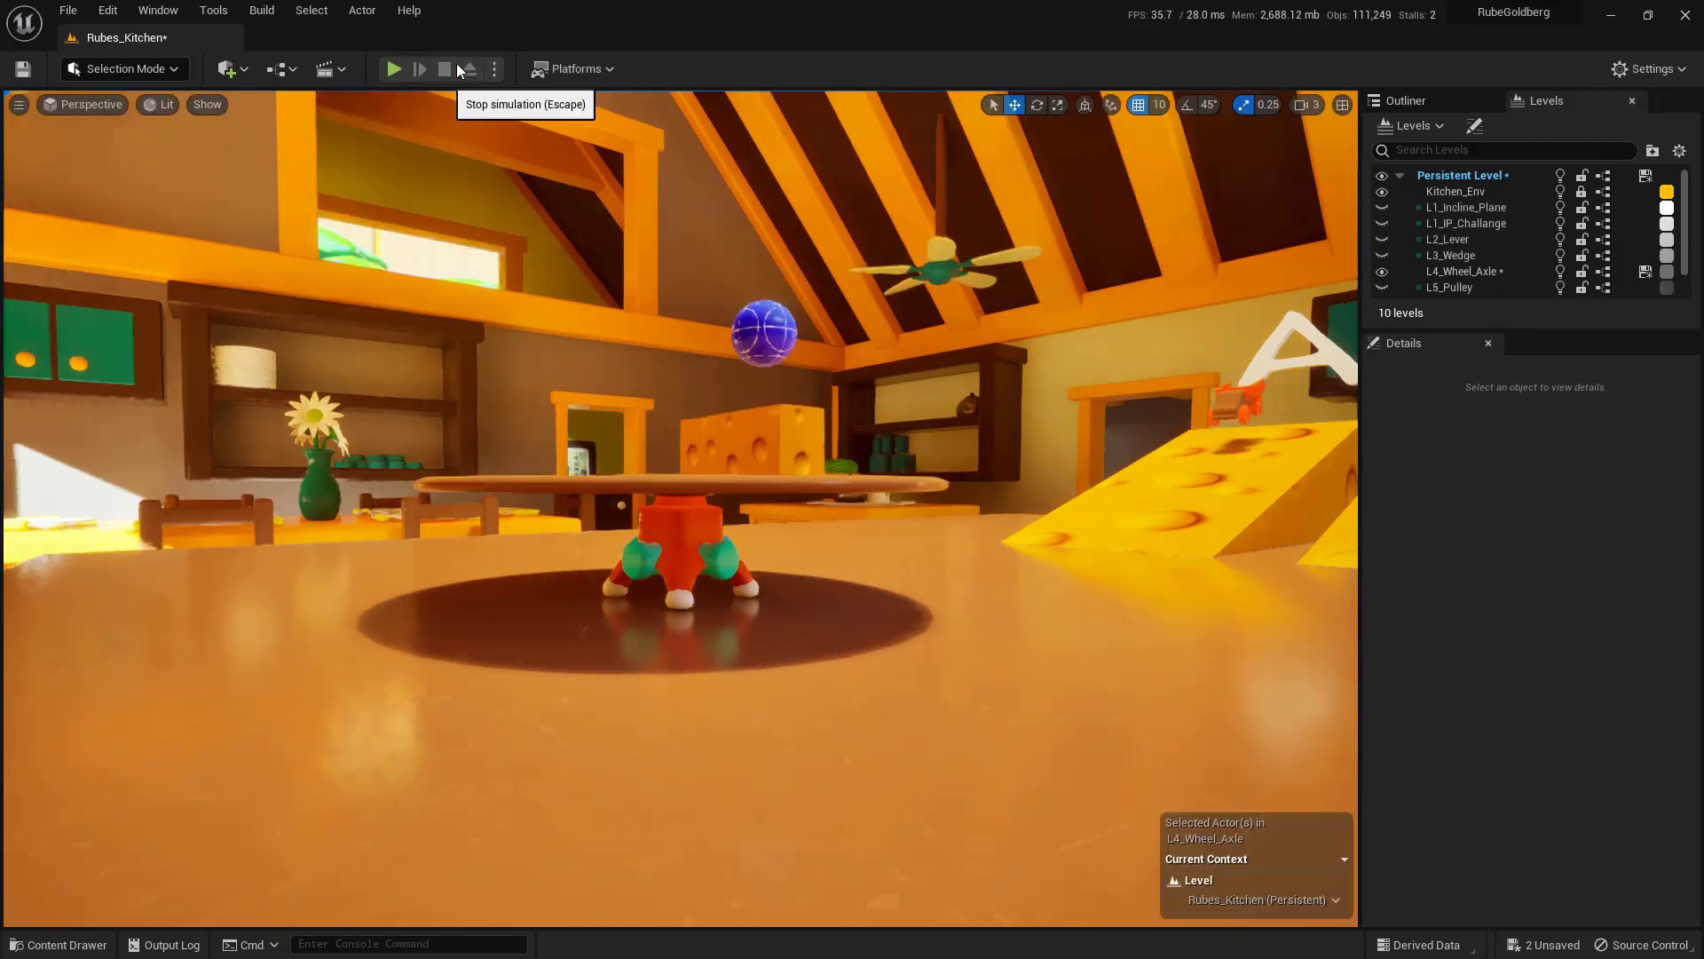